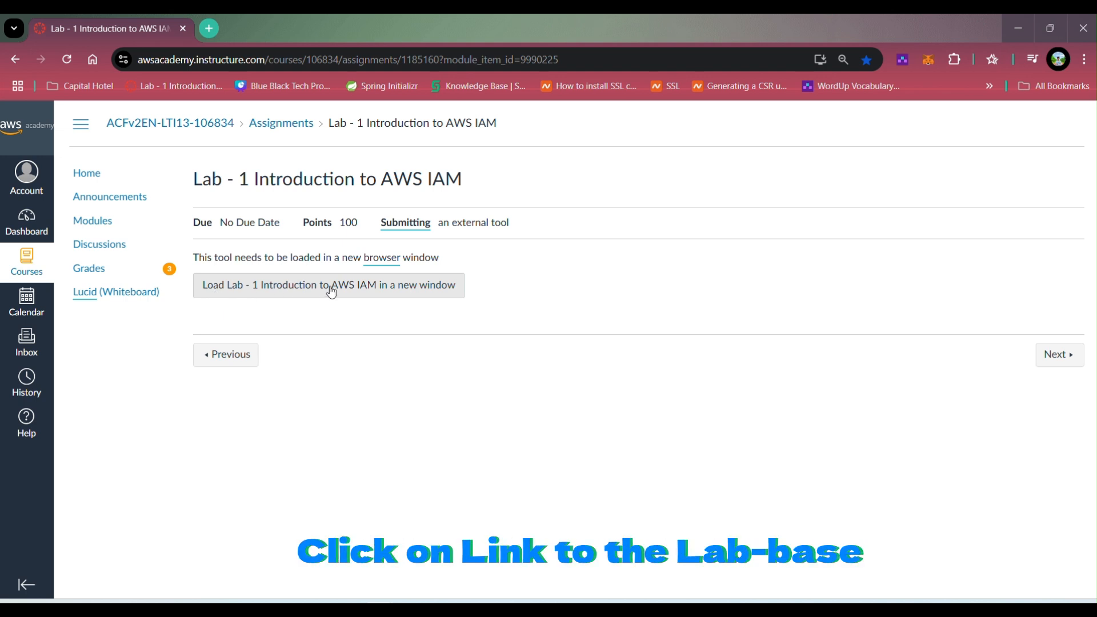
- Load Lab - 1 Introduction to AWS IAM in a new window and agree to the Vocareum terms and conditions
{"action": "left_click", "coordinate": [327, 289]}
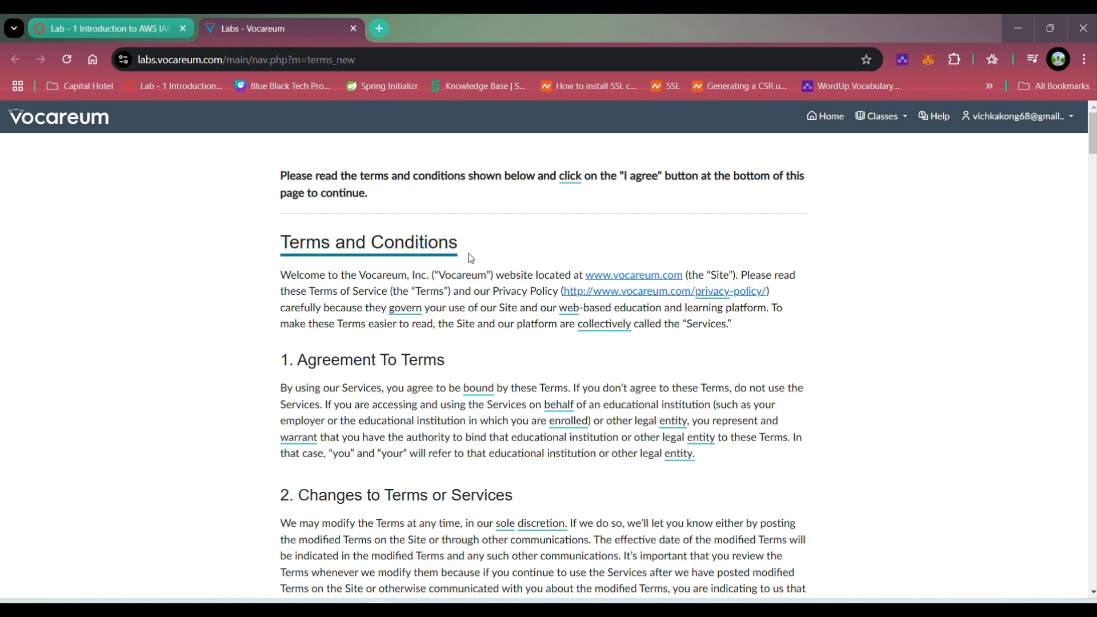
{"action": "left_click_drag", "start_coordinate": [296, 362], "coordinate": [493, 368]}
{"action": "scroll", "coordinate": [490, 368], "scroll_direction": "down", "scroll_amount": 8}
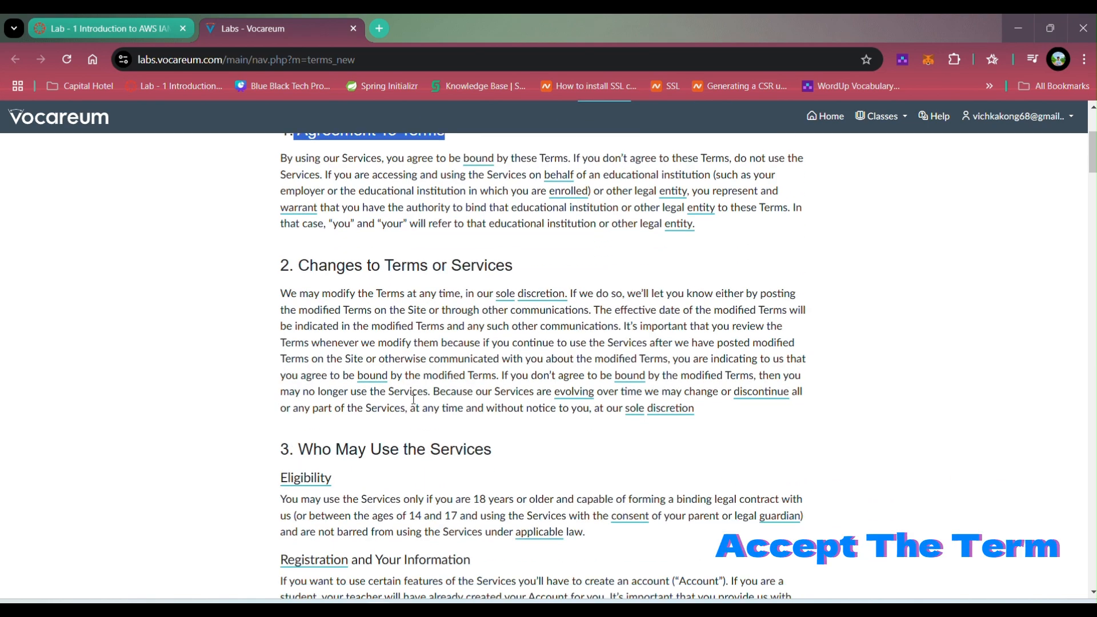
{"action": "scroll", "coordinate": [419, 415], "scroll_direction": "down", "scroll_amount": 20}
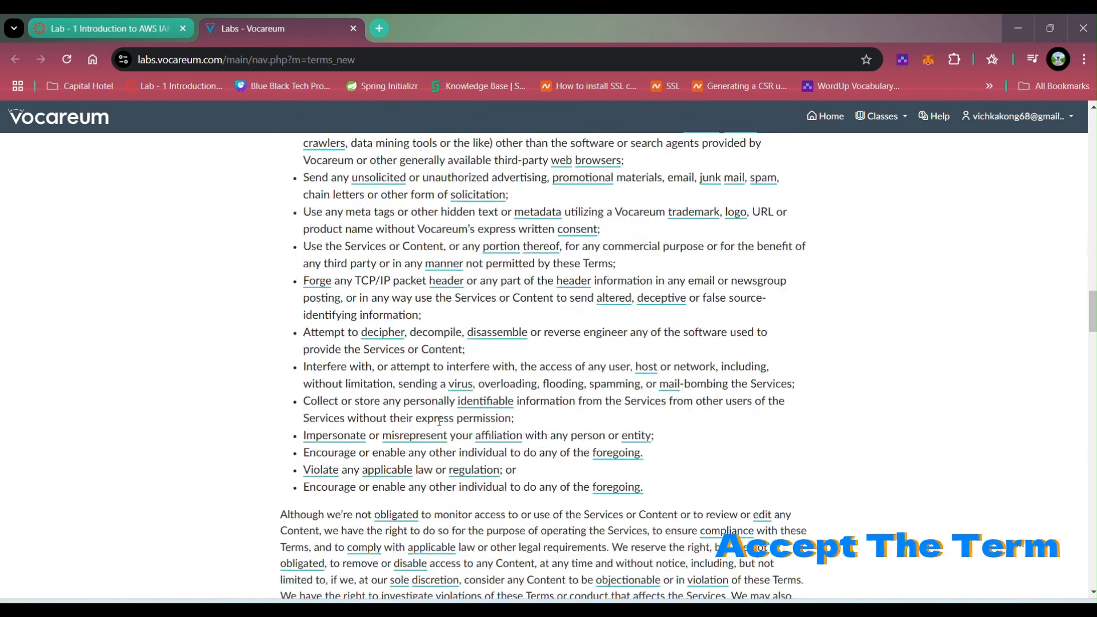
{"action": "scroll", "coordinate": [441, 421], "scroll_direction": "down", "scroll_amount": 20}
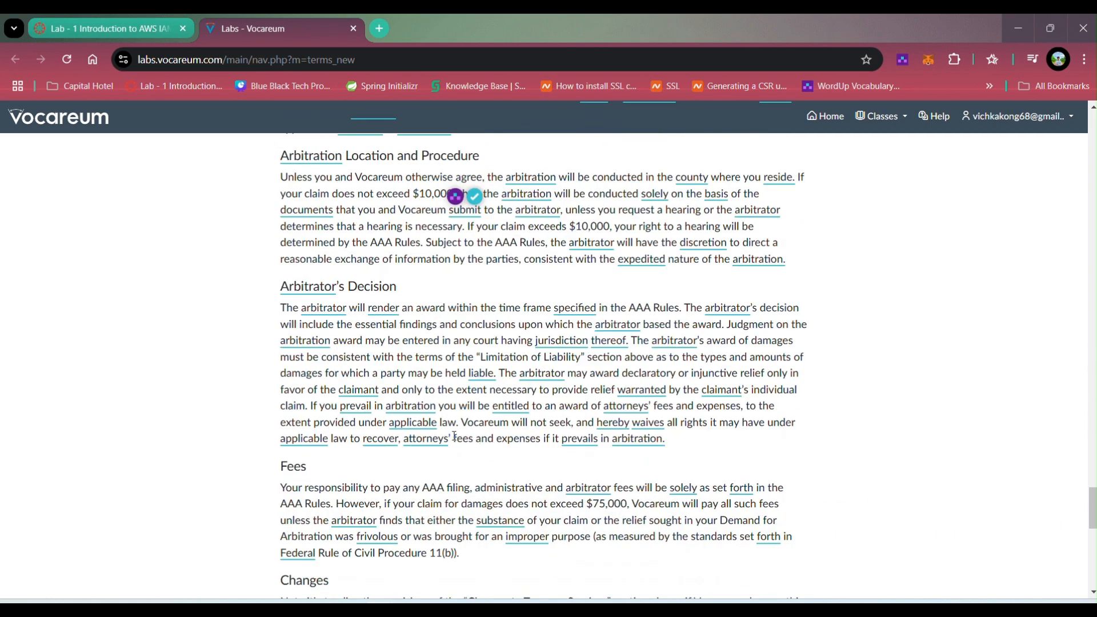
{"action": "scroll", "coordinate": [453, 467], "scroll_direction": "down", "scroll_amount": 2}
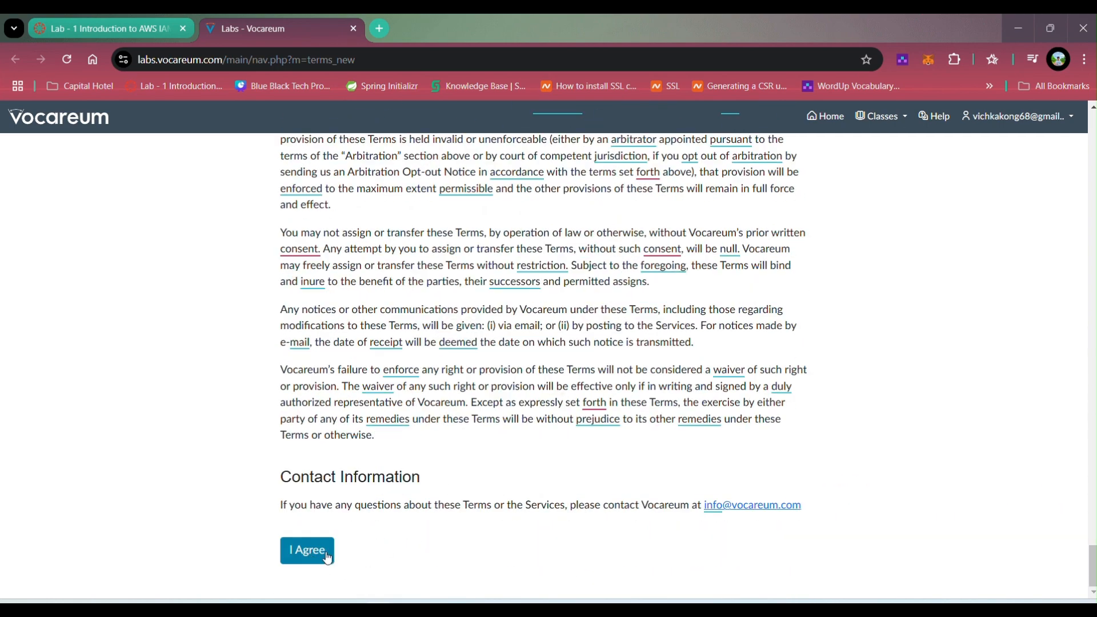
{"action": "left_click", "coordinate": [308, 557]}
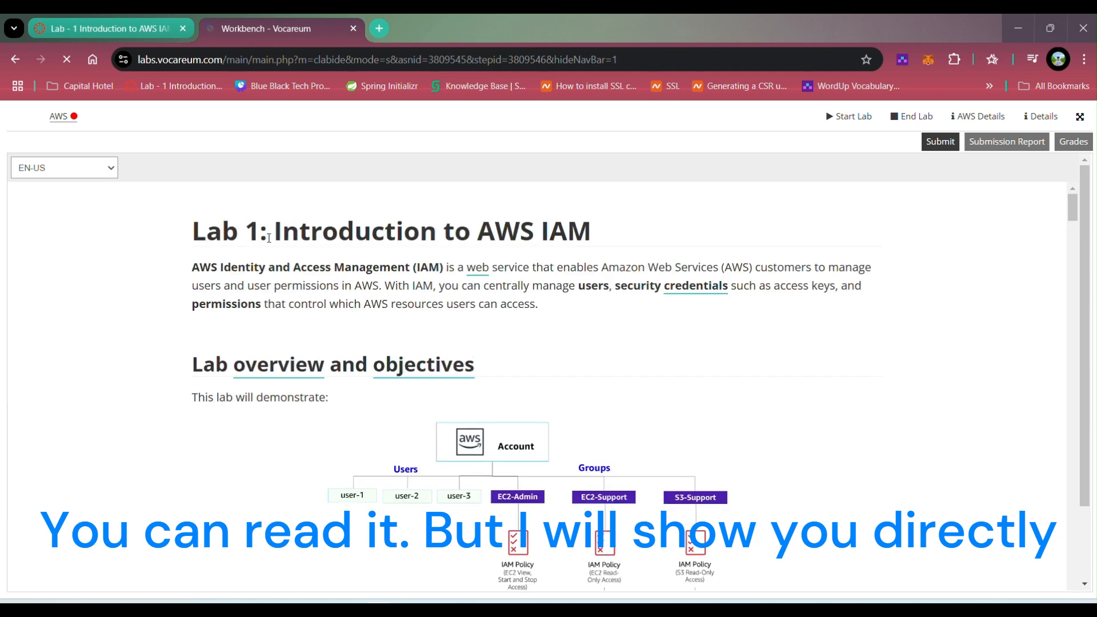
- Read through the Lab 1 instructions from the introduction to the section on accessing the AWS Management Console
{"action": "left_click_drag", "start_coordinate": [196, 231], "coordinate": [594, 232]}
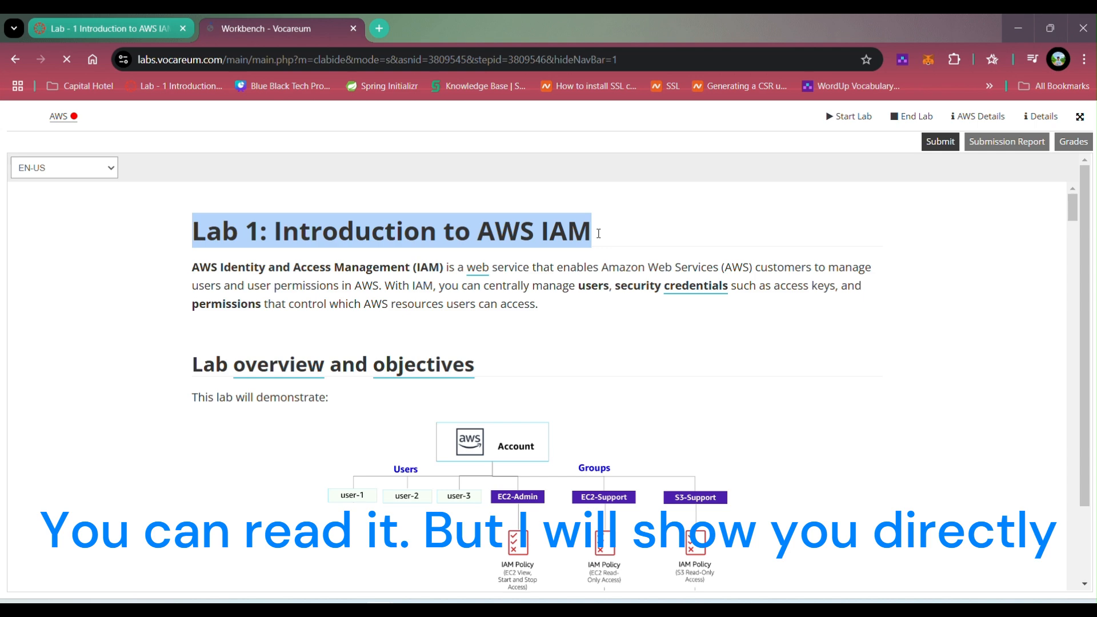
{"action": "scroll", "coordinate": [213, 303], "scroll_direction": "down", "scroll_amount": 8}
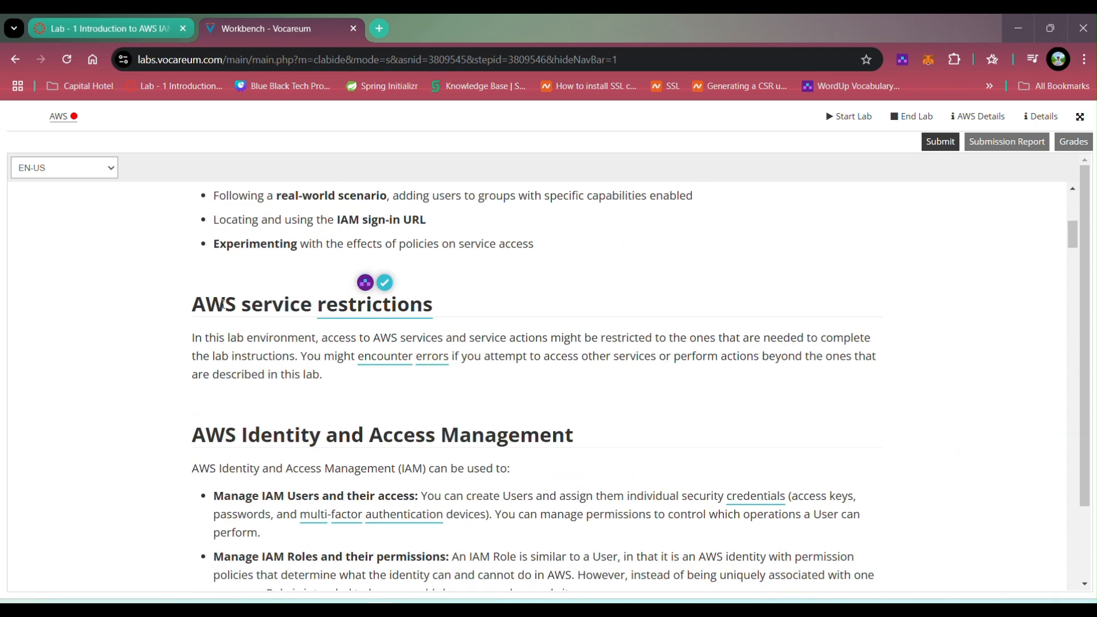
{"action": "left_click_drag", "start_coordinate": [223, 304], "coordinate": [454, 311]}
{"action": "scroll", "coordinate": [461, 402], "scroll_direction": "down", "scroll_amount": 1}
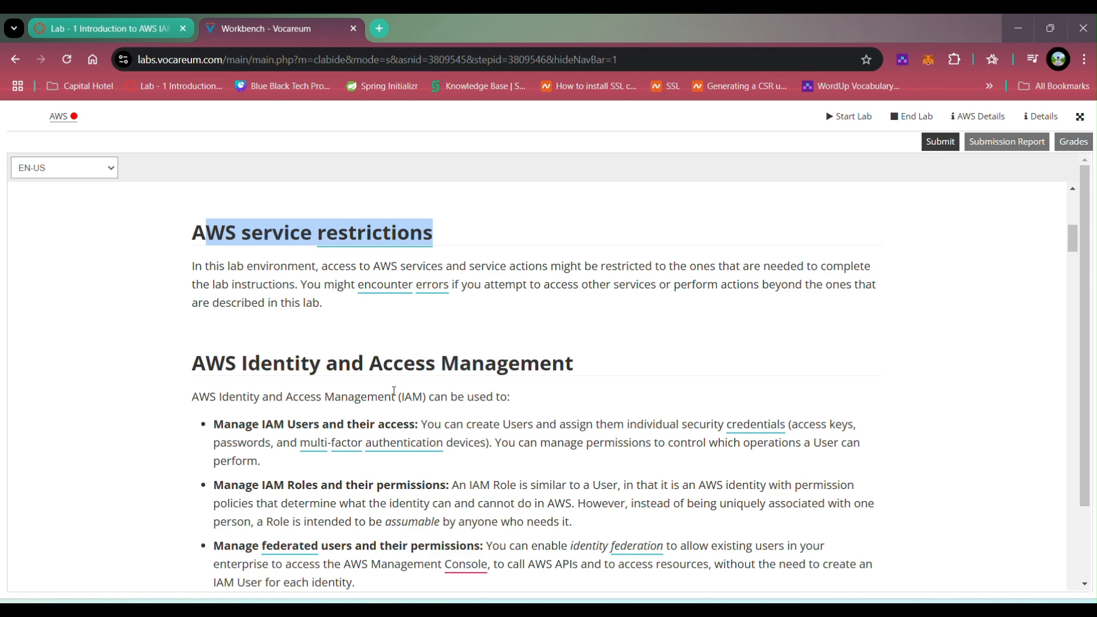
{"action": "scroll", "coordinate": [497, 341], "scroll_direction": "down", "scroll_amount": 5}
{"action": "left_click_drag", "start_coordinate": [515, 338], "coordinate": [592, 338]}
{"action": "left_click", "coordinate": [594, 339]}
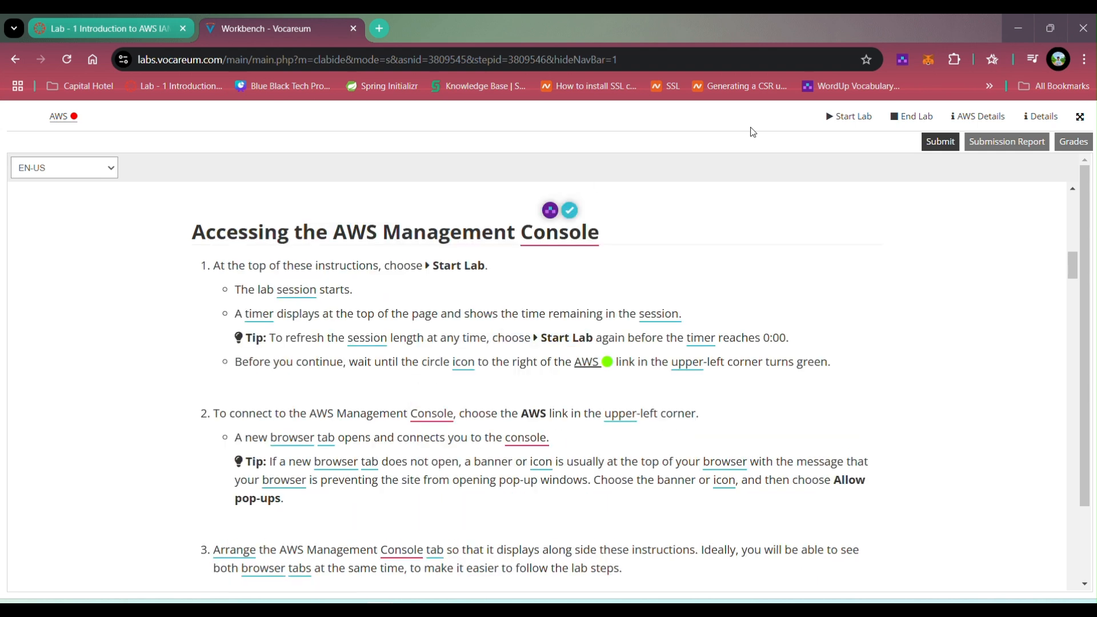
- Start the lab session, dismiss the startup notice and wait until the AWS status indicator turns green
{"action": "left_click", "coordinate": [857, 121]}
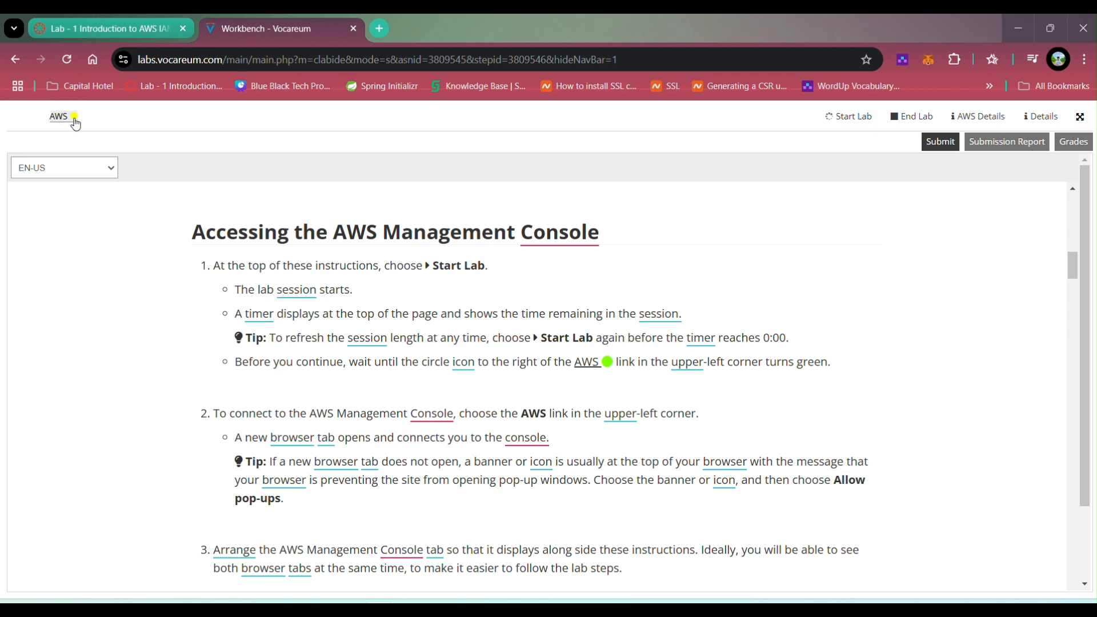
{"action": "mouse_move", "coordinate": [75, 123]}
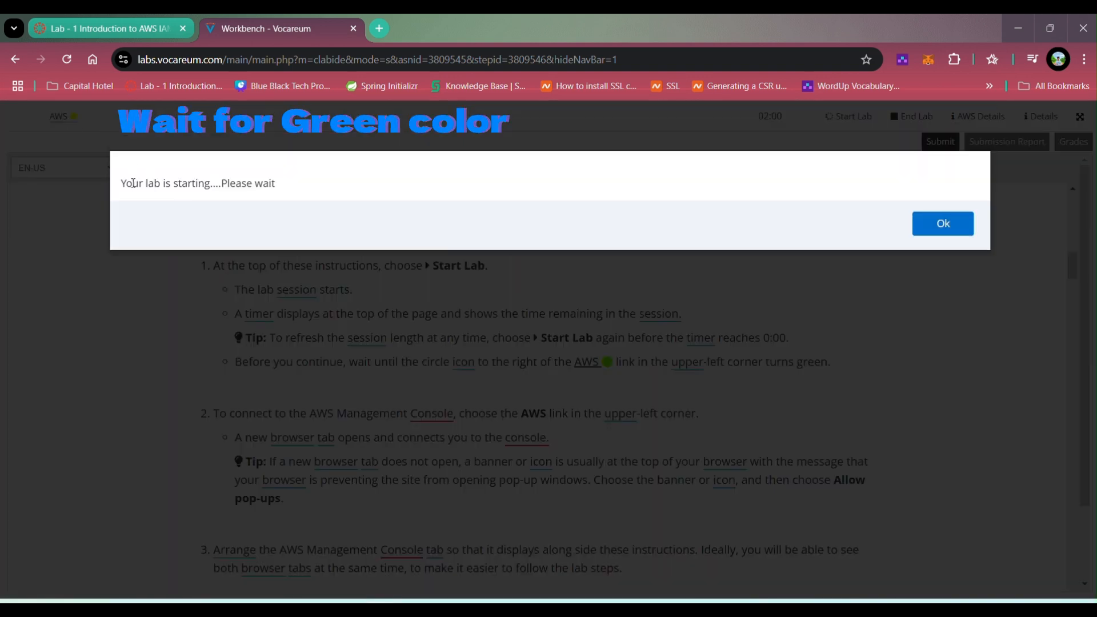
{"action": "left_click_drag", "start_coordinate": [134, 183], "coordinate": [229, 183]}
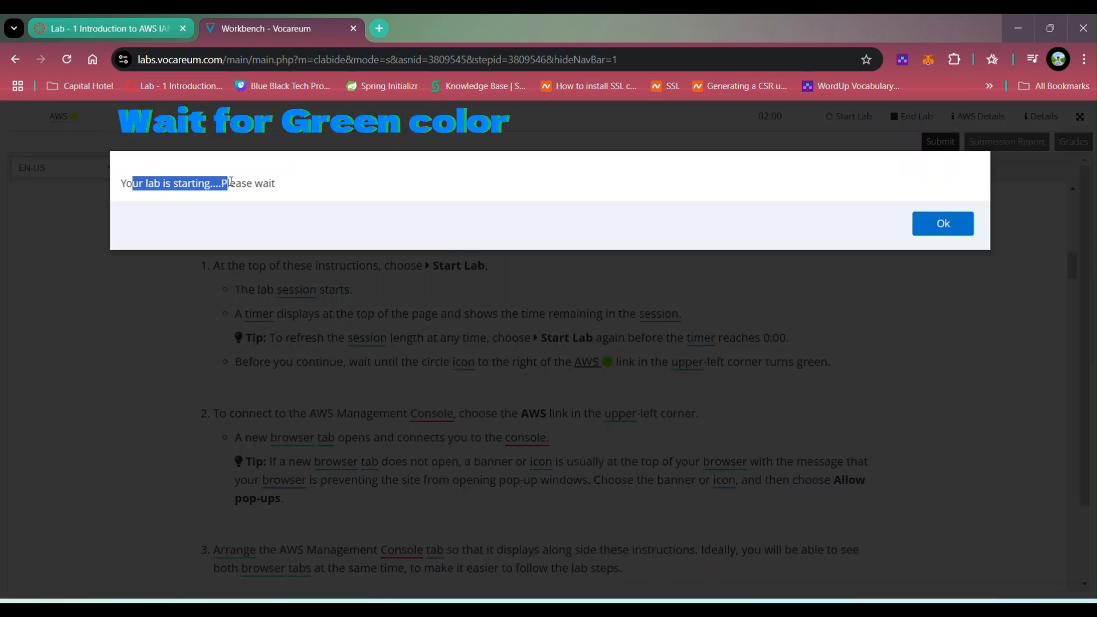
{"action": "left_click", "coordinate": [232, 183]}
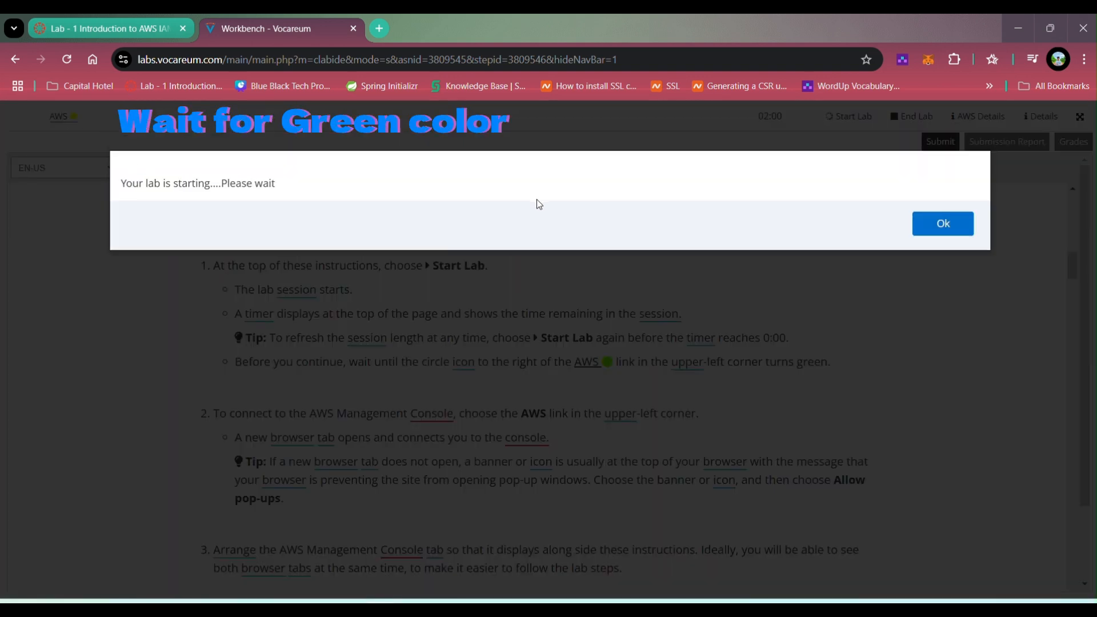
{"action": "left_click", "coordinate": [943, 225]}
{"action": "scroll", "coordinate": [526, 420], "scroll_direction": "down", "scroll_amount": 8}
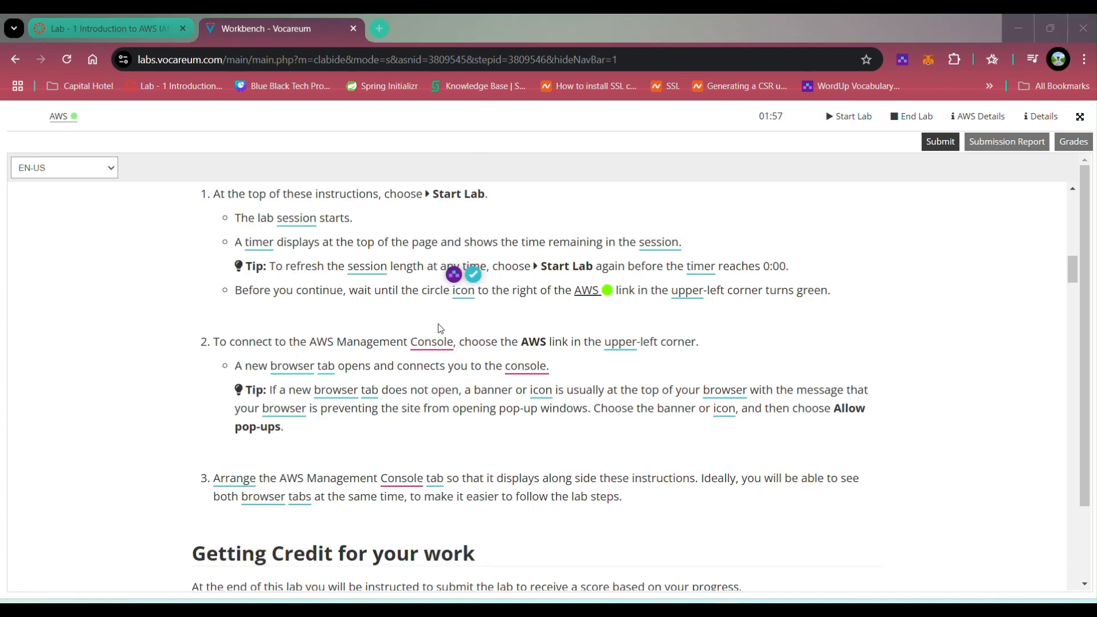
- Open the AWS Management Console from the lab page and dismiss all of its introductory tips
{"action": "left_click", "coordinate": [67, 120]}
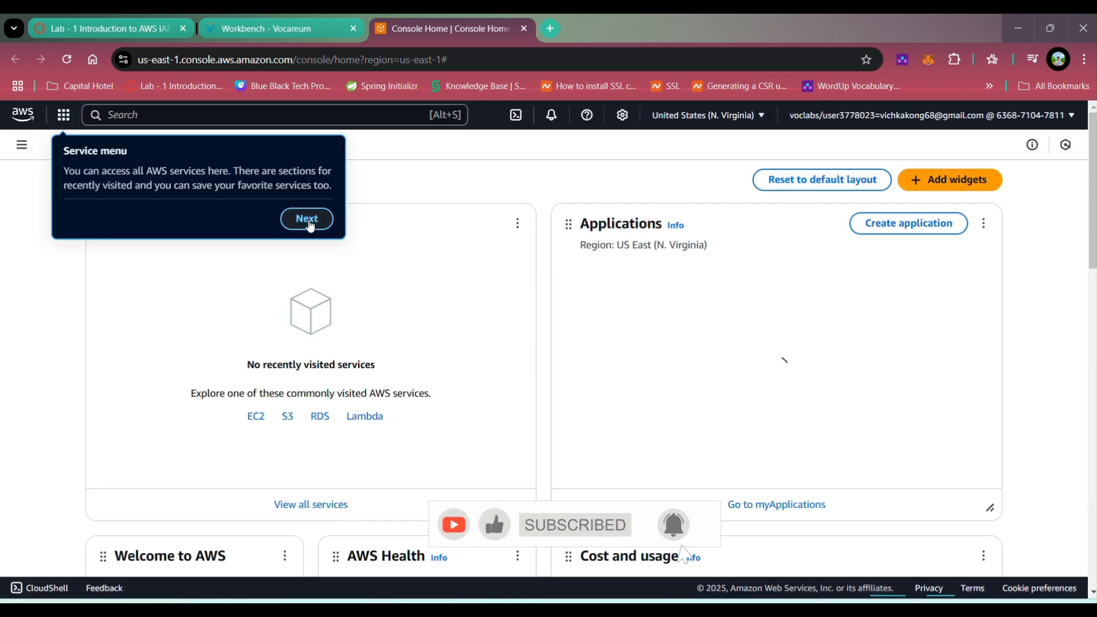
{"action": "left_click", "coordinate": [308, 220]}
{"action": "left_click", "coordinate": [357, 218]}
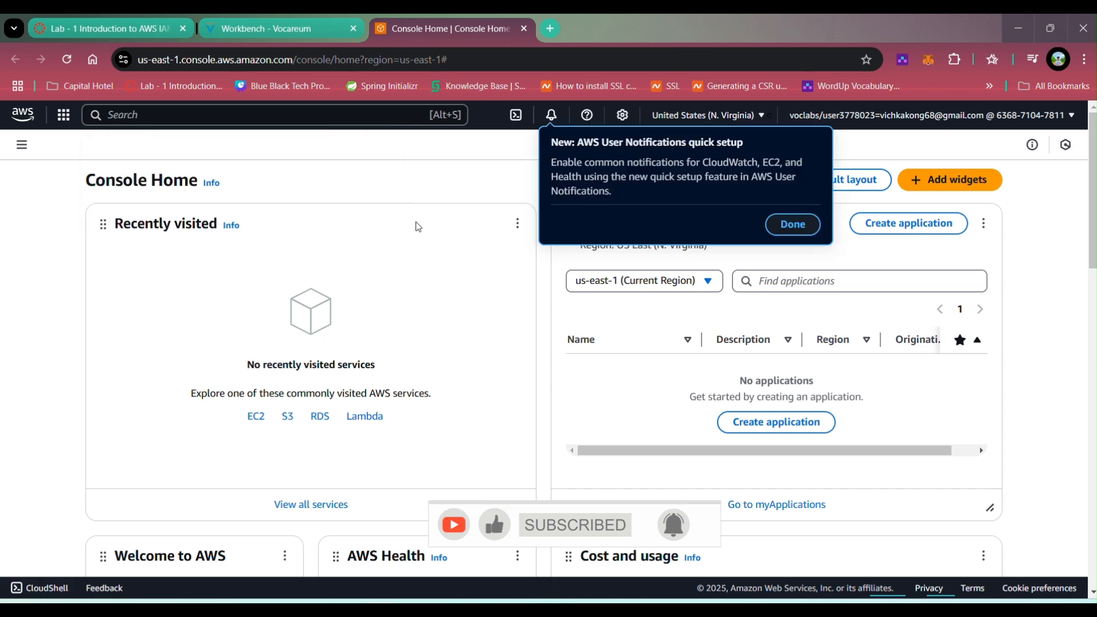
{"action": "left_click", "coordinate": [771, 227]}
{"action": "left_click", "coordinate": [863, 255]}
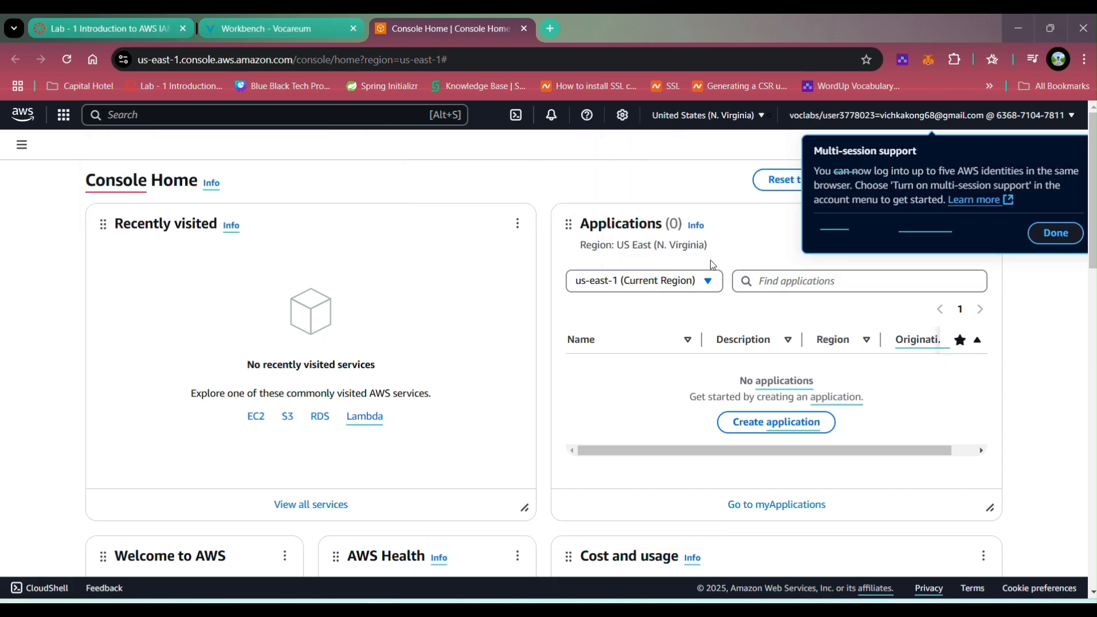
{"action": "left_click", "coordinate": [1055, 233]}
{"action": "scroll", "coordinate": [469, 374], "scroll_direction": "down", "scroll_amount": 2}
{"action": "scroll", "coordinate": [492, 415], "scroll_direction": "up", "scroll_amount": 2}
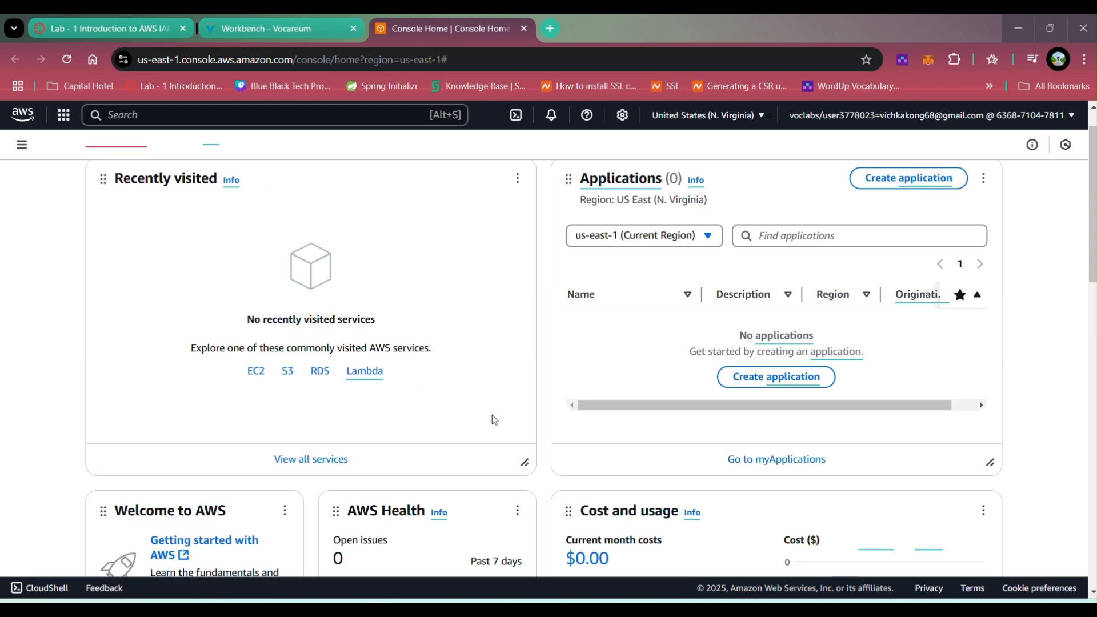
- Return to the lab instructions and read Task 1: Explore the Users and Groups
{"action": "left_click", "coordinate": [289, 32]}
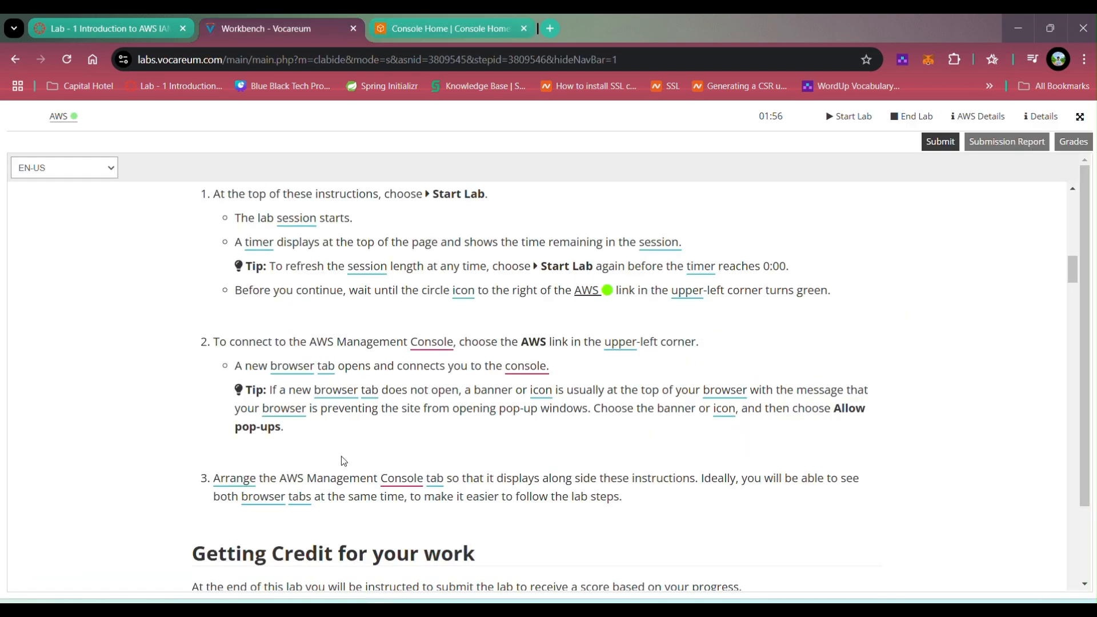
{"action": "scroll", "coordinate": [344, 461], "scroll_direction": "down", "scroll_amount": 3}
{"action": "scroll", "coordinate": [355, 447], "scroll_direction": "up", "scroll_amount": 2}
{"action": "scroll", "coordinate": [346, 445], "scroll_direction": "down", "scroll_amount": 5}
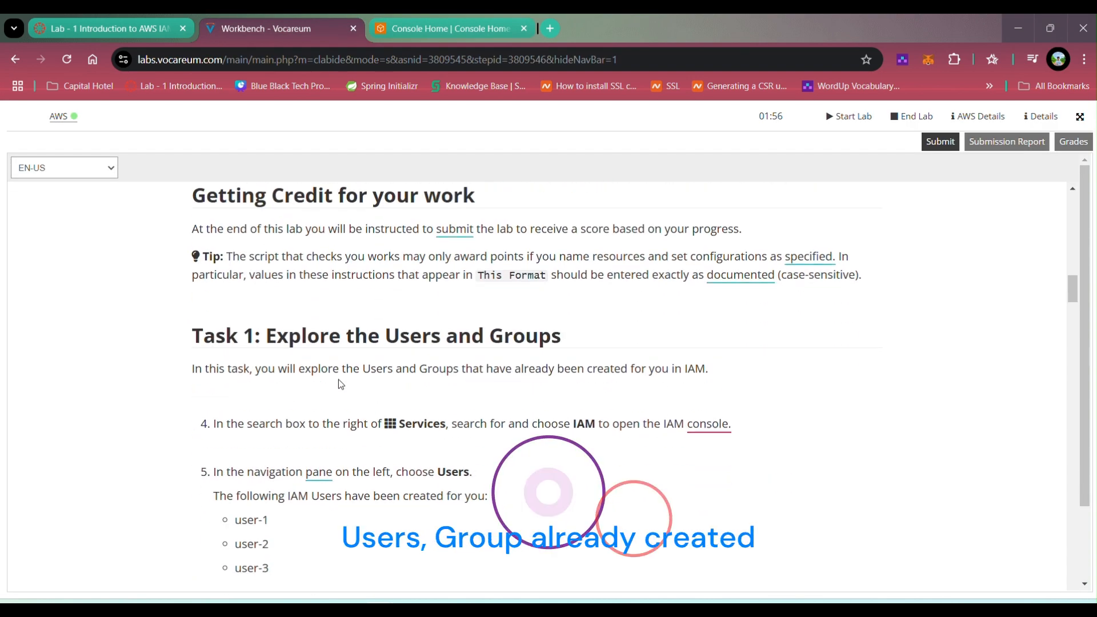
{"action": "left_click_drag", "start_coordinate": [277, 337], "coordinate": [537, 339]}
{"action": "left_click", "coordinate": [531, 458]}
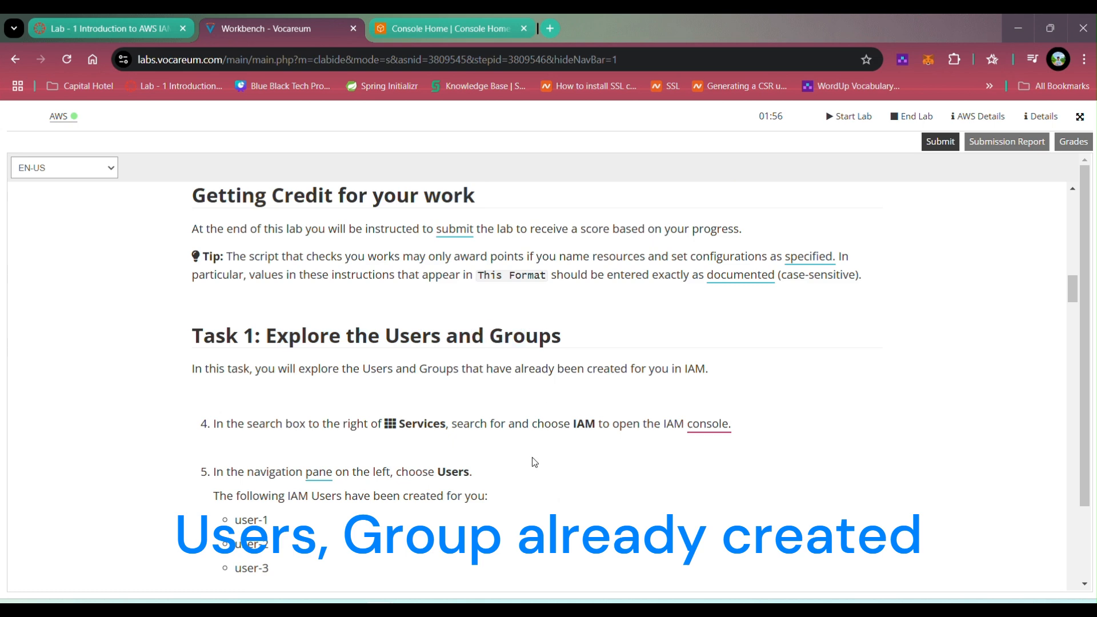
{"action": "scroll", "coordinate": [534, 463], "scroll_direction": "down", "scroll_amount": 1}
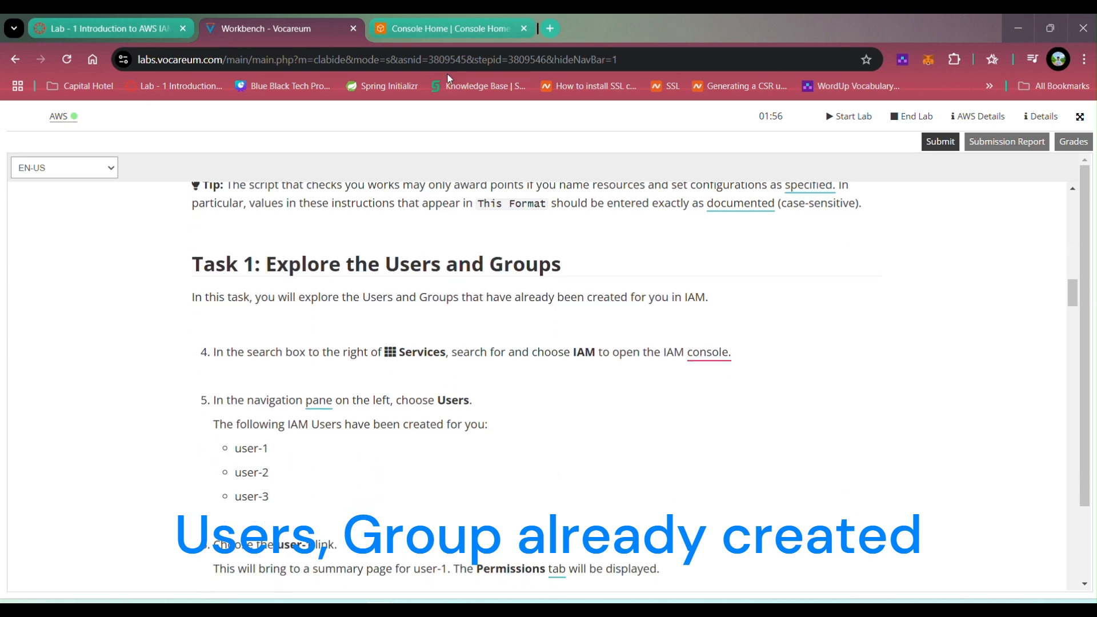
- Switch back to the AWS console, search for "iam" and open the IAM service
{"action": "left_click", "coordinate": [448, 29]}
{"action": "left_click", "coordinate": [197, 116]}
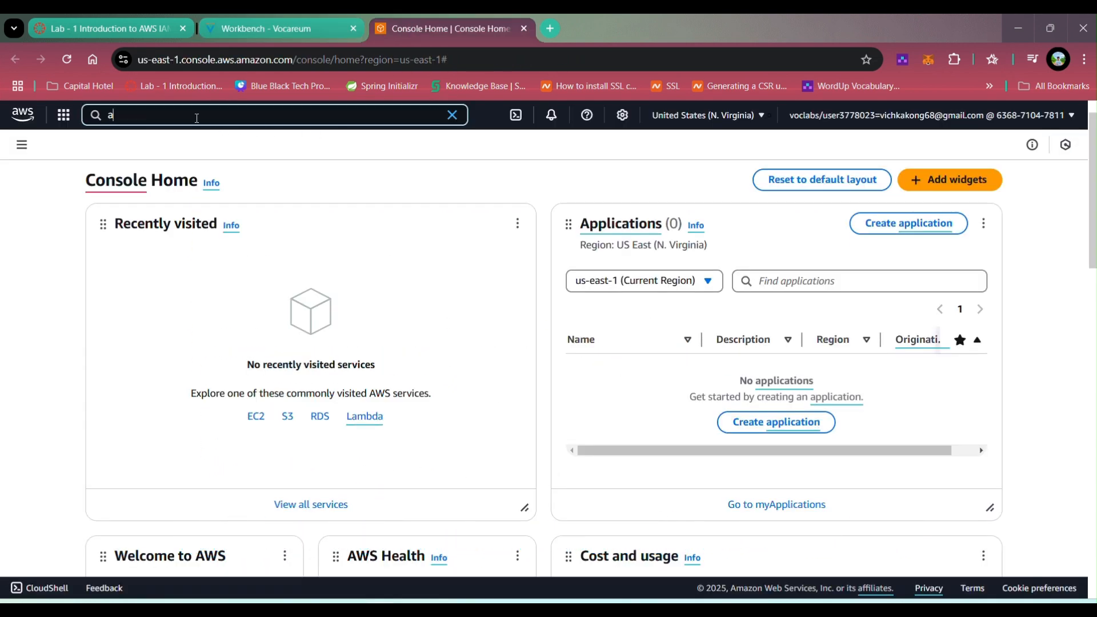
{"action": "type", "text": "iam"}
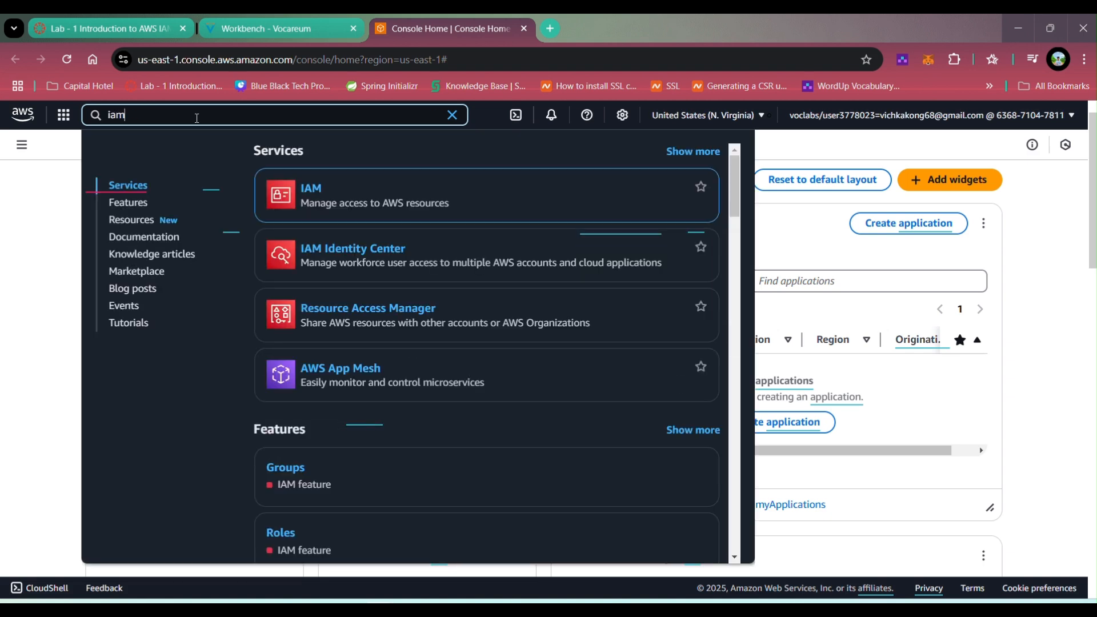
{"action": "mouse_move", "coordinate": [366, 198]}
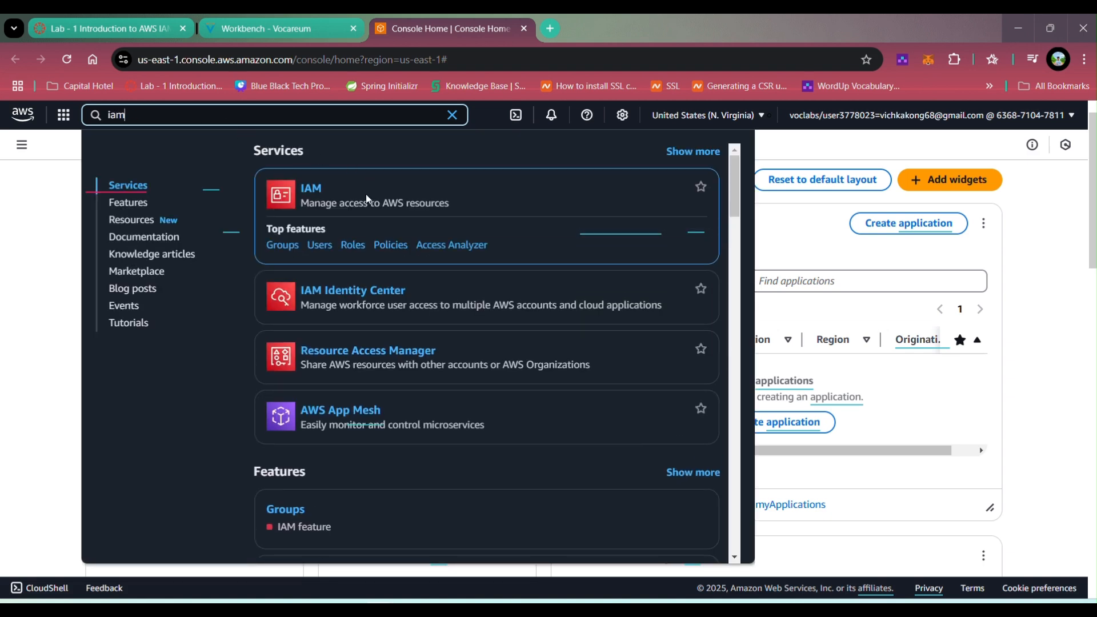
{"action": "left_click", "coordinate": [320, 197]}
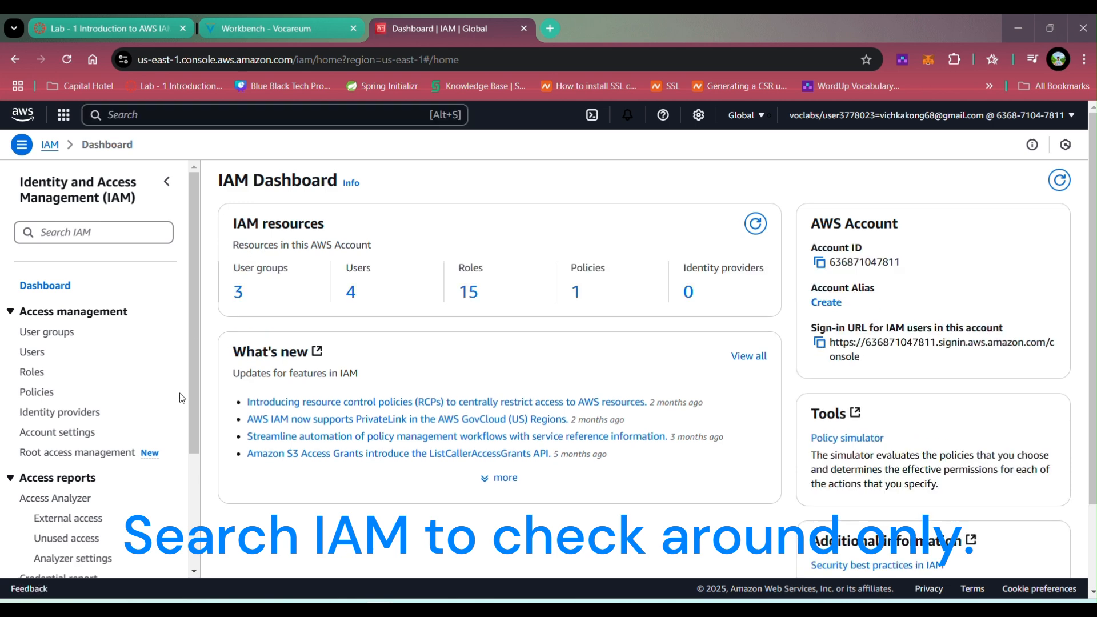
- Review the existing IAM user groups and the list of IAM users
{"action": "left_click", "coordinate": [32, 352]}
{"action": "left_click", "coordinate": [47, 336]}
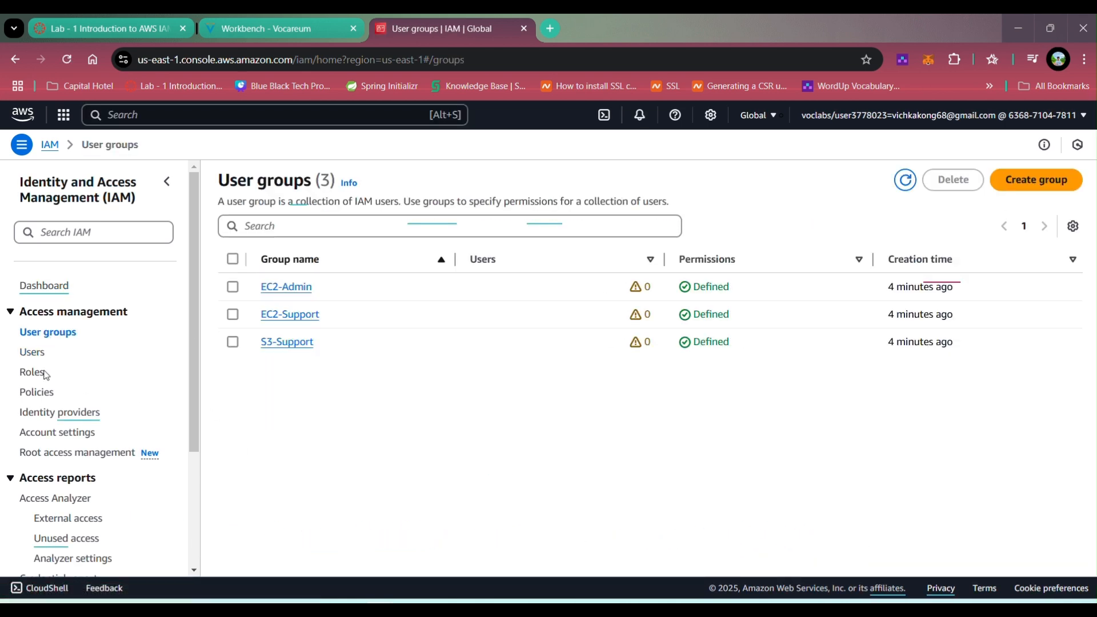
{"action": "left_click", "coordinate": [32, 352]}
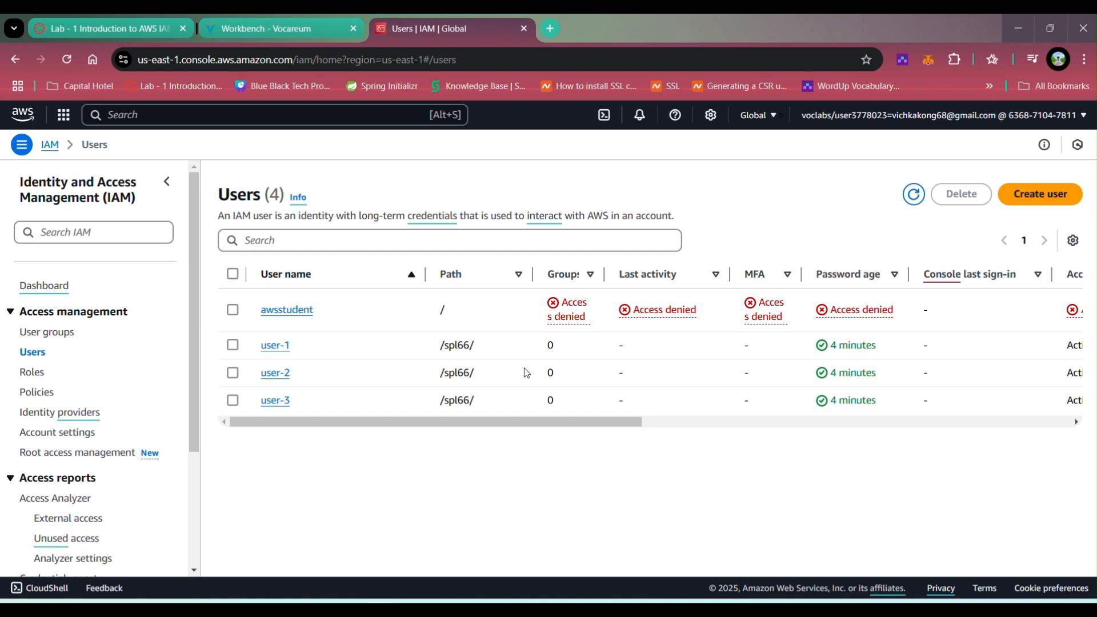
- Open user-1 and examine its permissions policies, group membership, tags and security credentials
{"action": "left_click", "coordinate": [276, 346]}
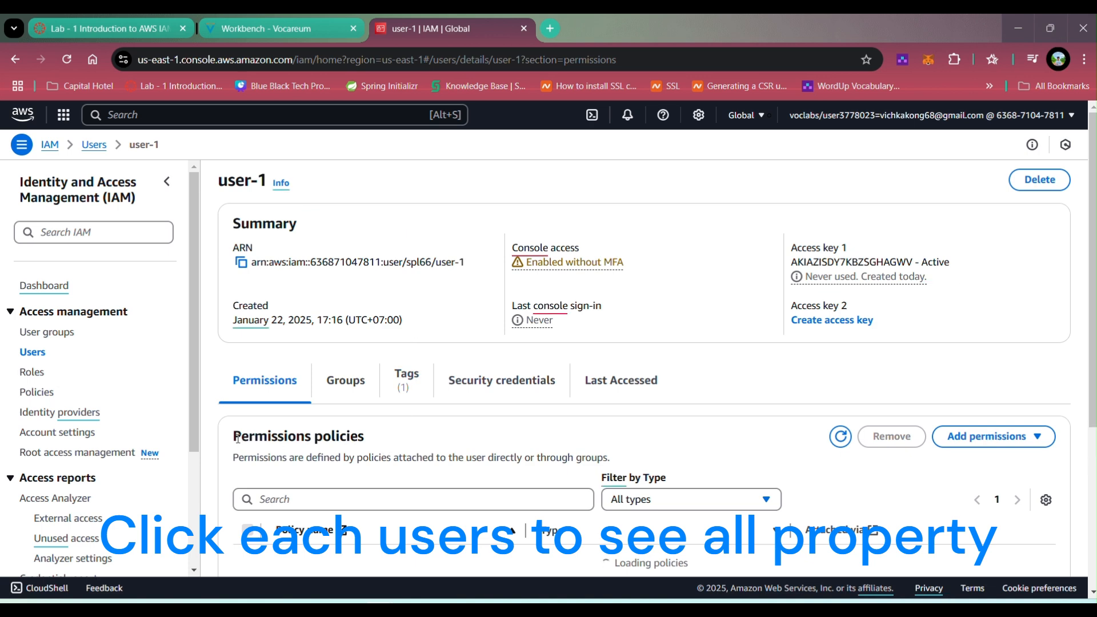
{"action": "left_click_drag", "start_coordinate": [235, 438], "coordinate": [372, 438]}
{"action": "scroll", "coordinate": [369, 400], "scroll_direction": "down", "scroll_amount": 2}
{"action": "left_click", "coordinate": [353, 249]}
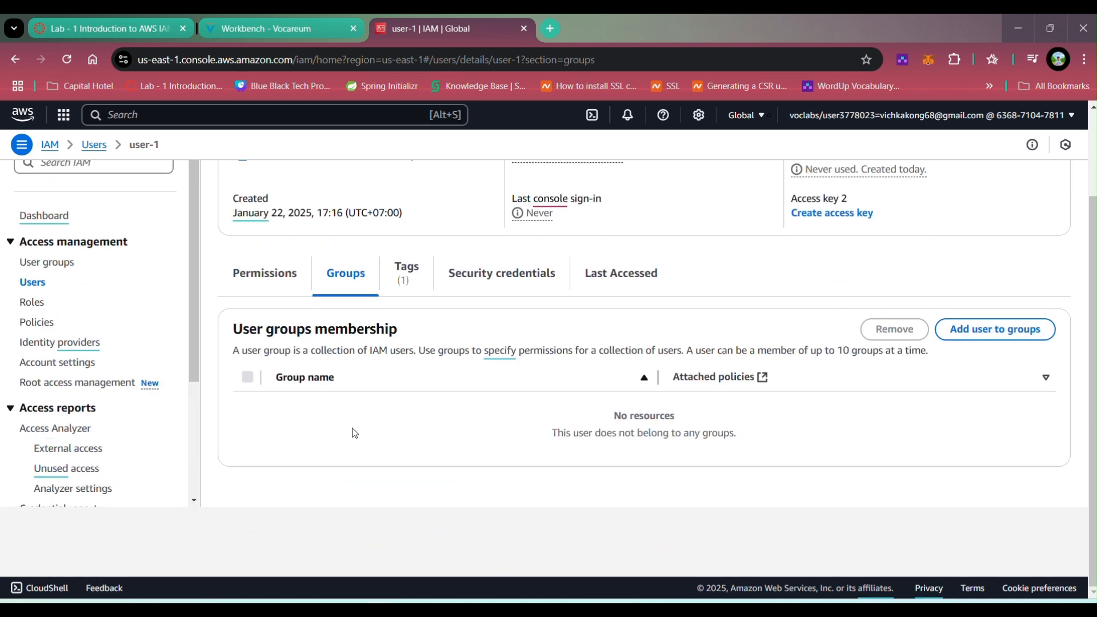
{"action": "left_click", "coordinate": [289, 278]}
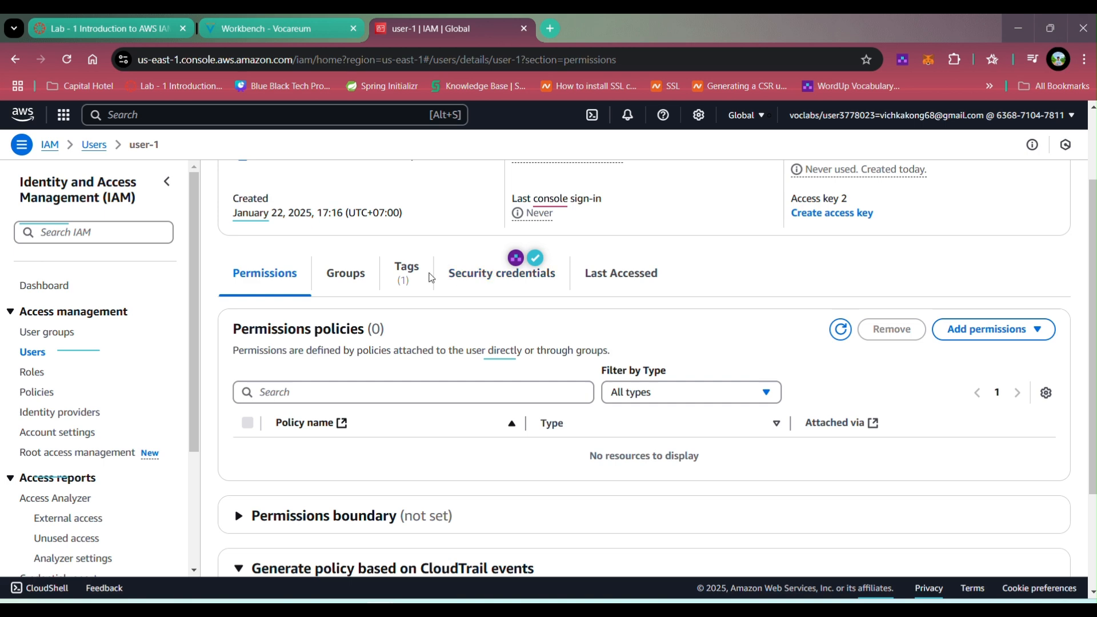
{"action": "left_click", "coordinate": [413, 283]}
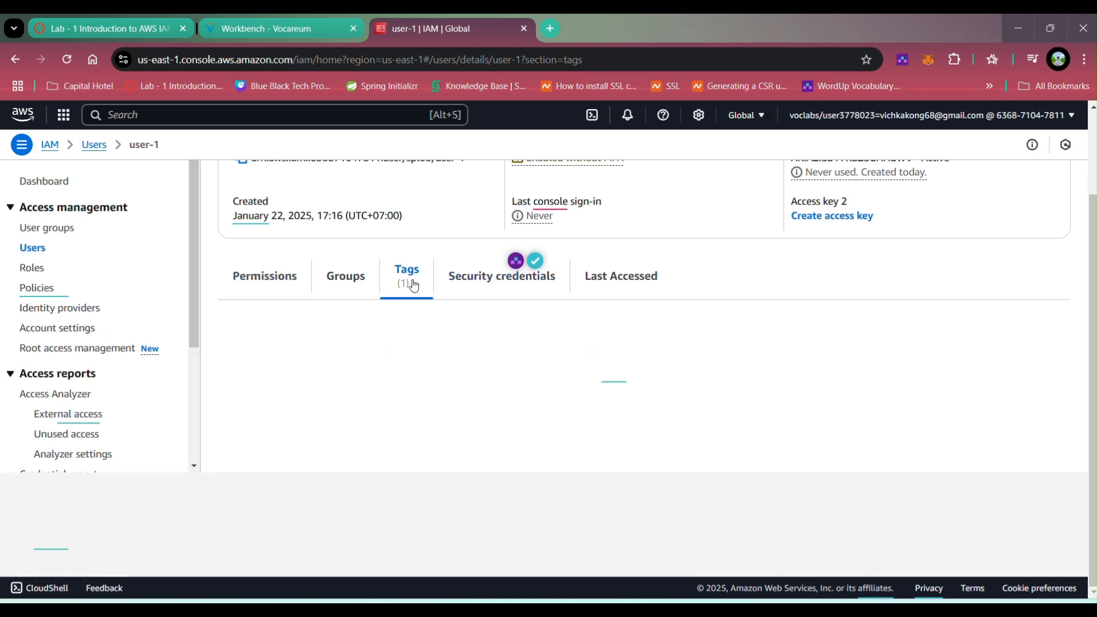
{"action": "left_click", "coordinate": [495, 279]}
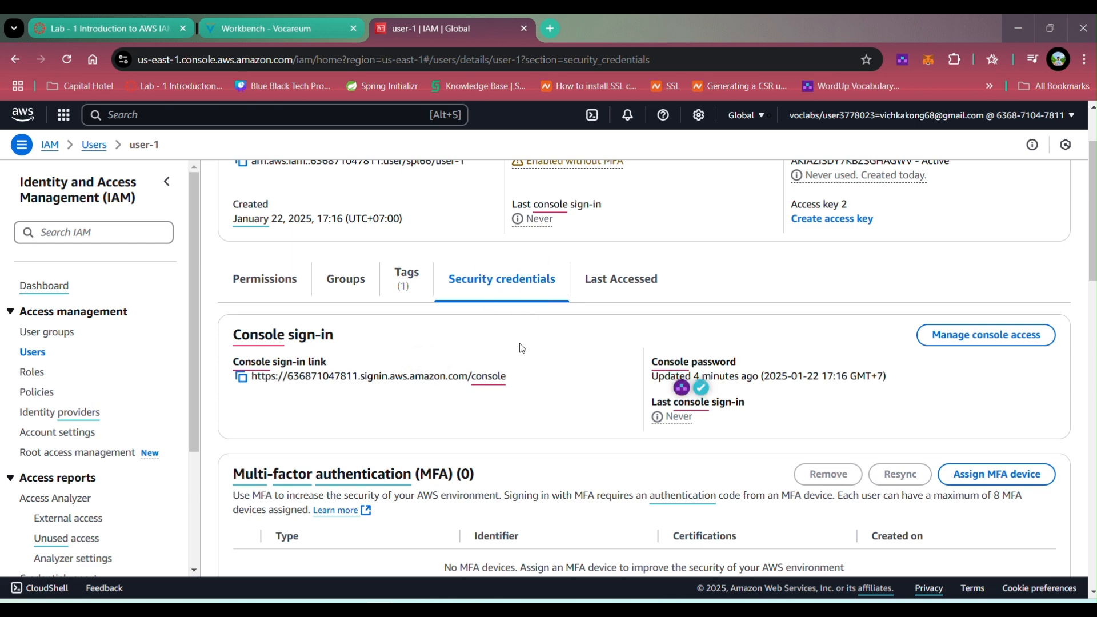
{"action": "scroll", "coordinate": [535, 417], "scroll_direction": "down", "scroll_amount": 4}
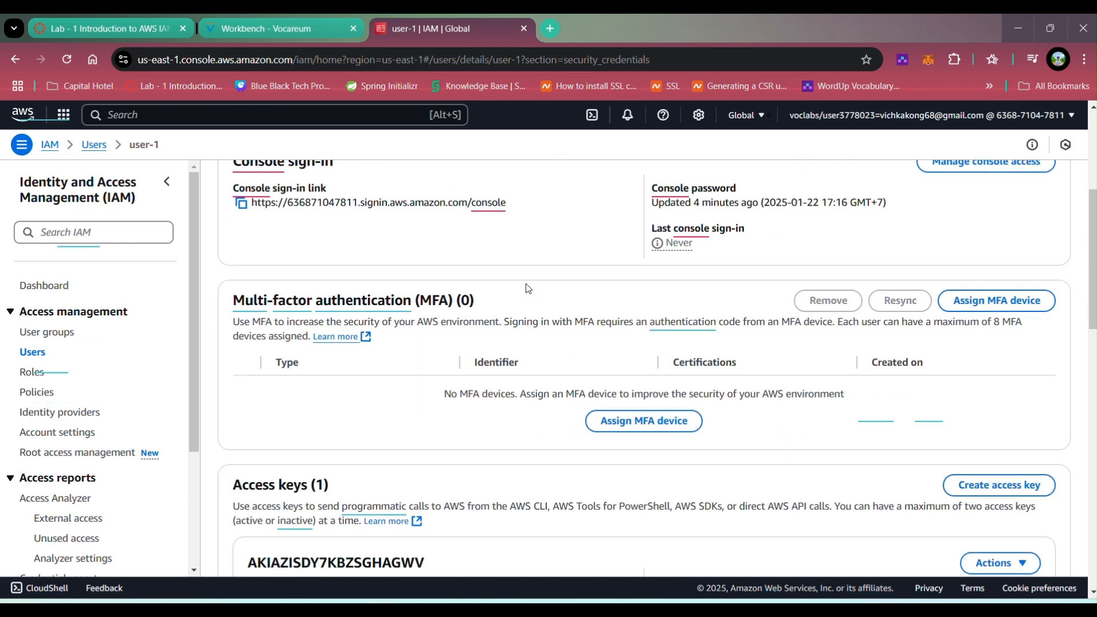
- Review user-1's security credentials again, including the access keys, and recheck its permissions policies and group membership
{"action": "scroll", "coordinate": [528, 405], "scroll_direction": "down", "scroll_amount": 2}
{"action": "scroll", "coordinate": [533, 403], "scroll_direction": "up", "scroll_amount": 8}
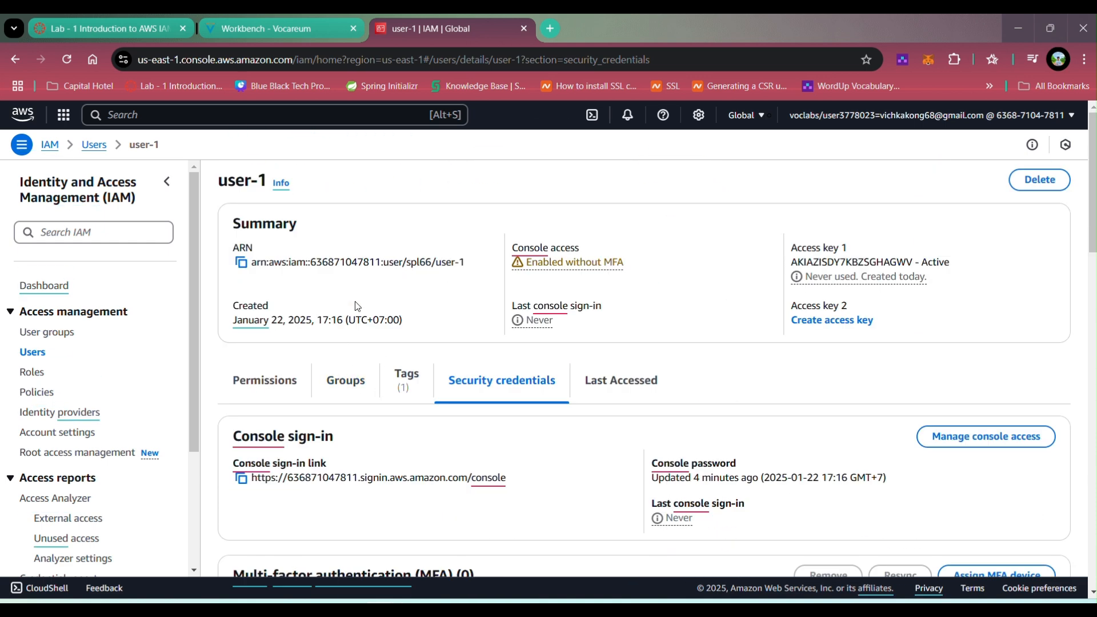
{"action": "left_click_drag", "start_coordinate": [219, 180], "coordinate": [261, 181]}
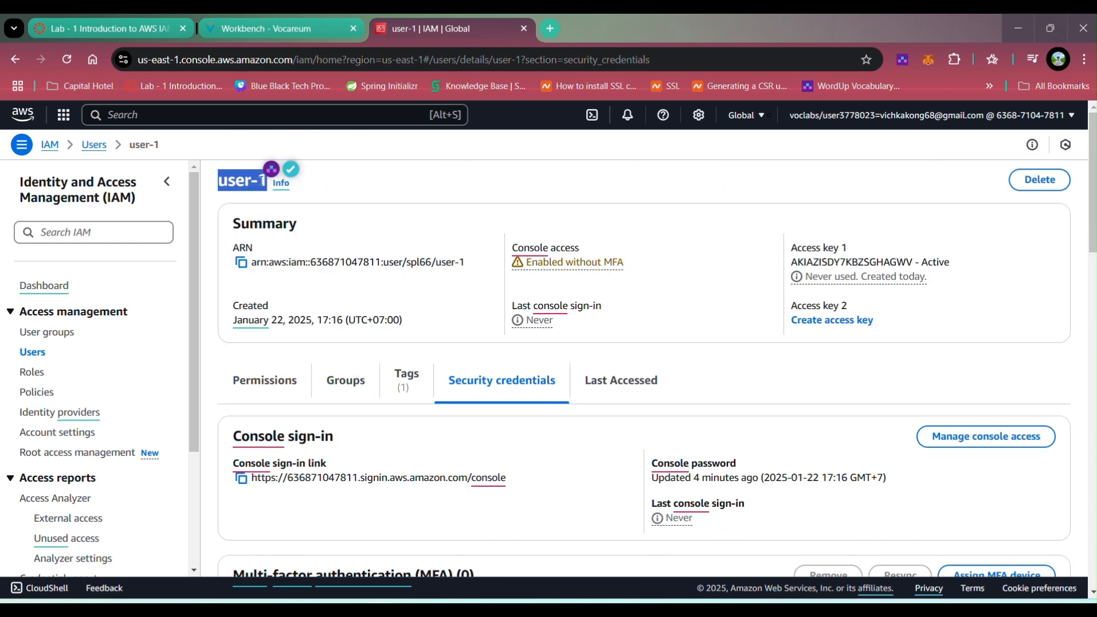
{"action": "left_click", "coordinate": [363, 353]}
{"action": "left_click", "coordinate": [298, 394]}
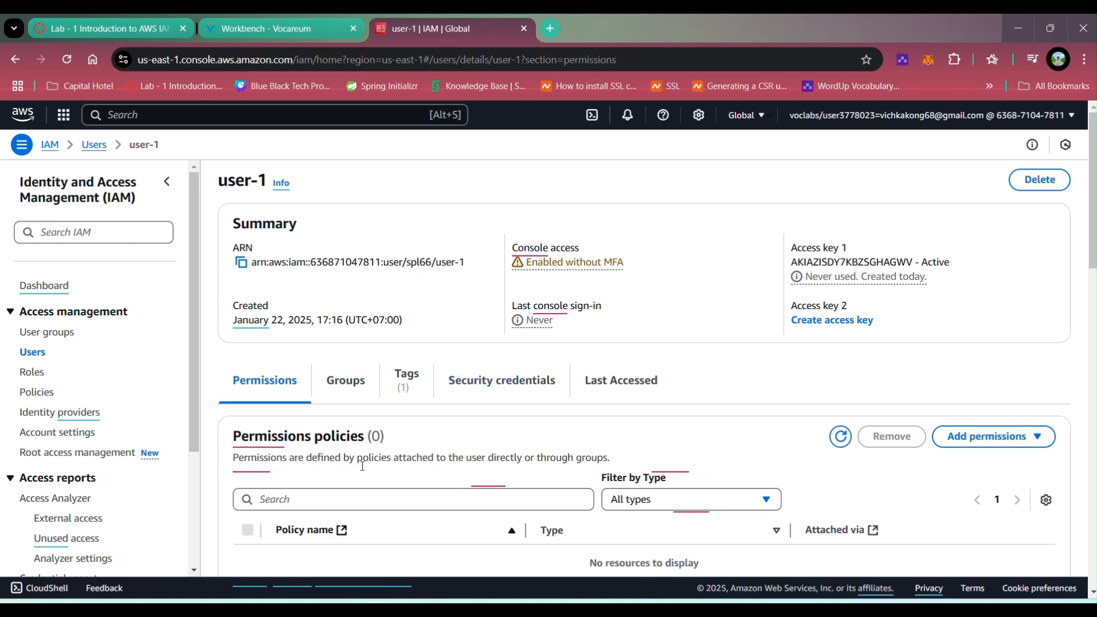
{"action": "left_click", "coordinate": [345, 492]}
{"action": "left_click", "coordinate": [345, 382]}
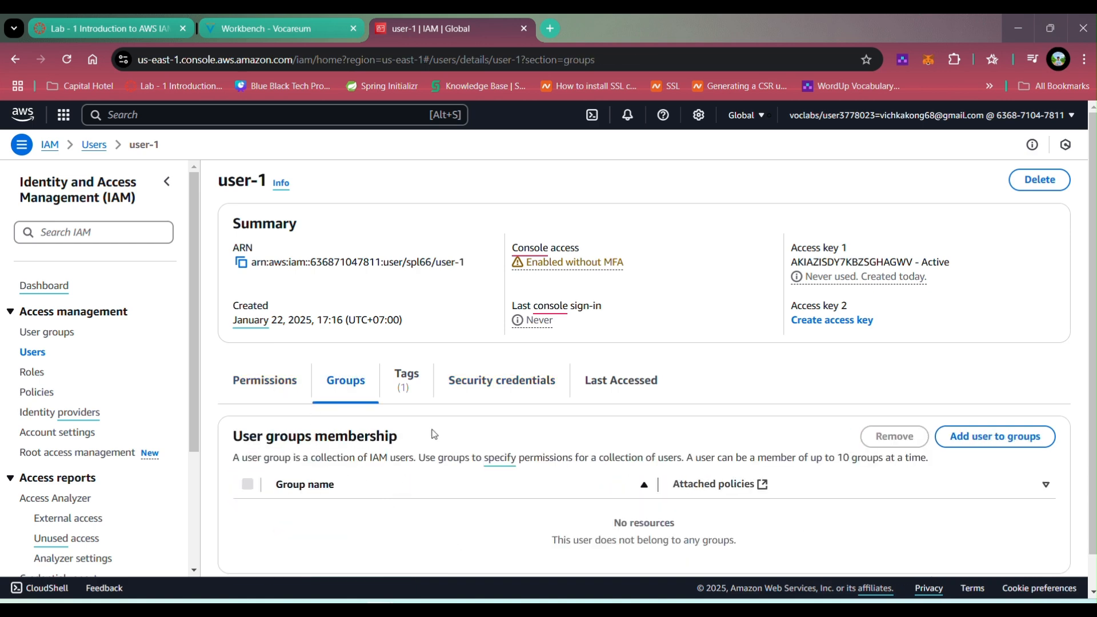
- Copy the console sign-in link from user-1's security credentials and paste it into the empty Notepad note
{"action": "left_click", "coordinate": [502, 382]}
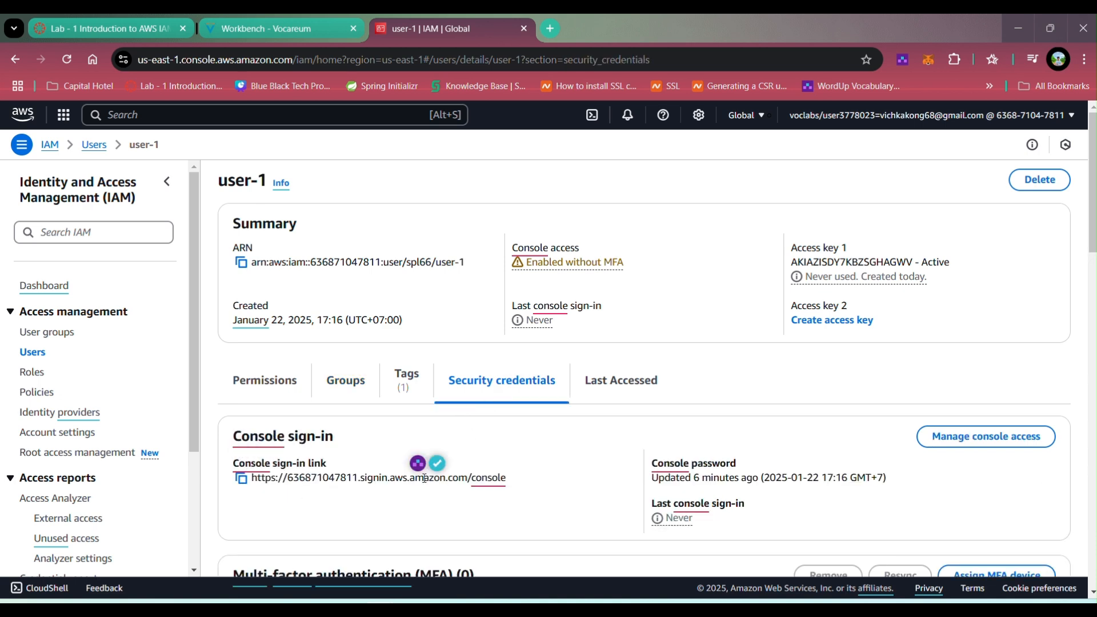
{"action": "left_click_drag", "start_coordinate": [519, 482], "coordinate": [259, 477]}
{"action": "left_click", "coordinate": [249, 478]}
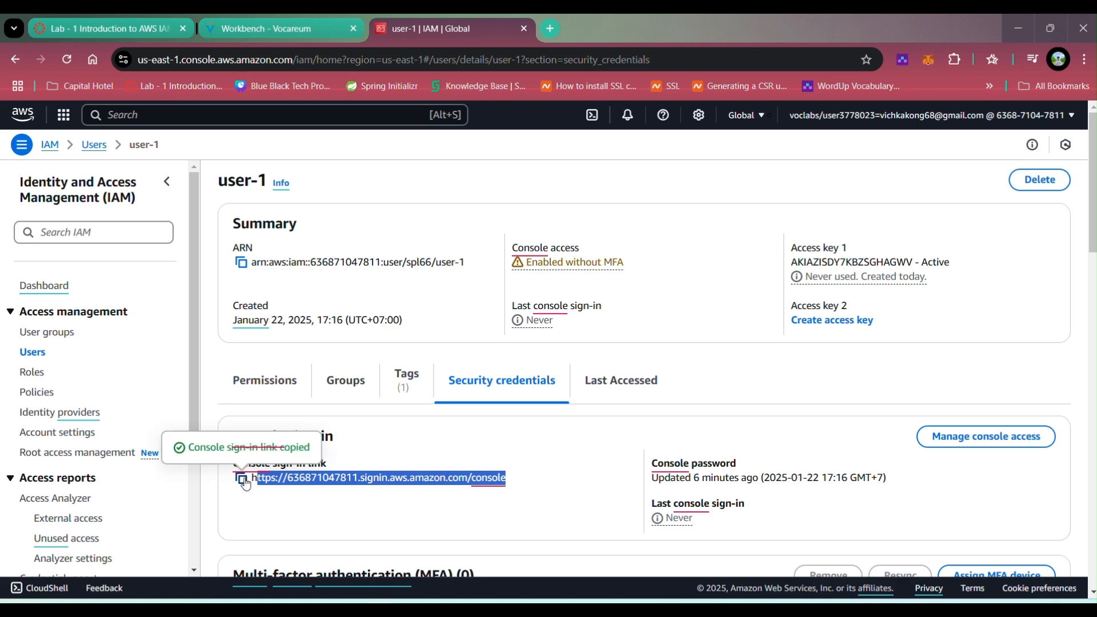
{"action": "left_click", "coordinate": [495, 546]}
{"action": "key", "text": "alt+Tab"}
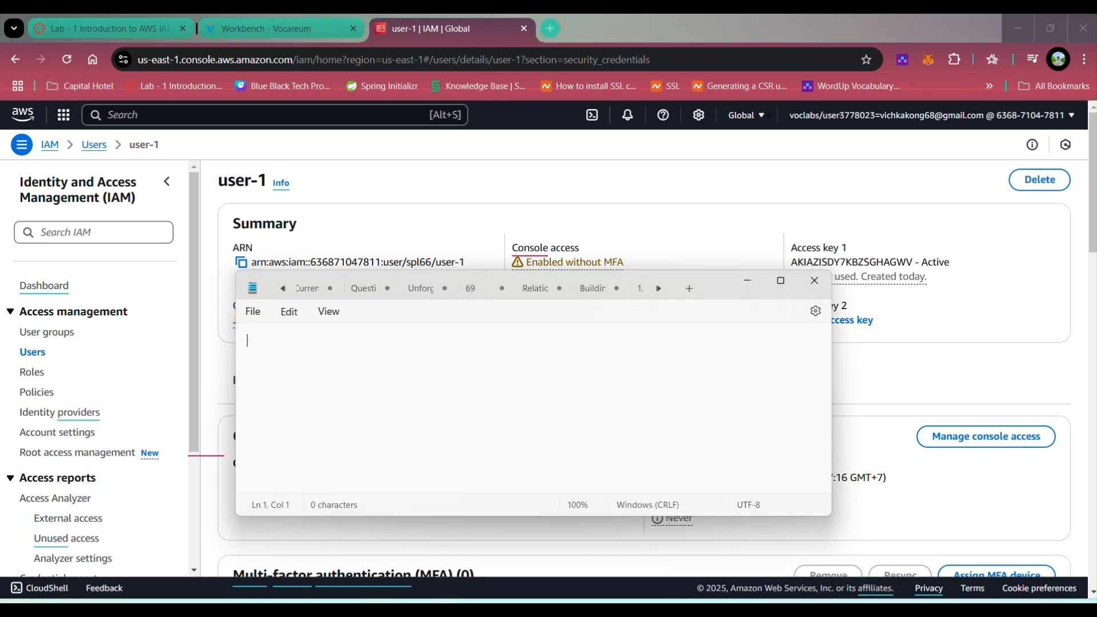
{"action": "key", "text": "ctrl+v"}
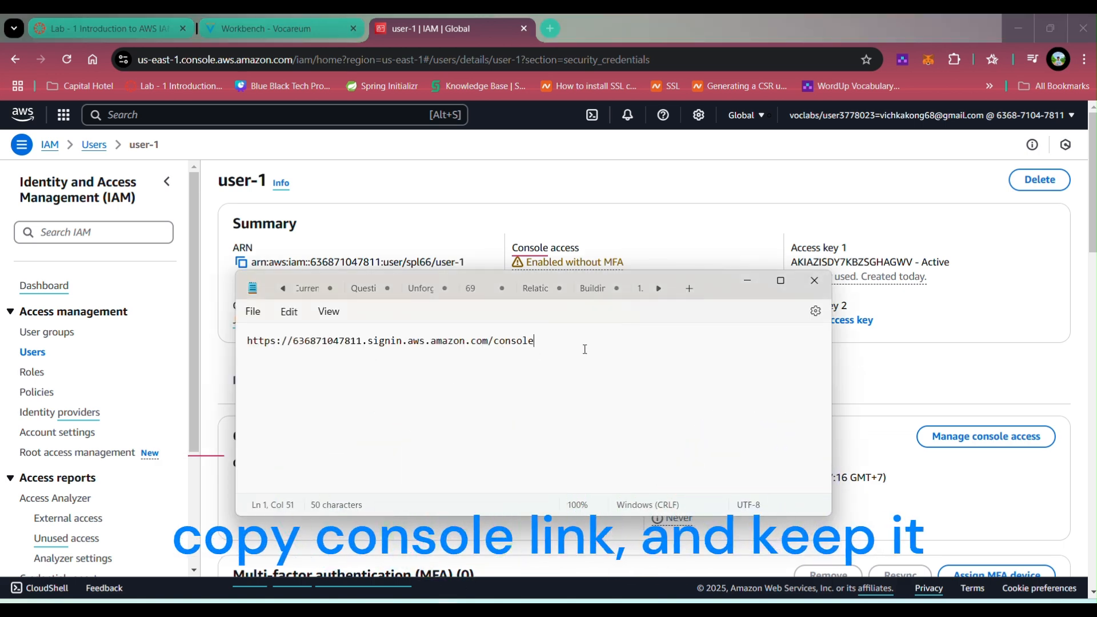
- Switch back to the AWS console, open user-2 from the IAM users list and examine its permissions policies and group membership
{"action": "key", "text": "alt+Tab"}
{"action": "left_click", "coordinate": [34, 353]}
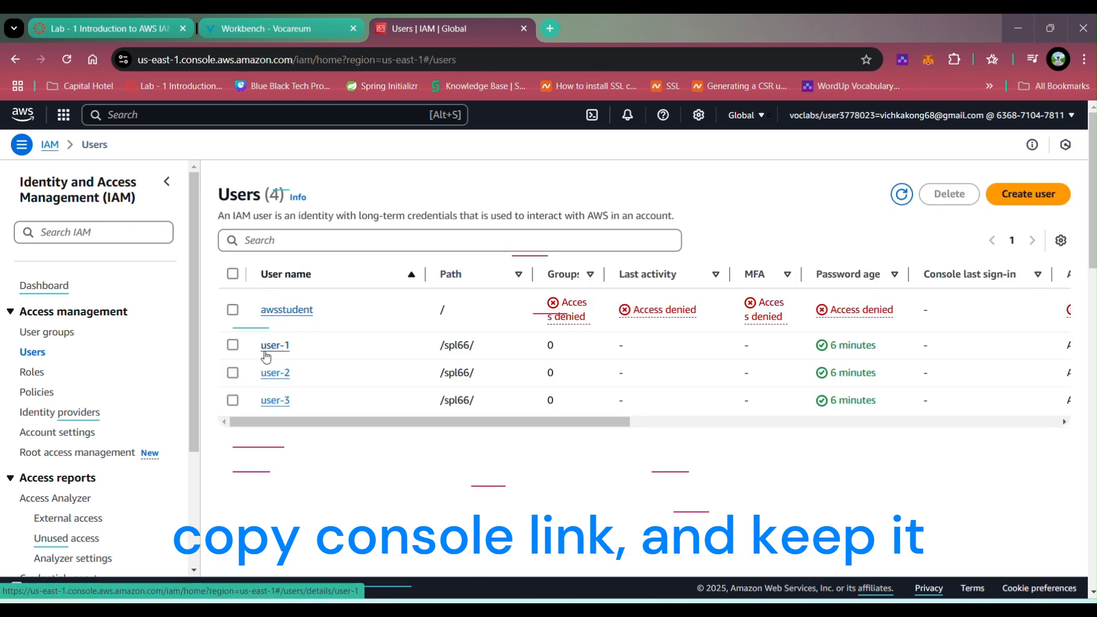
{"action": "left_click", "coordinate": [275, 373]}
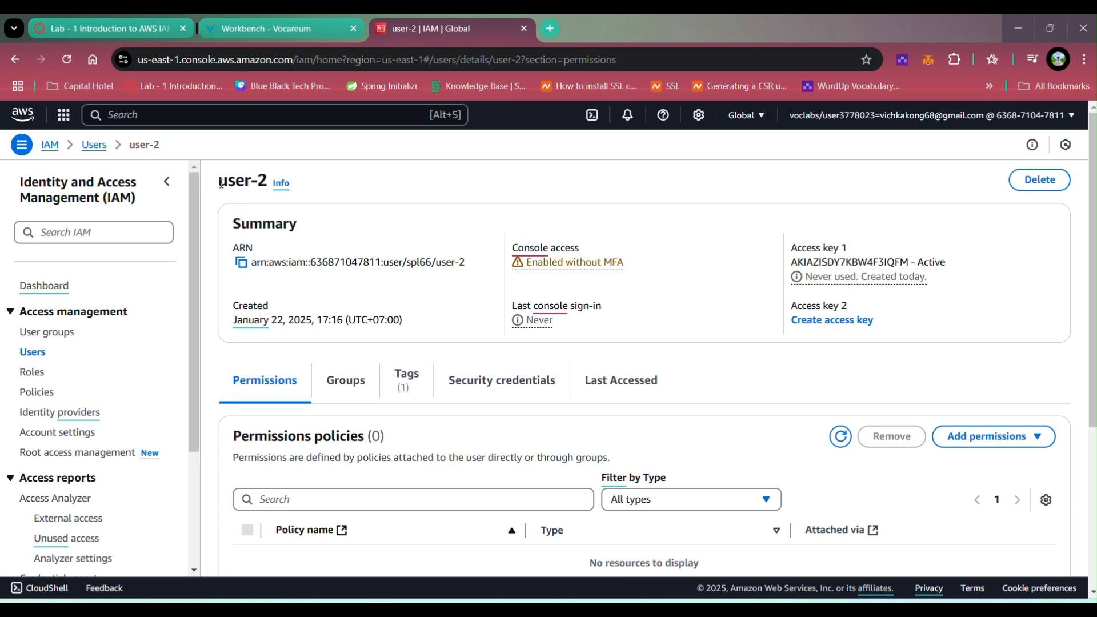
{"action": "key", "text": "ctrl+a"}
{"action": "left_click", "coordinate": [331, 483]}
{"action": "scroll", "coordinate": [330, 501], "scroll_direction": "down", "scroll_amount": 1}
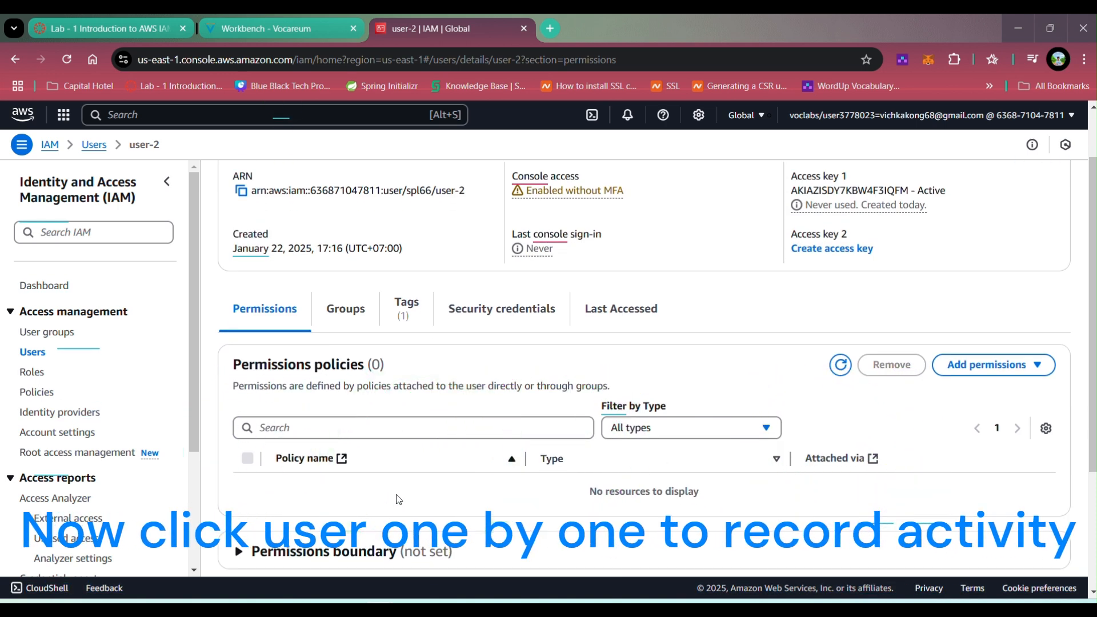
{"action": "left_click", "coordinate": [349, 314]}
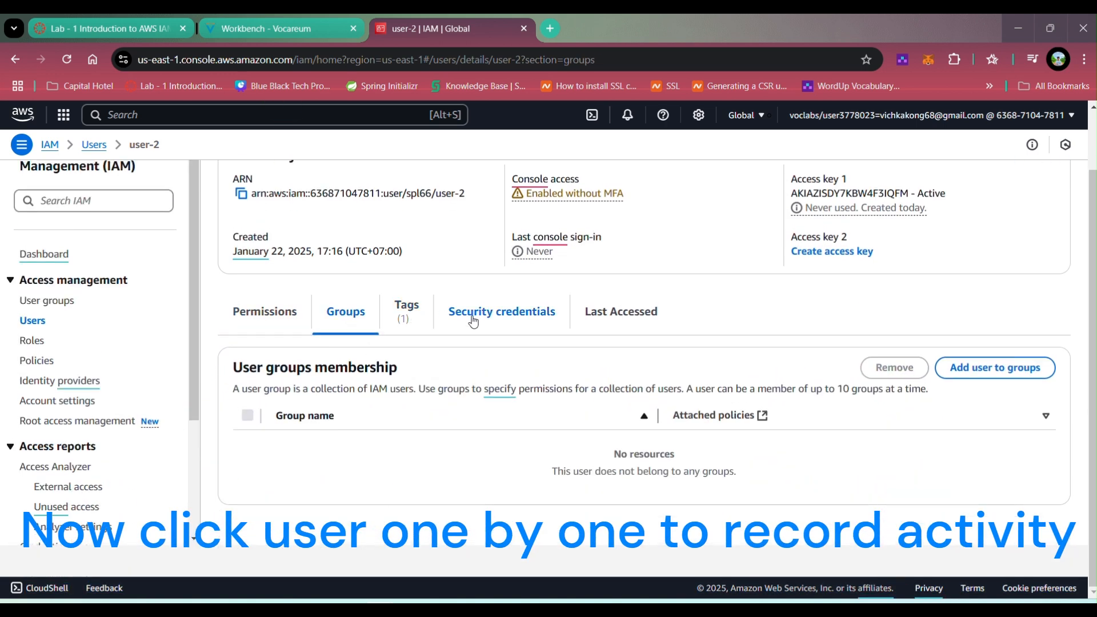
- Copy user-2's console sign-in link onto a second line in Notepad, compare it with user-1's link and return to the AWS console
{"action": "left_click", "coordinate": [497, 312]}
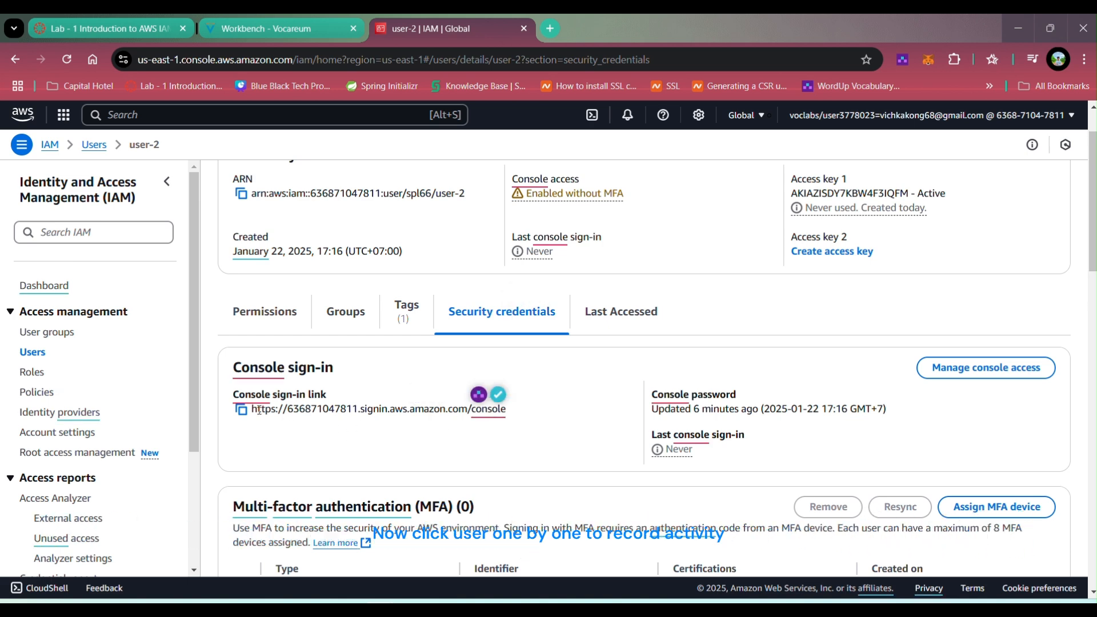
{"action": "left_click", "coordinate": [241, 410]}
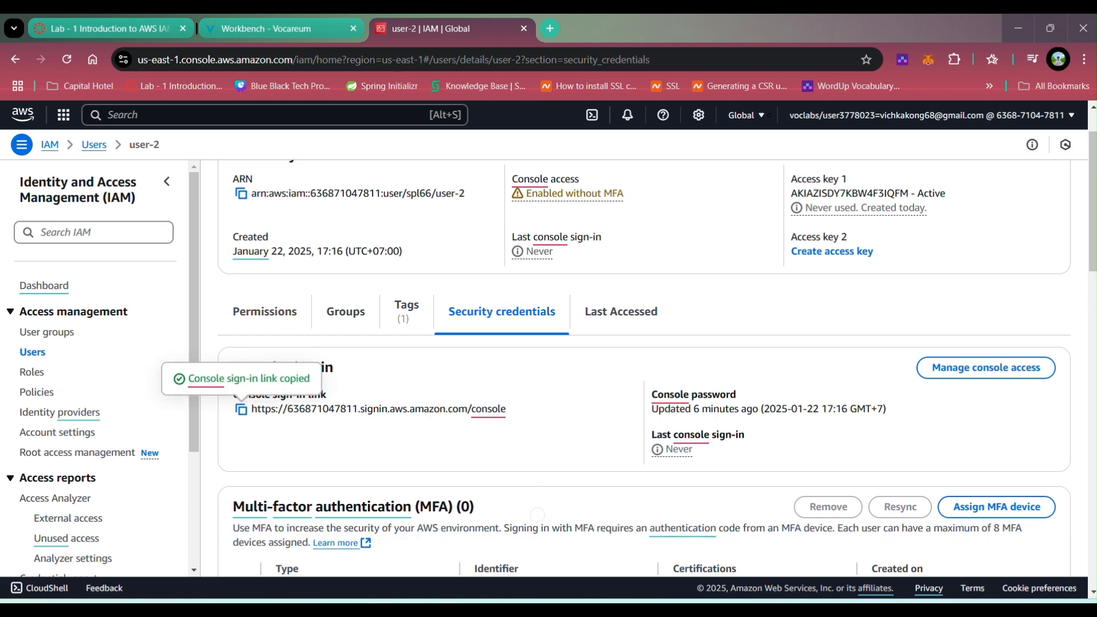
{"action": "left_click", "coordinate": [496, 613]}
{"action": "key", "text": "Return"}
{"action": "key", "text": "ctrl+v"}
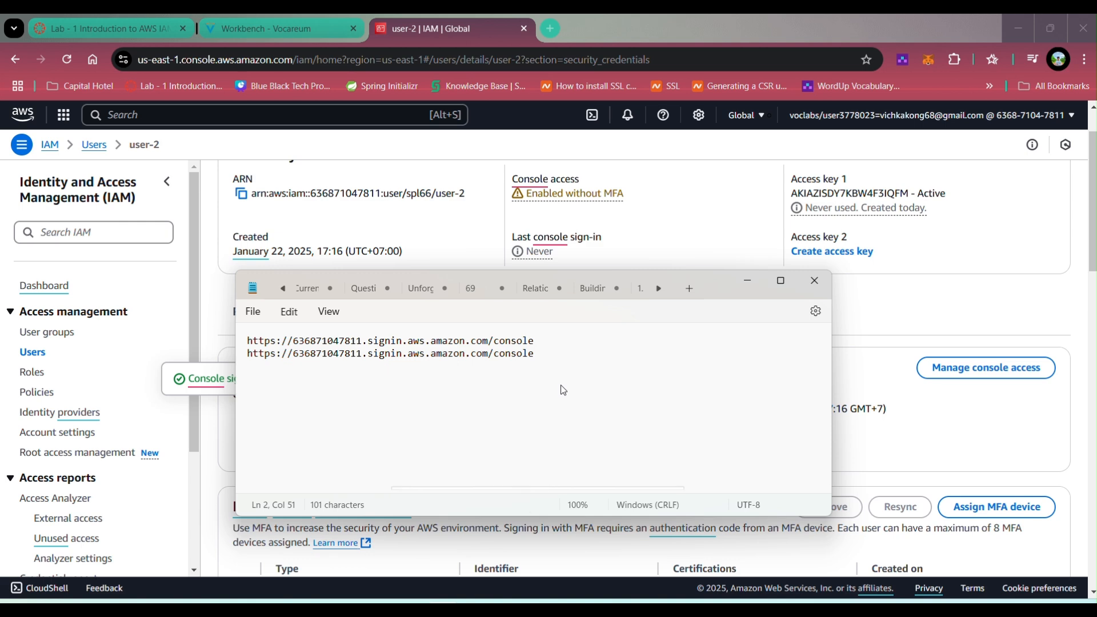
{"action": "left_click_drag", "start_coordinate": [534, 355], "coordinate": [313, 372]}
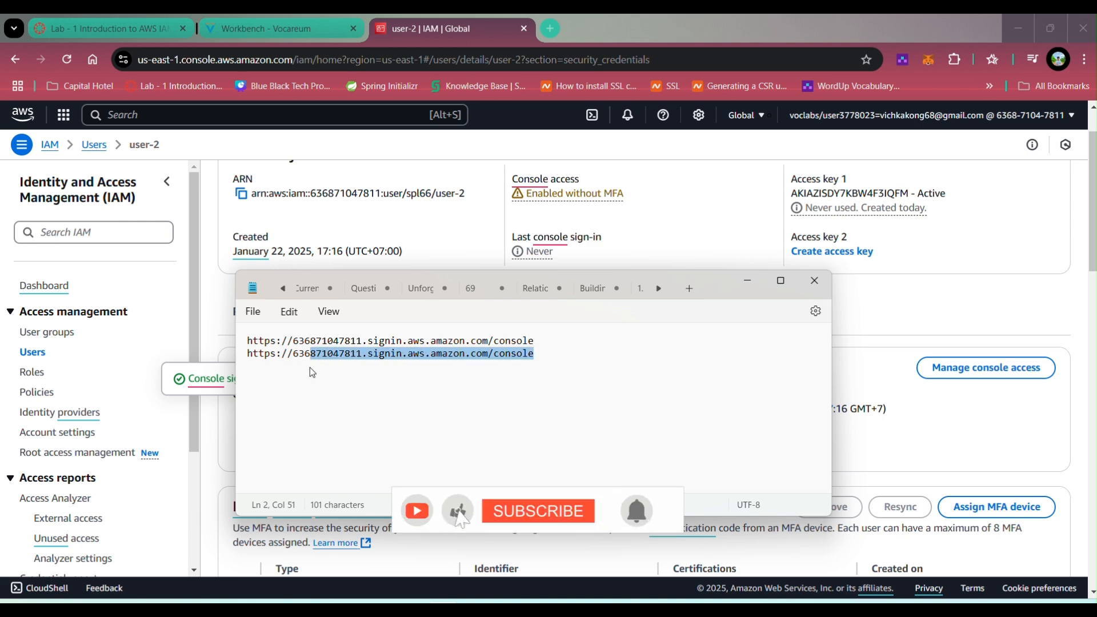
{"action": "left_click", "coordinate": [578, 355]}
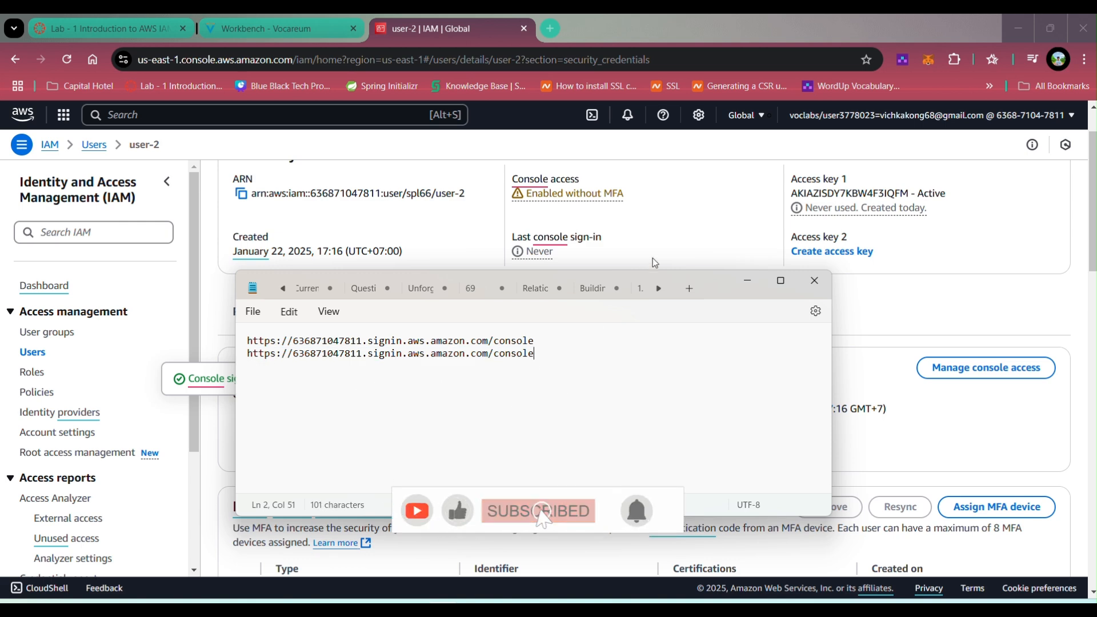
{"action": "left_click", "coordinate": [713, 161]}
{"action": "scroll", "coordinate": [441, 466], "scroll_direction": "down", "scroll_amount": 3}
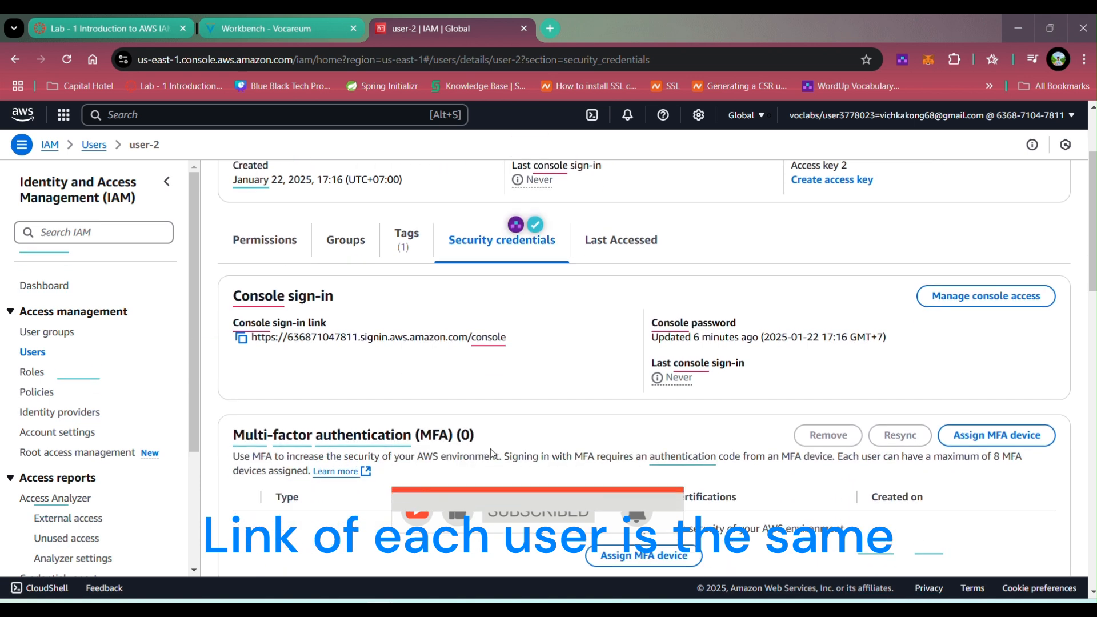
- Open user-3 from the IAM users list and examine its permissions policies, group membership and security credentials
{"action": "left_click", "coordinate": [32, 352]}
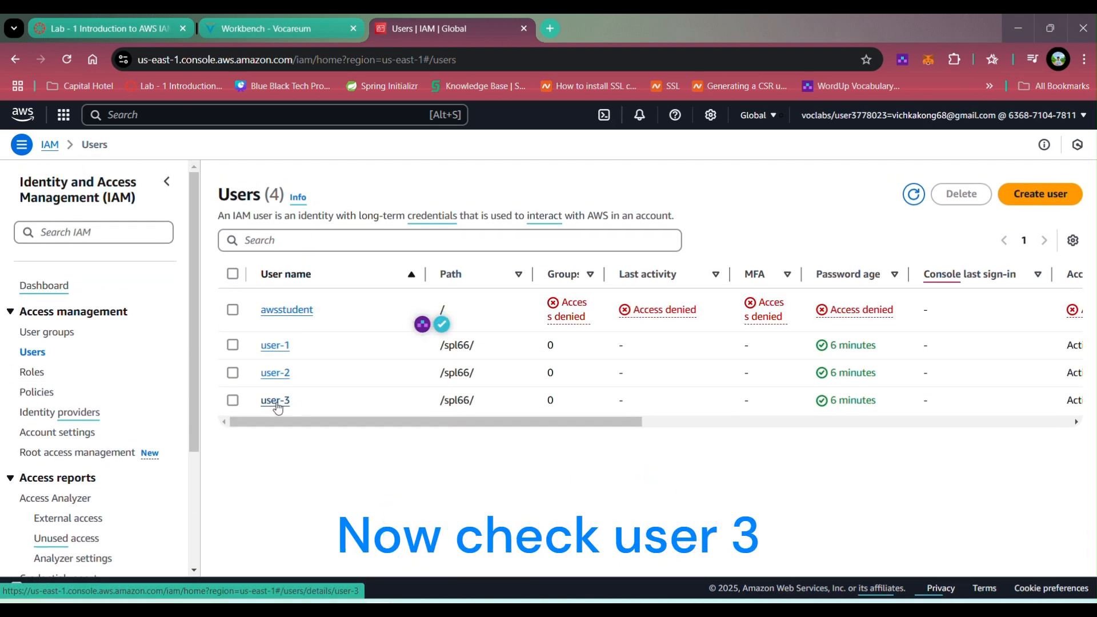
{"action": "left_click", "coordinate": [275, 401]}
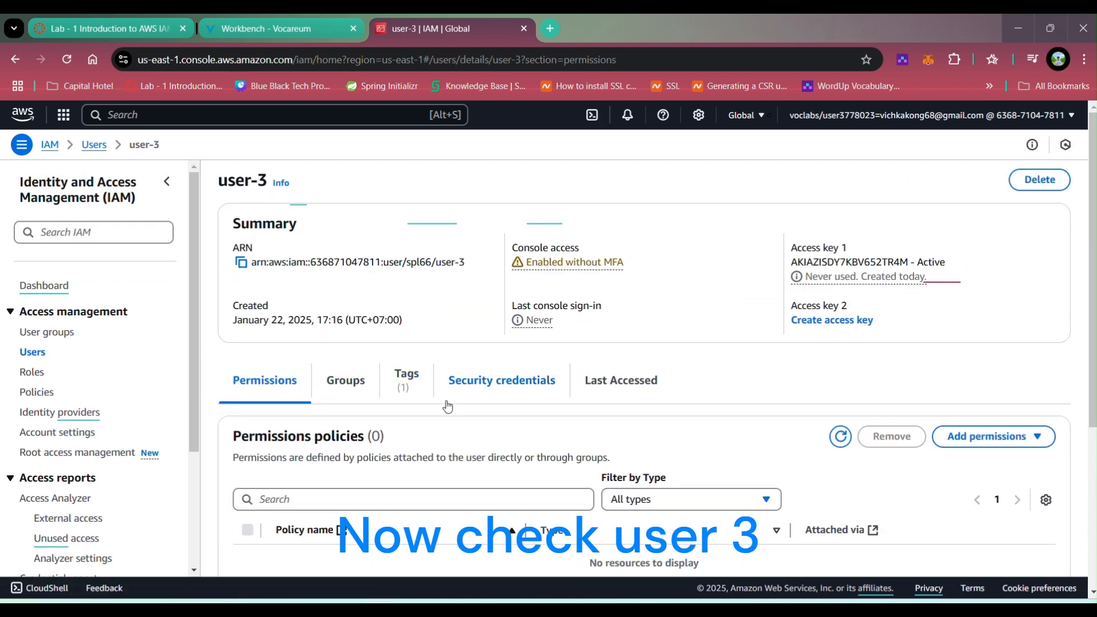
{"action": "scroll", "coordinate": [372, 475], "scroll_direction": "down", "scroll_amount": 3}
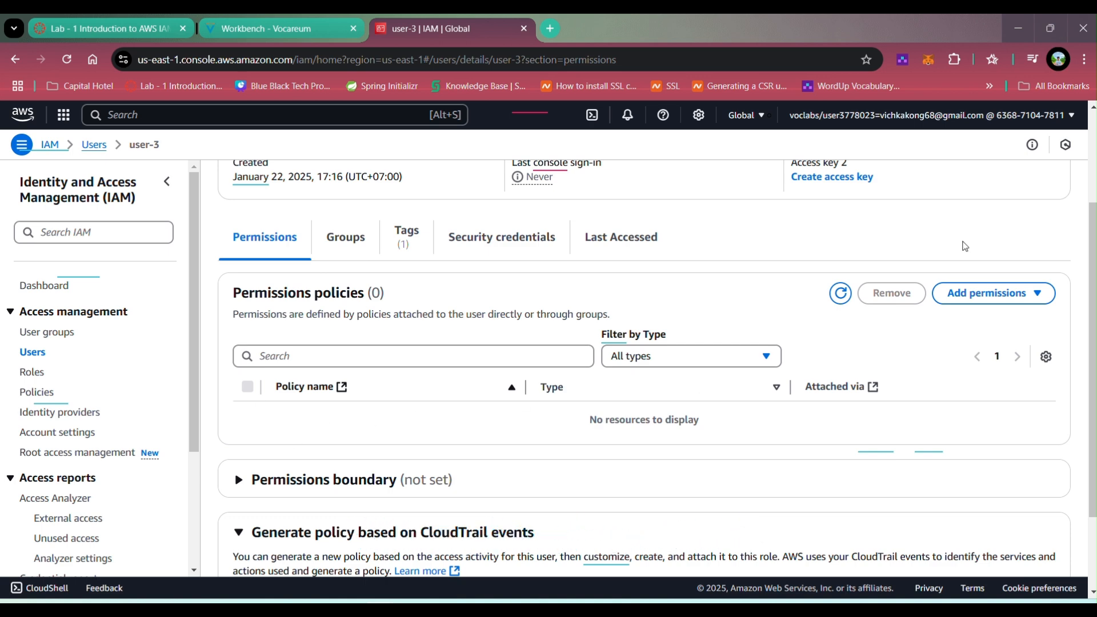
{"action": "scroll", "coordinate": [294, 436], "scroll_direction": "up", "scroll_amount": 1}
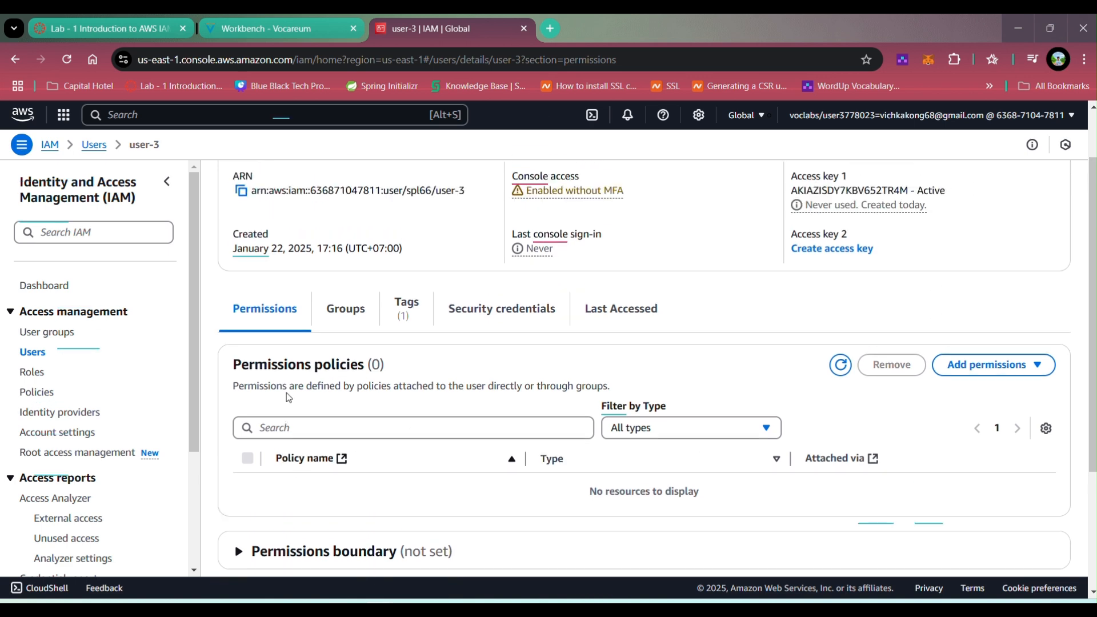
{"action": "left_click", "coordinate": [345, 308]}
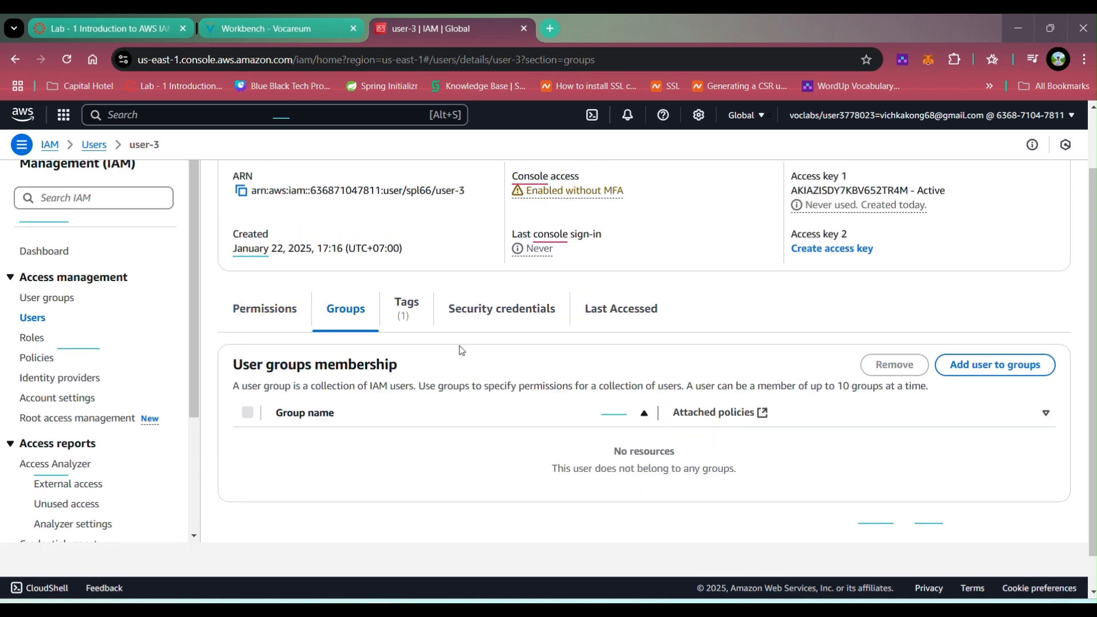
{"action": "left_click", "coordinate": [499, 308]}
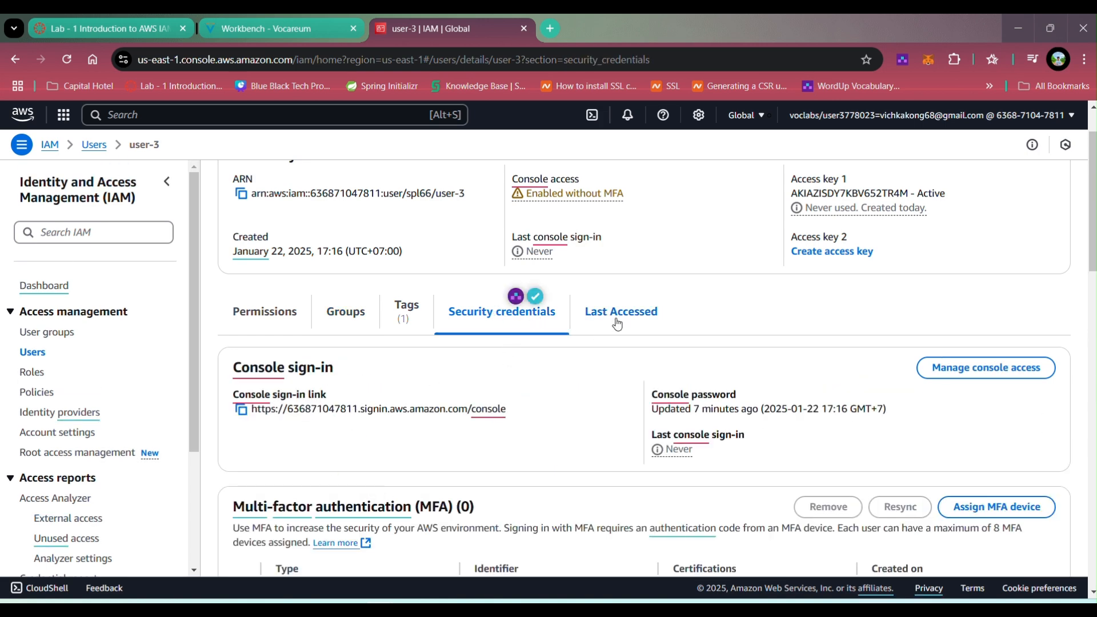
- Open the EC2-Support user group, check its users and read the JSON of its attached AmazonEC2ReadOnlyAccess policy
{"action": "left_click", "coordinate": [43, 333]}
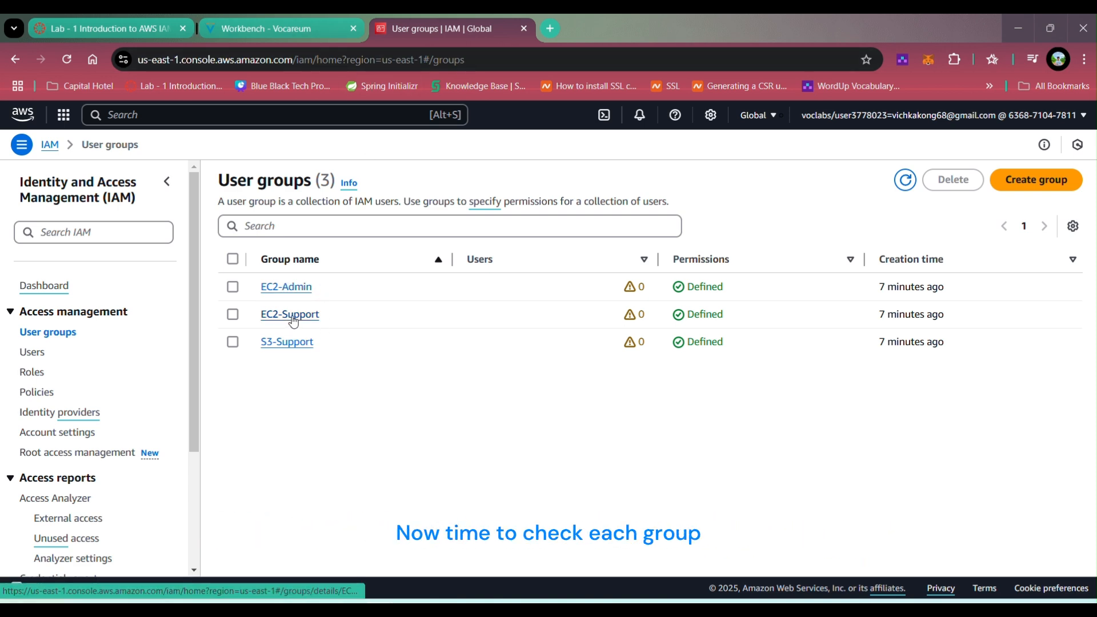
{"action": "left_click", "coordinate": [293, 322]}
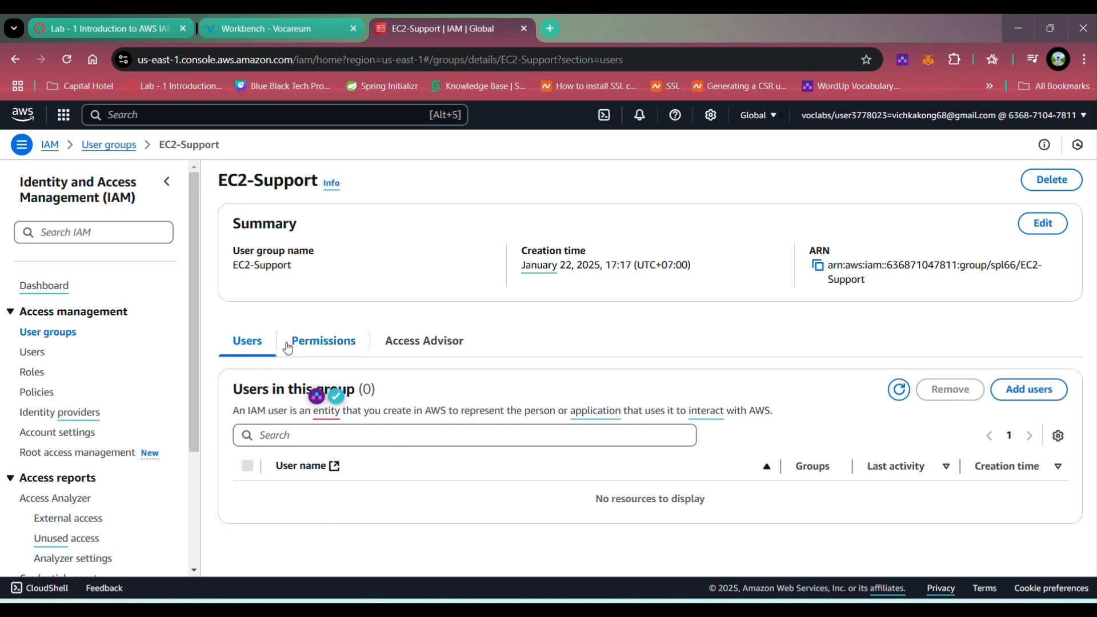
{"action": "left_click", "coordinate": [323, 342]}
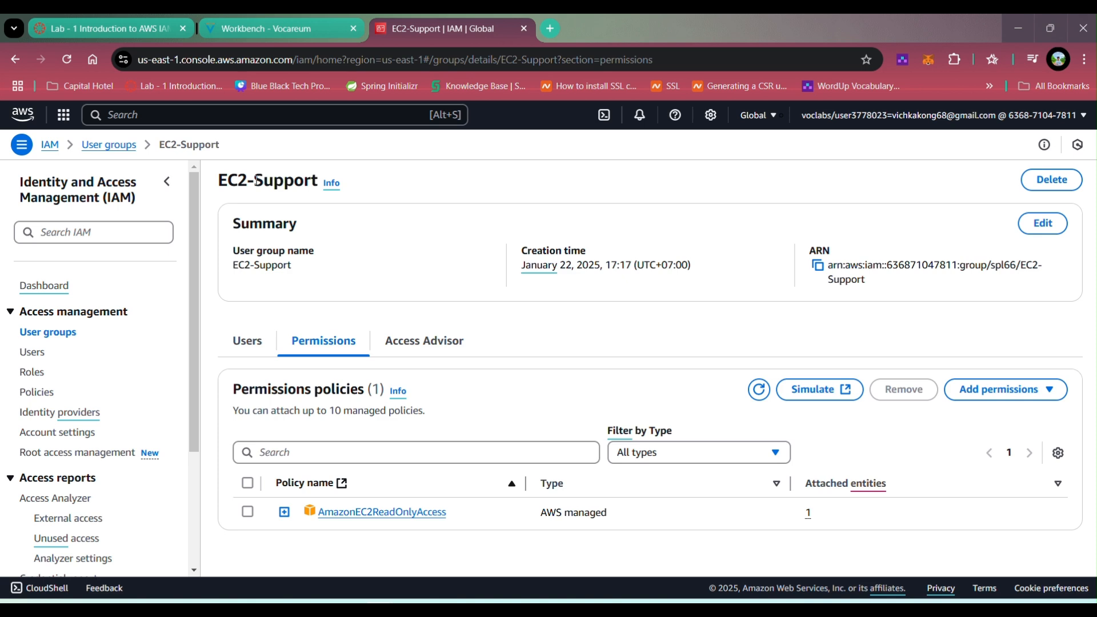
{"action": "left_click", "coordinate": [284, 511]}
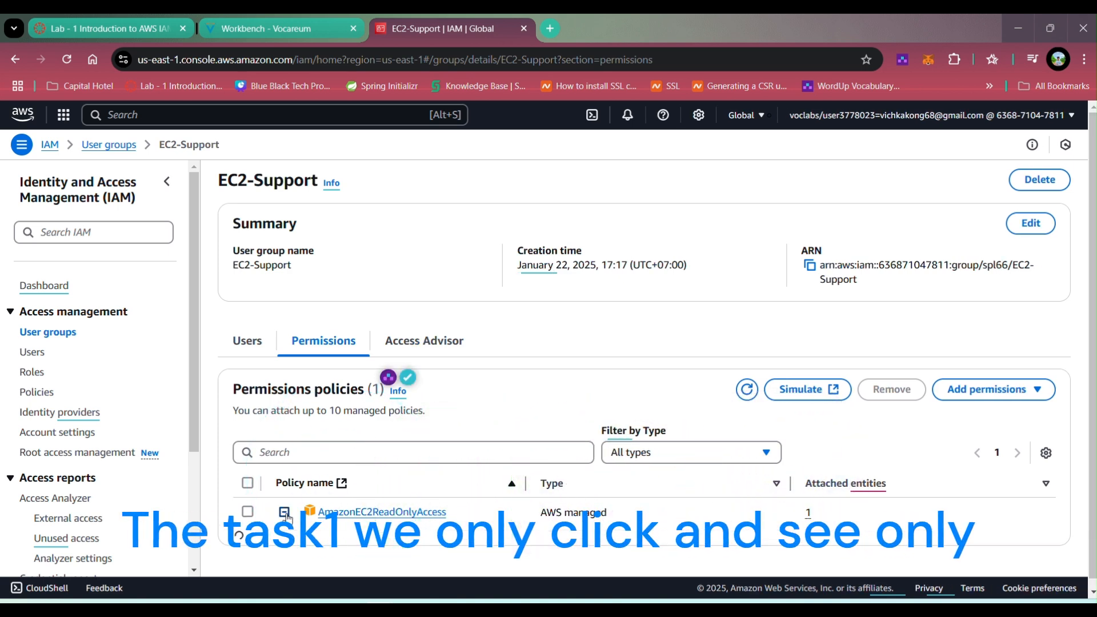
{"action": "scroll", "coordinate": [376, 492], "scroll_direction": "down", "scroll_amount": 10}
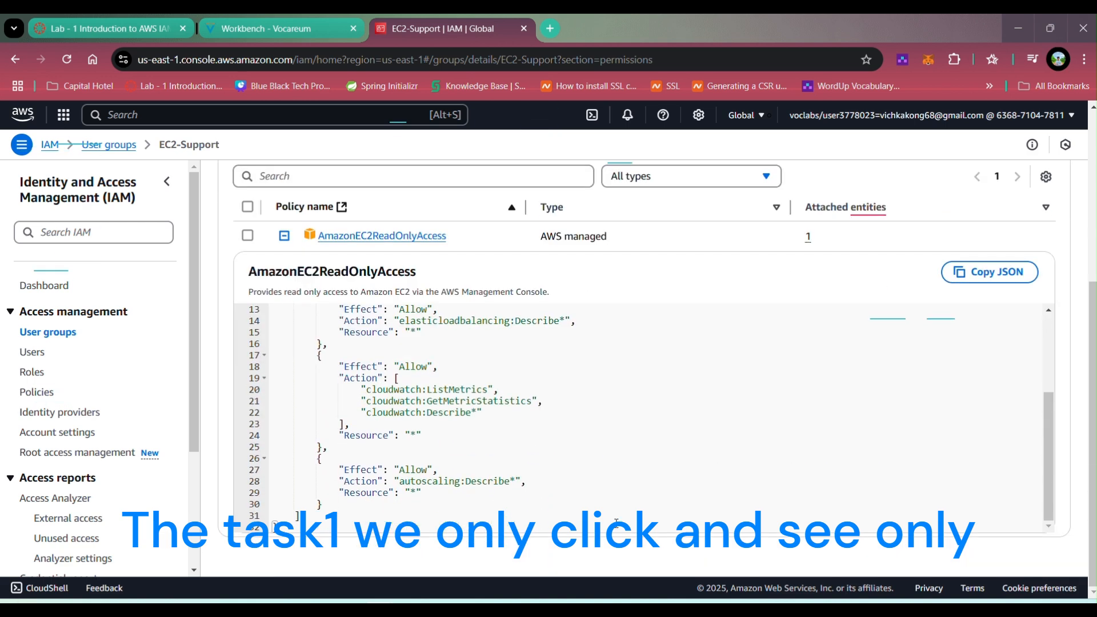
{"action": "scroll", "coordinate": [870, 363], "scroll_direction": "up", "scroll_amount": 2}
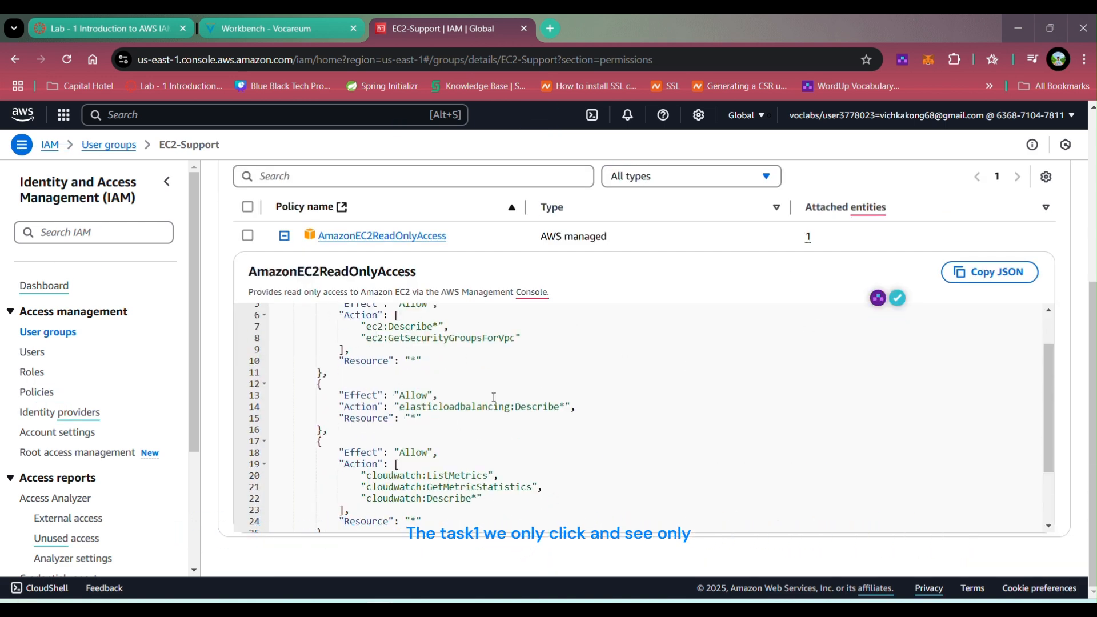
{"action": "scroll", "coordinate": [486, 520], "scroll_direction": "down", "scroll_amount": 2}
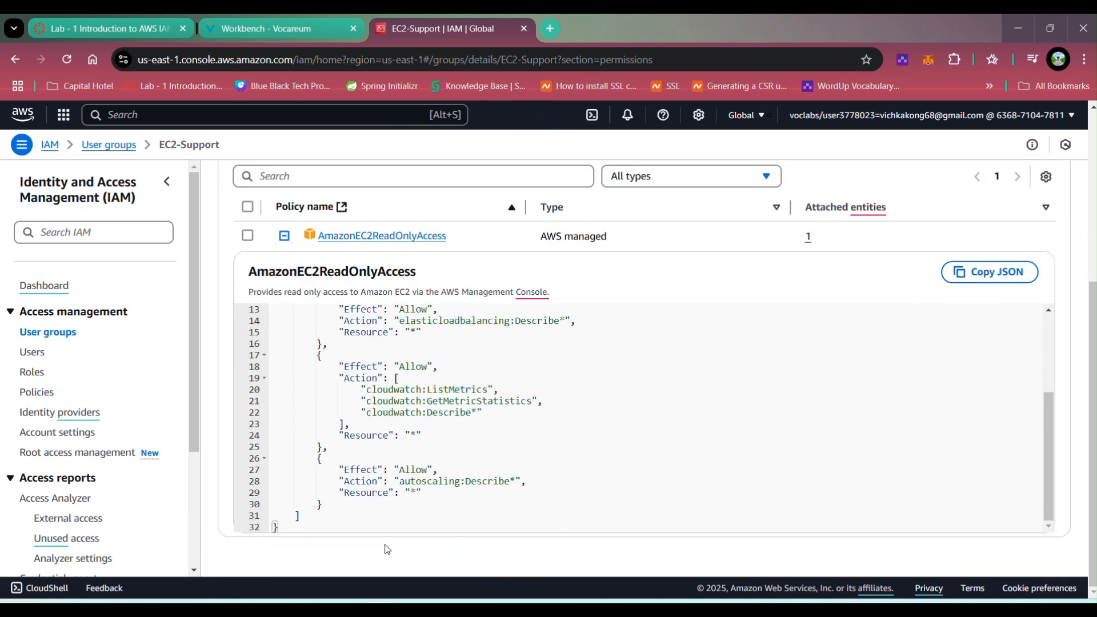
{"action": "scroll", "coordinate": [343, 451], "scroll_direction": "up", "scroll_amount": 4}
{"action": "left_click", "coordinate": [284, 308]}
- Open the EC2-Admin group's permissions and examine the contents of its inline policy EC2-Admin-Policy
{"action": "scroll", "coordinate": [334, 362], "scroll_direction": "up", "scroll_amount": 5}
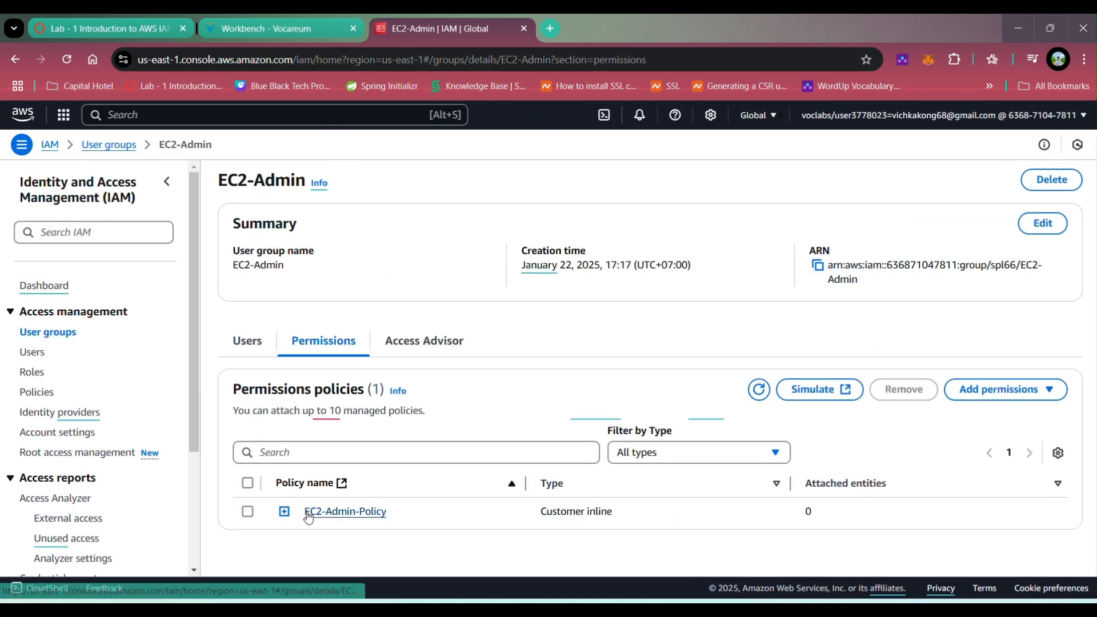
{"action": "left_click", "coordinate": [284, 512]}
{"action": "scroll", "coordinate": [389, 523], "scroll_direction": "down", "scroll_amount": 3}
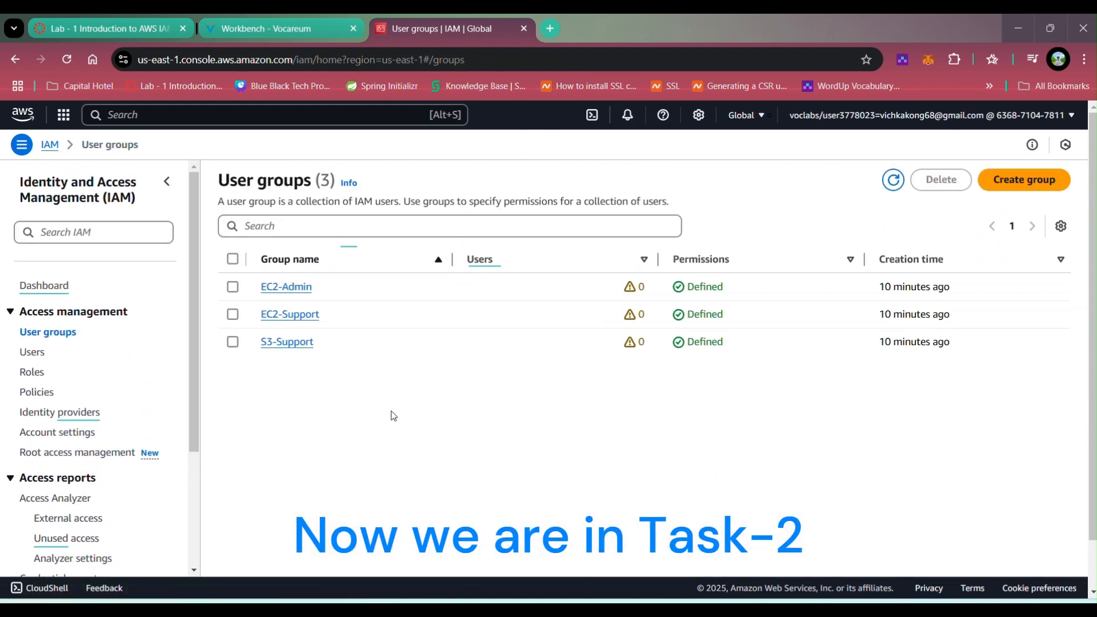
- Open the S3-Support user group and add user-1 to it
{"action": "left_click", "coordinate": [284, 345]}
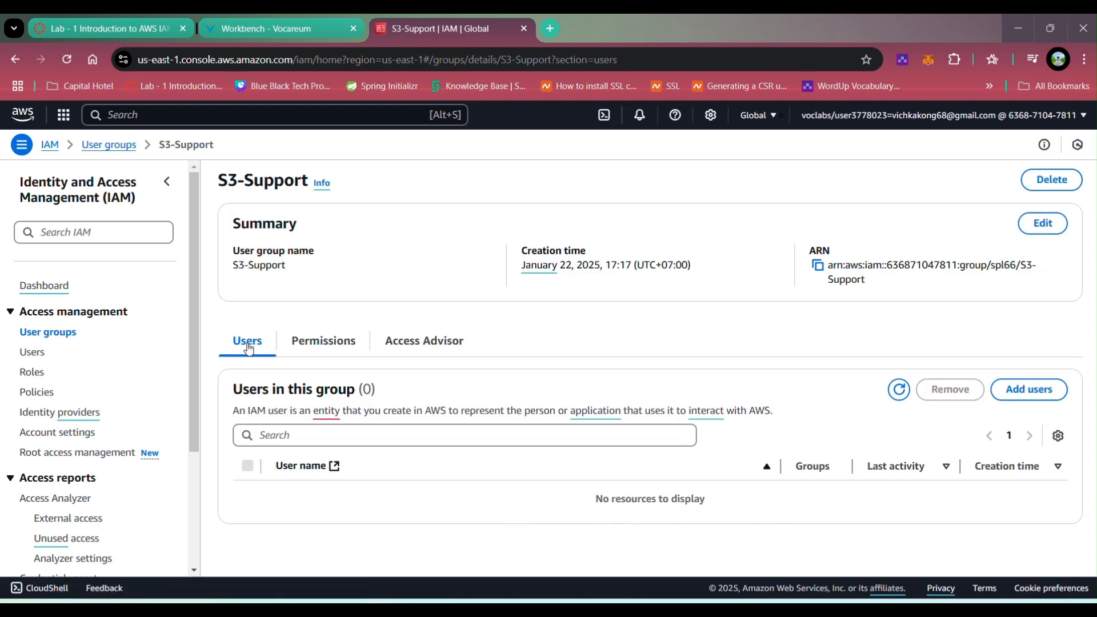
{"action": "left_click", "coordinate": [1029, 391]}
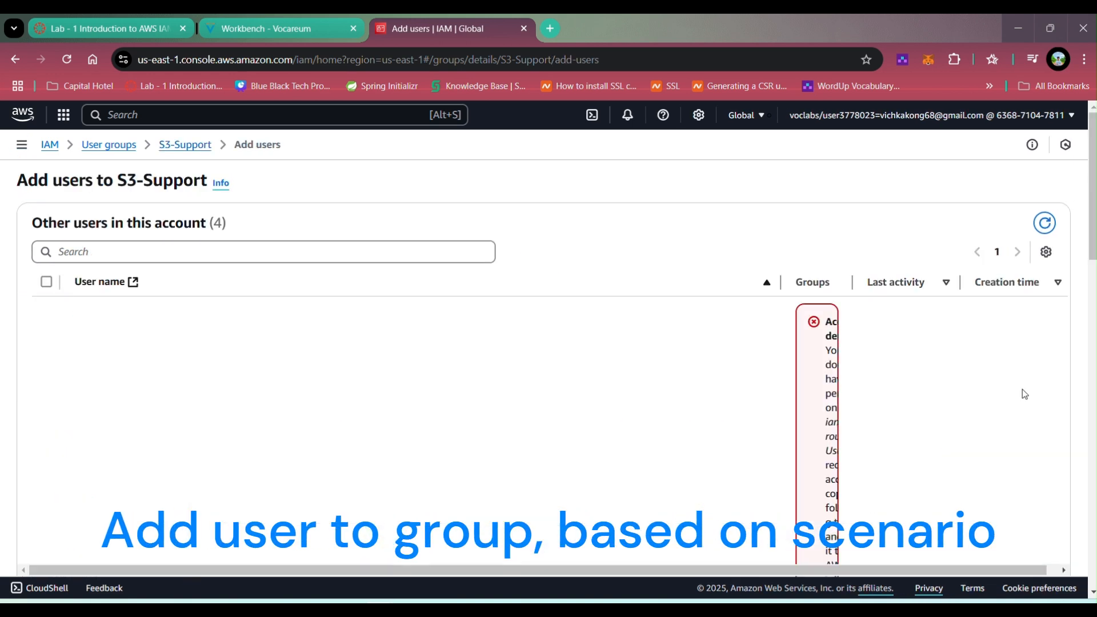
{"action": "scroll", "coordinate": [204, 314], "scroll_direction": "down", "scroll_amount": 5}
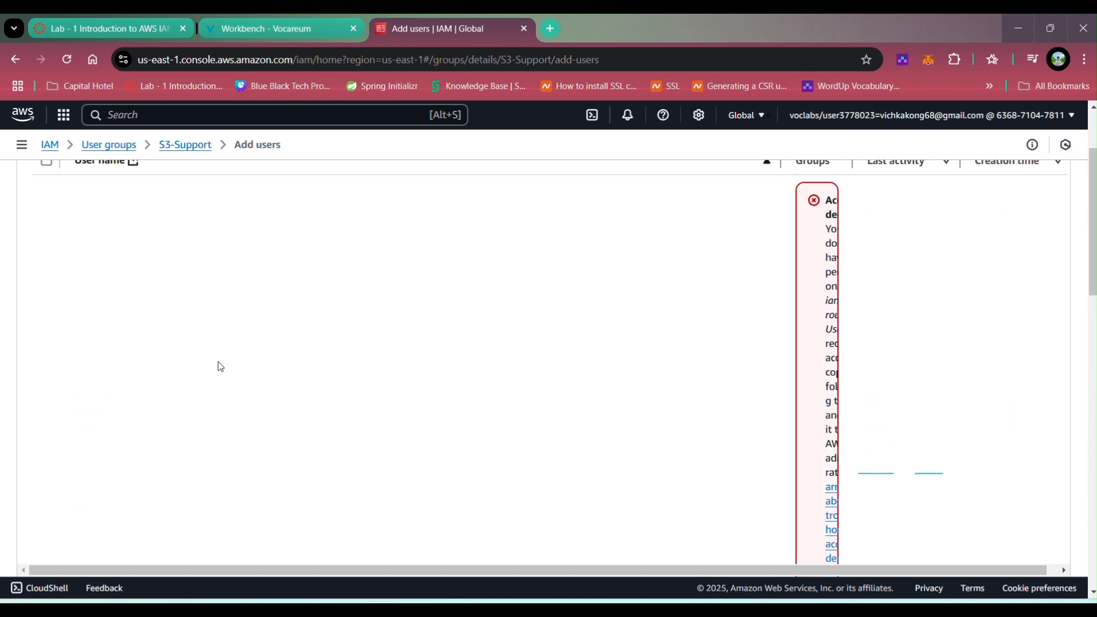
{"action": "scroll", "coordinate": [225, 375], "scroll_direction": "down", "scroll_amount": 5}
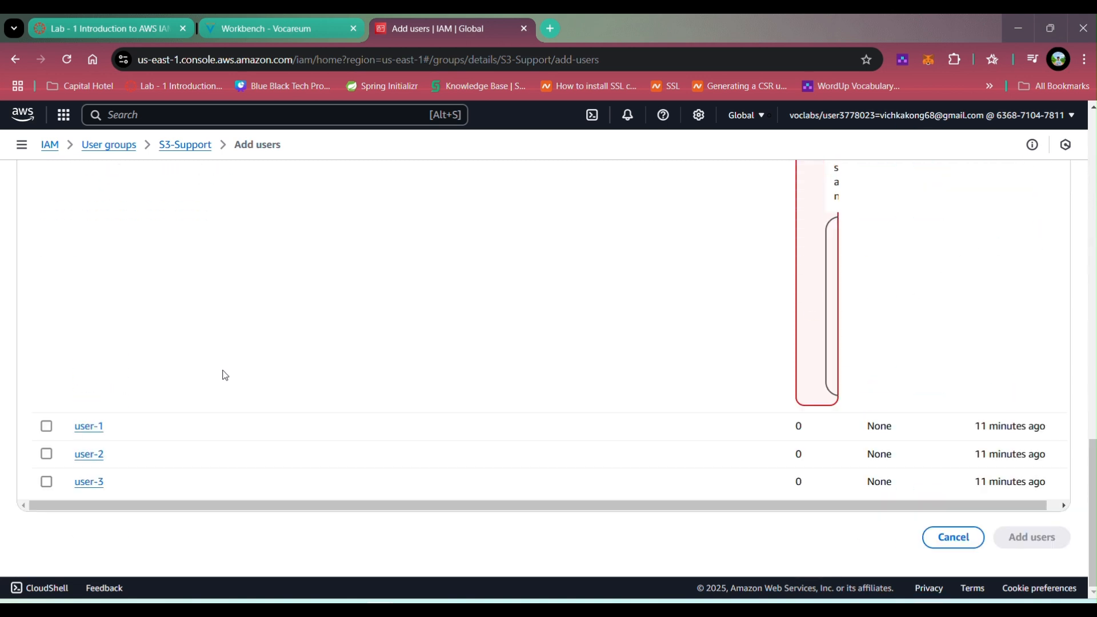
{"action": "left_click", "coordinate": [47, 426]}
{"action": "left_click", "coordinate": [1022, 537]}
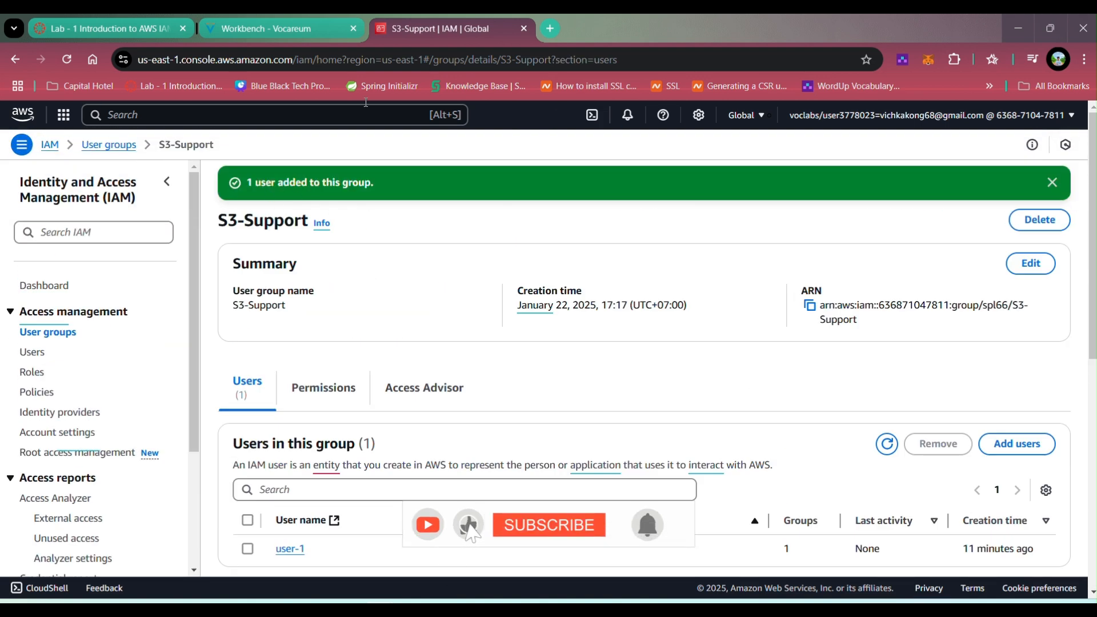
- Return to the user groups list, open EC2-Support and add user-2 to it
{"action": "left_click", "coordinate": [51, 333]}
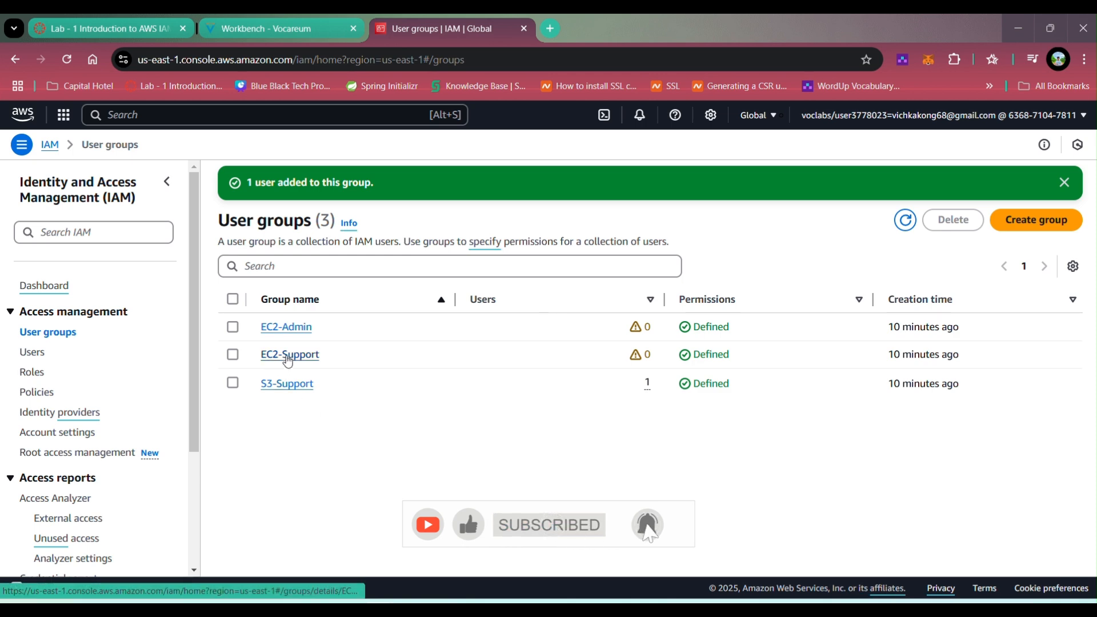
{"action": "left_click", "coordinate": [288, 356]}
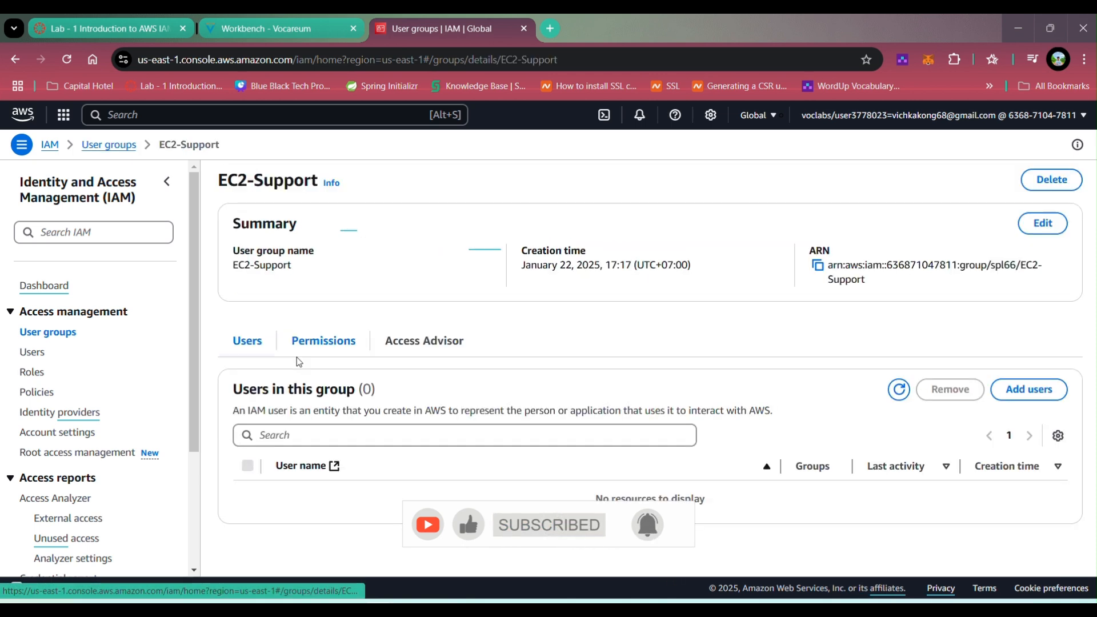
{"action": "left_click", "coordinate": [1017, 389]}
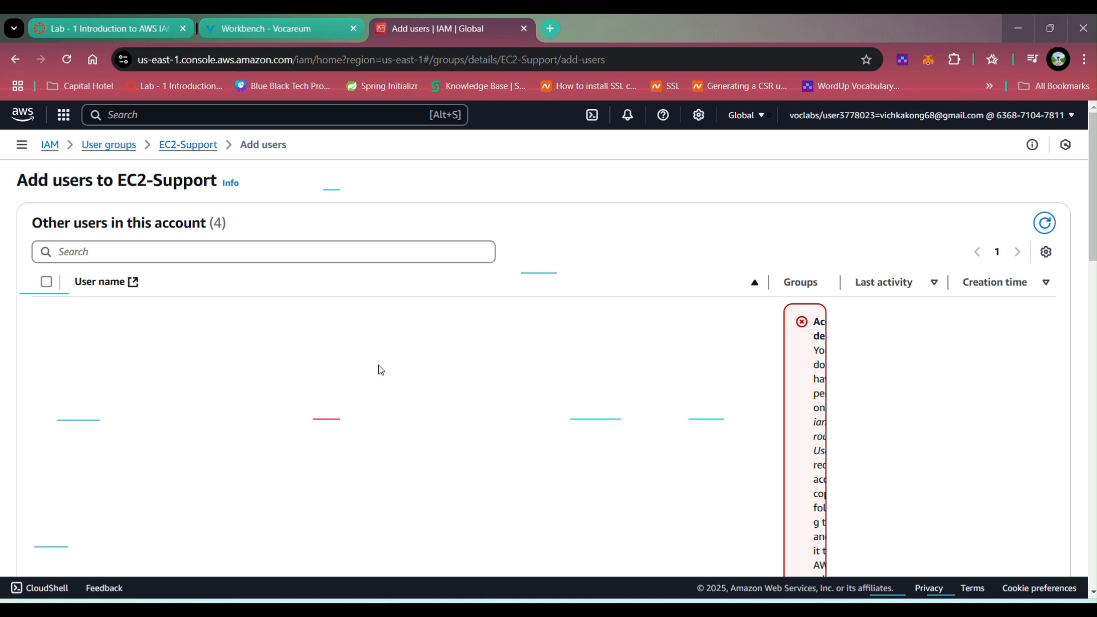
{"action": "scroll", "coordinate": [380, 370], "scroll_direction": "down", "scroll_amount": 10}
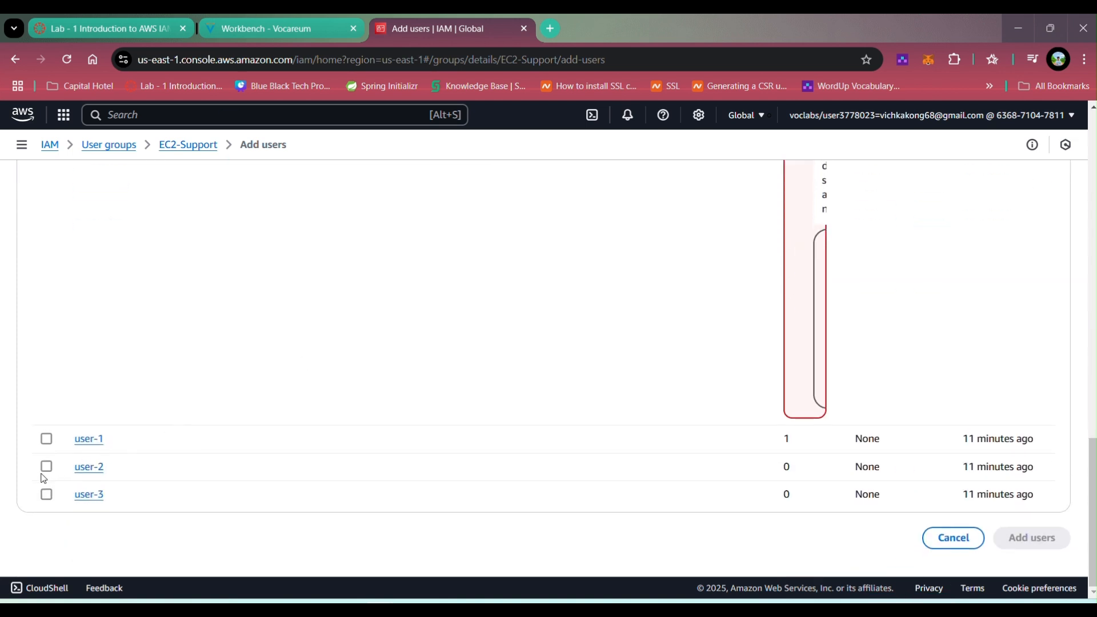
{"action": "left_click", "coordinate": [46, 467]}
{"action": "left_click", "coordinate": [1010, 540]}
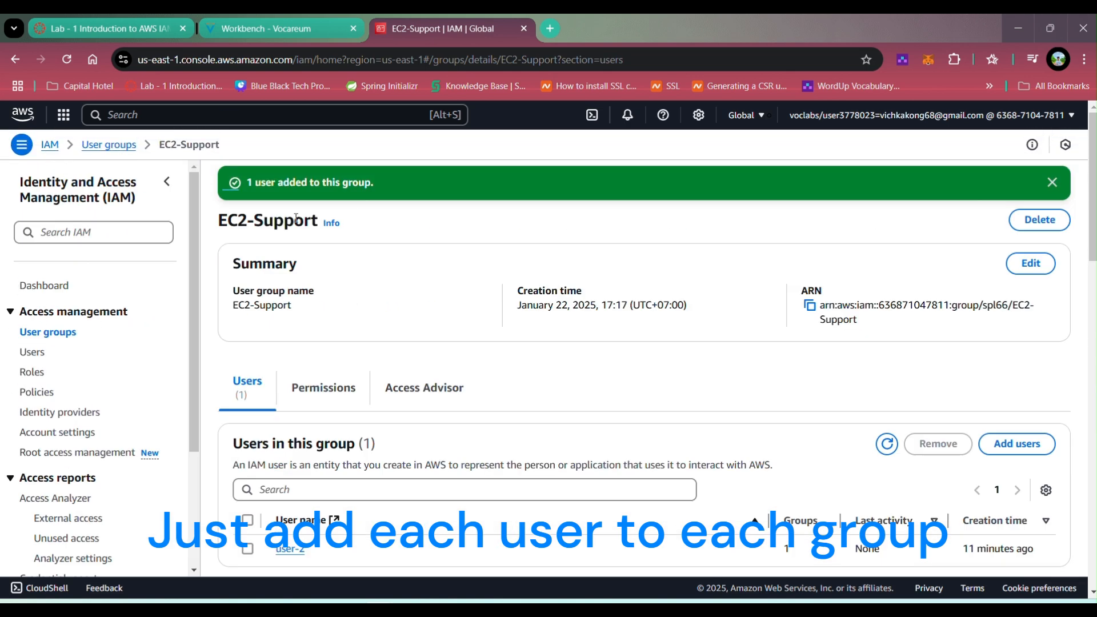
- Go back to the user groups, open EC2-Admin and add user-3 to it
{"action": "left_click", "coordinate": [56, 336]}
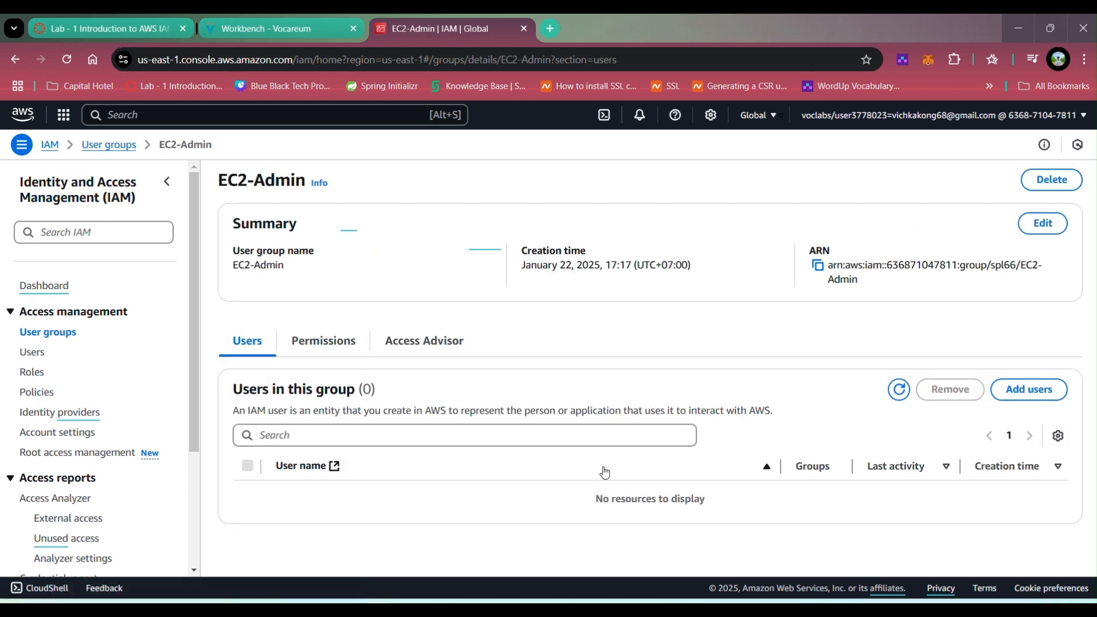
{"action": "left_click", "coordinate": [1029, 390]}
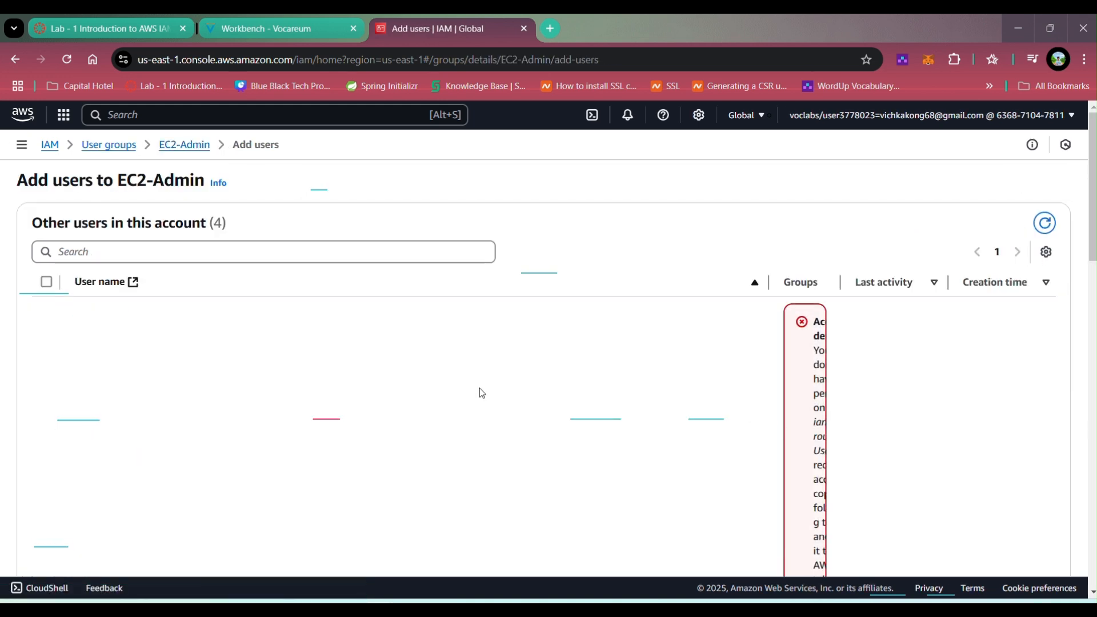
{"action": "scroll", "coordinate": [475, 390], "scroll_direction": "down", "scroll_amount": 5}
{"action": "scroll", "coordinate": [457, 402], "scroll_direction": "down", "scroll_amount": 10}
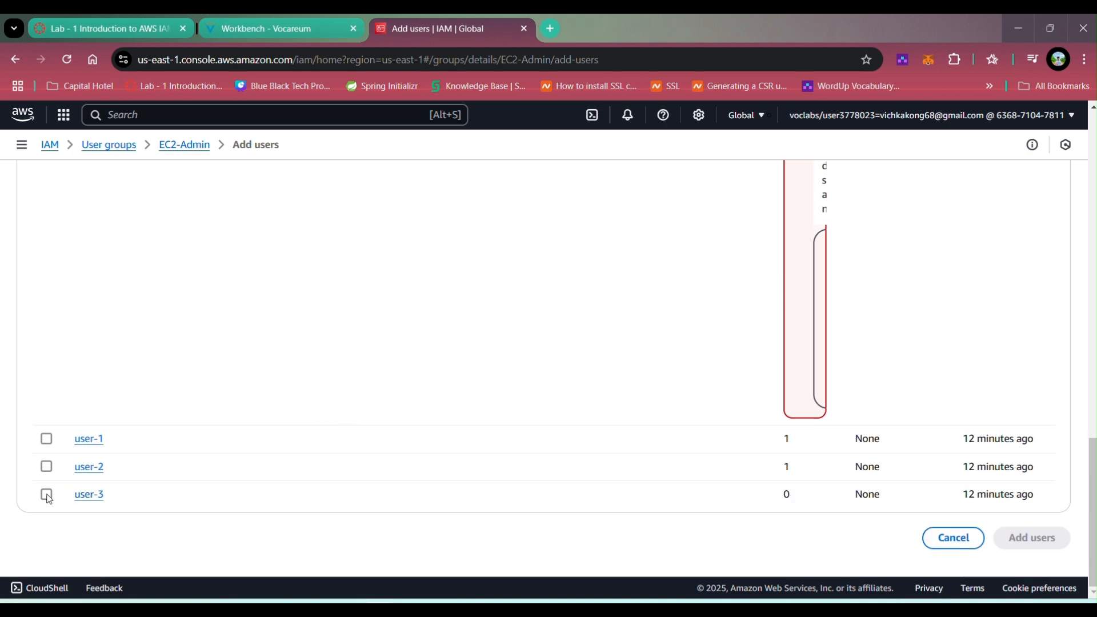
{"action": "left_click", "coordinate": [47, 495]}
{"action": "left_click", "coordinate": [1031, 538]}
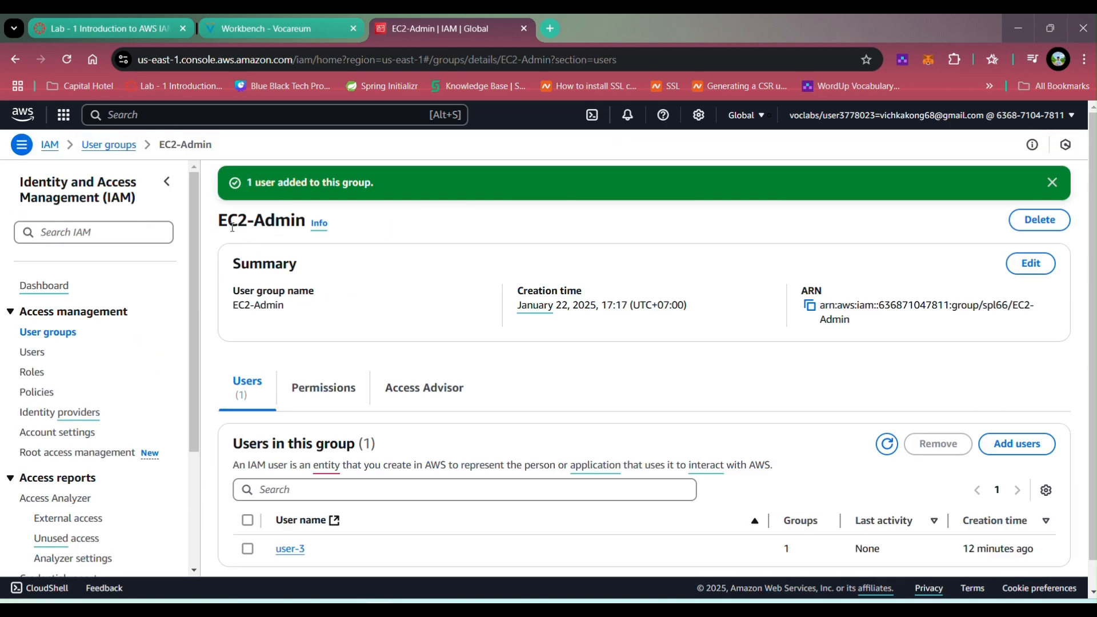
- Check the user membership of the EC2-Admin, EC2-Support and S3-Support groups, then return to the IAM dashboard
{"action": "left_click", "coordinate": [70, 337]}
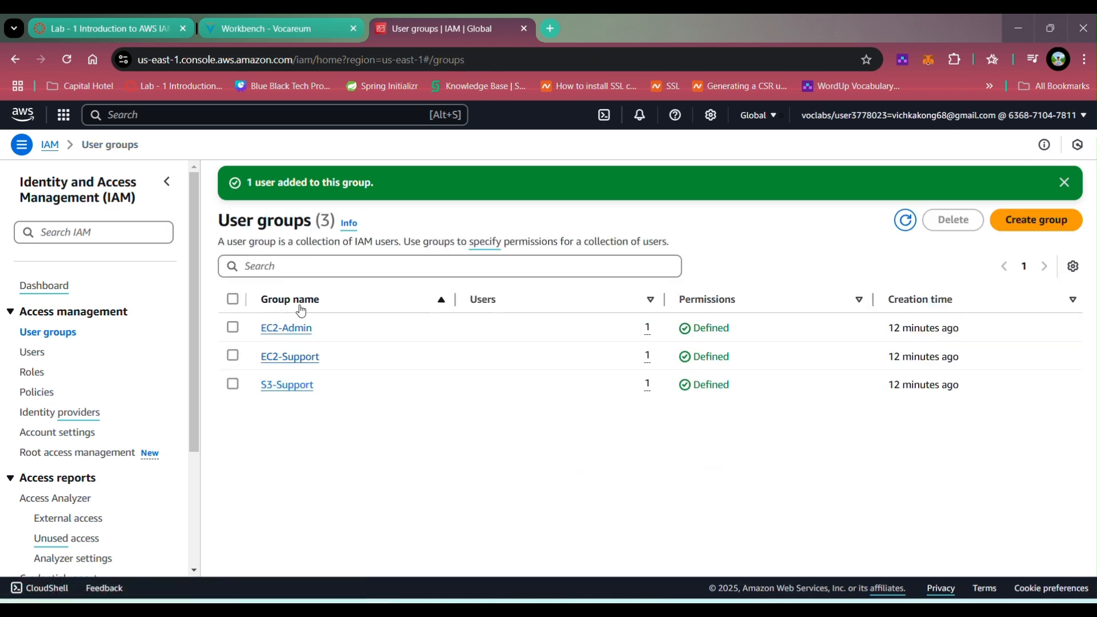
{"action": "left_click", "coordinate": [292, 328]}
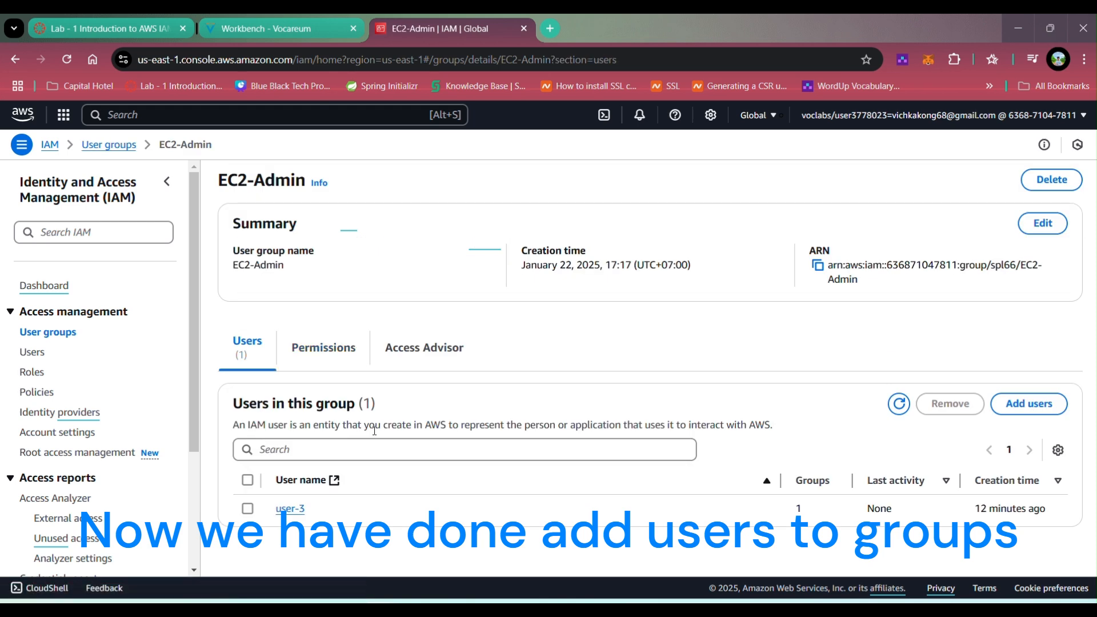
{"action": "left_click", "coordinate": [58, 336]}
{"action": "left_click", "coordinate": [292, 318]}
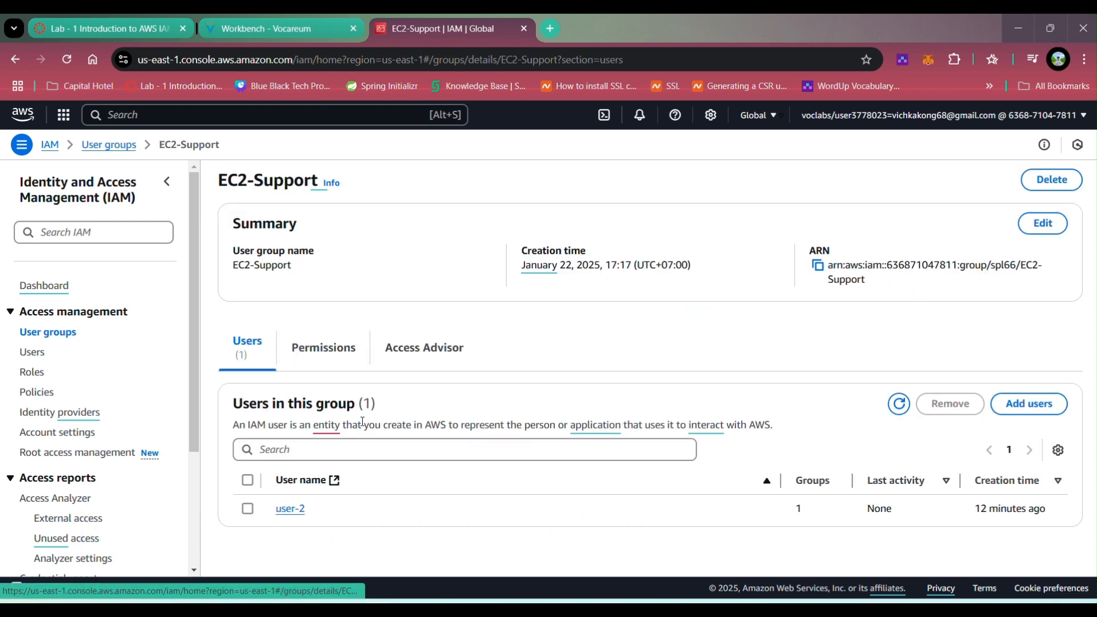
{"action": "left_click", "coordinate": [57, 337]}
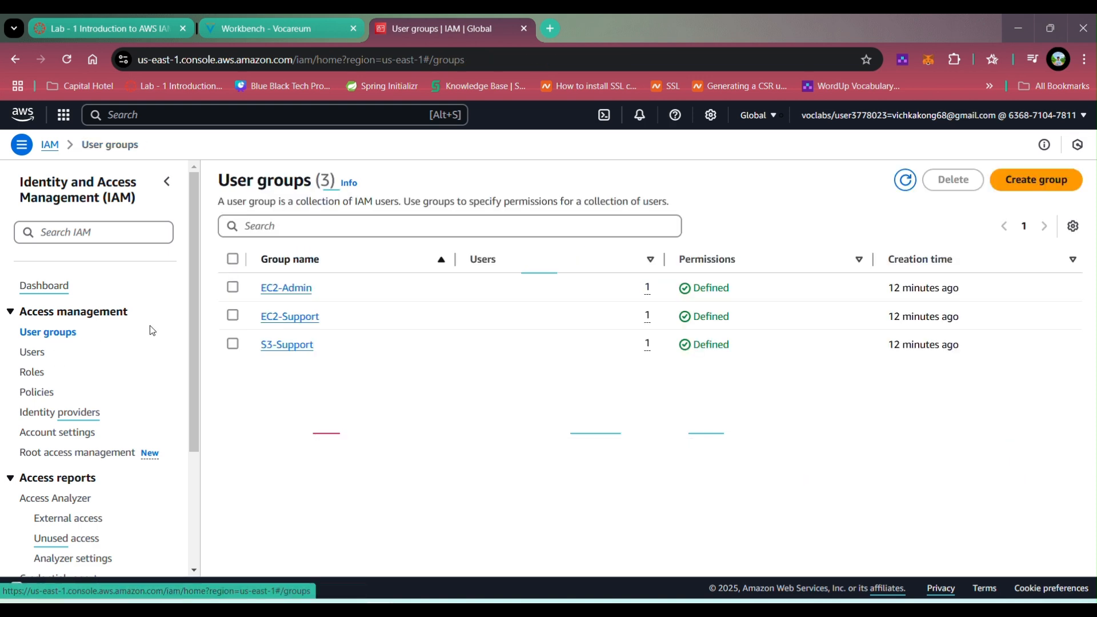
{"action": "left_click", "coordinate": [291, 345]}
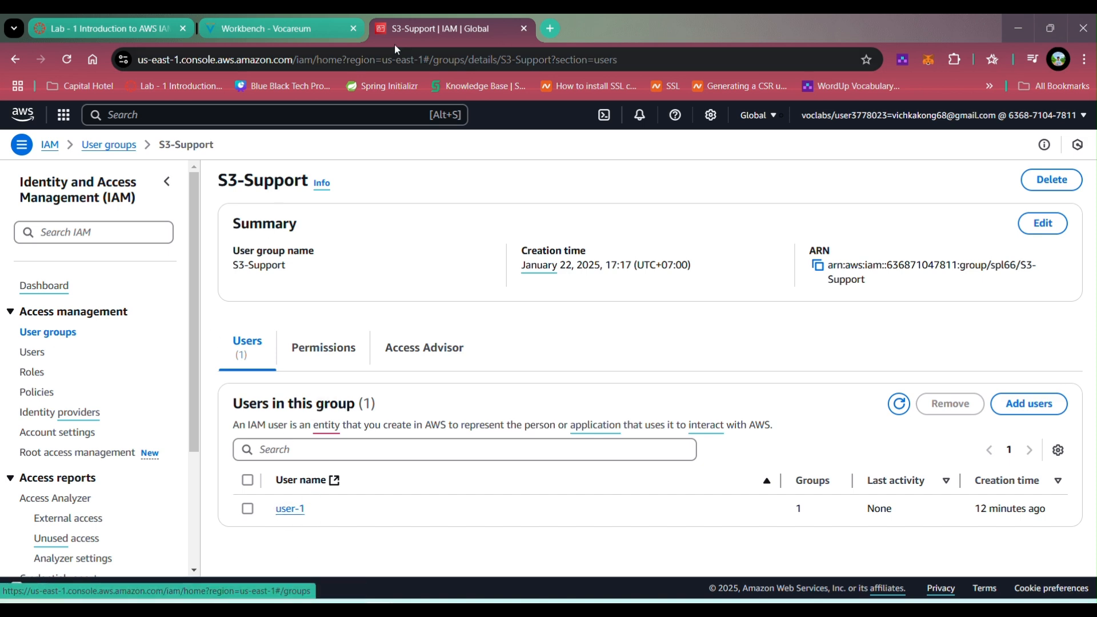
{"action": "left_click", "coordinate": [57, 289]}
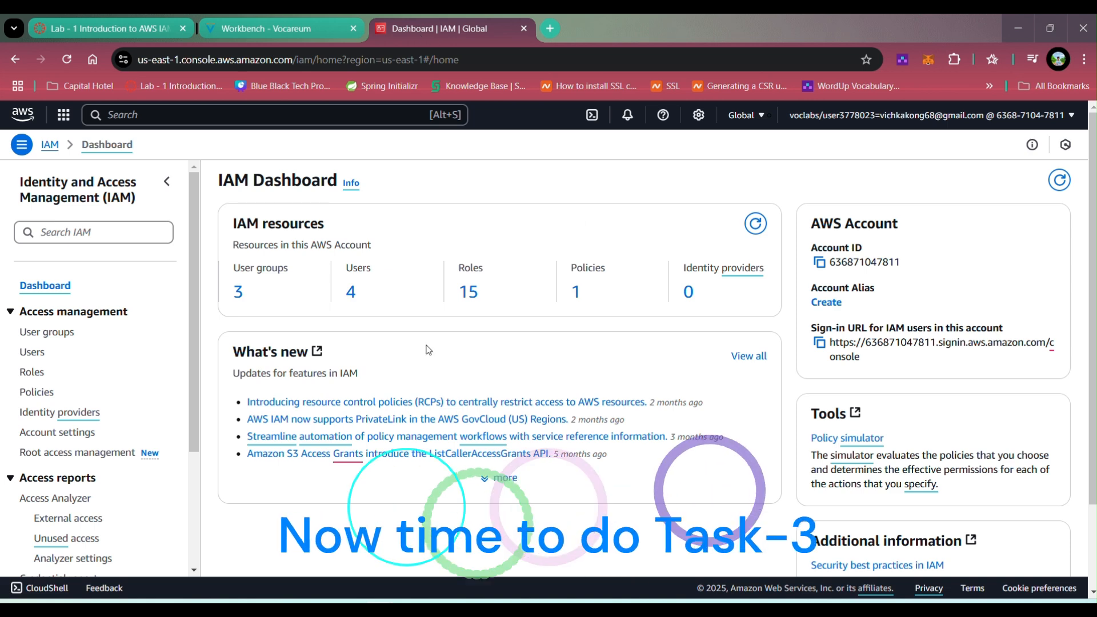
- Copy the first console sign-in link from Notepad, load it in a new Incognito window and dismiss the sign-in notice
{"action": "left_click", "coordinate": [1084, 59]}
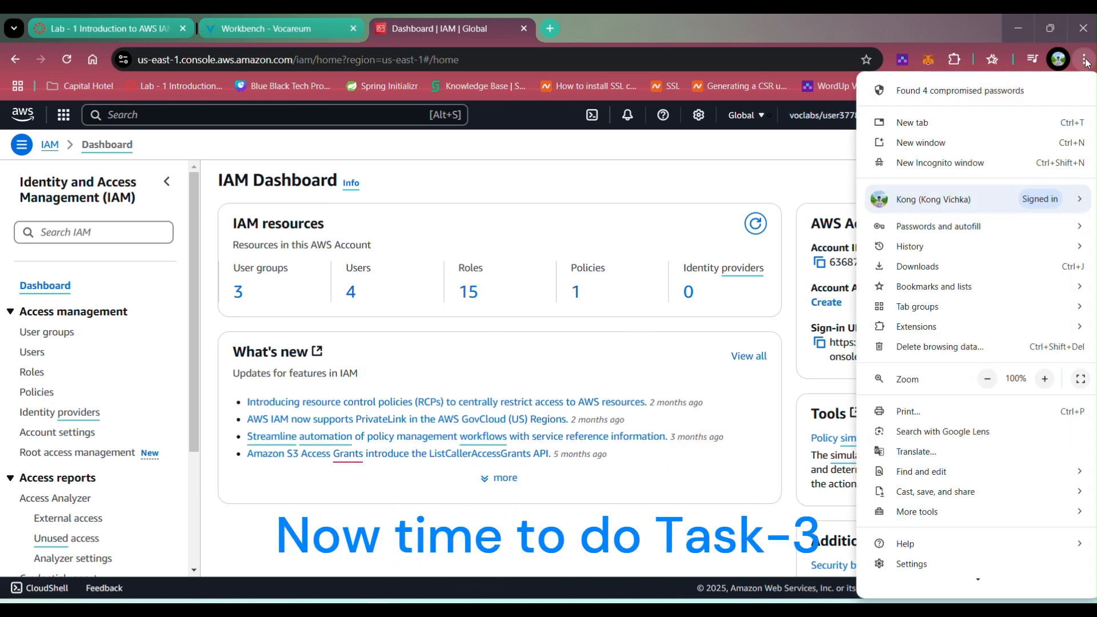
{"action": "left_click", "coordinate": [940, 164]}
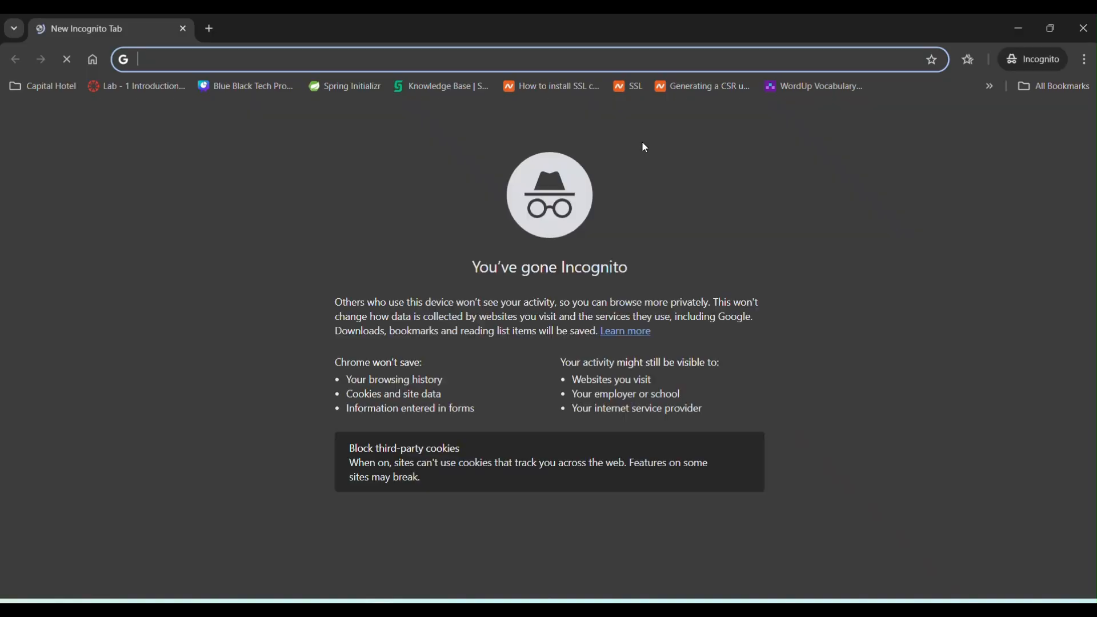
{"action": "left_click", "coordinate": [451, 606]}
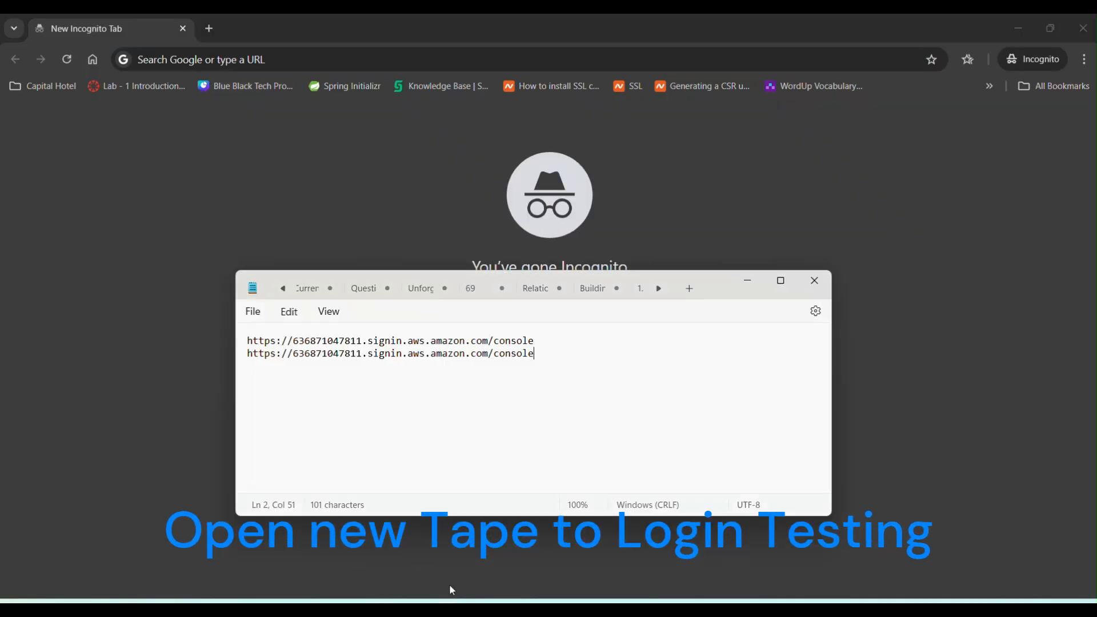
{"action": "left_click_drag", "start_coordinate": [559, 340], "coordinate": [256, 345]}
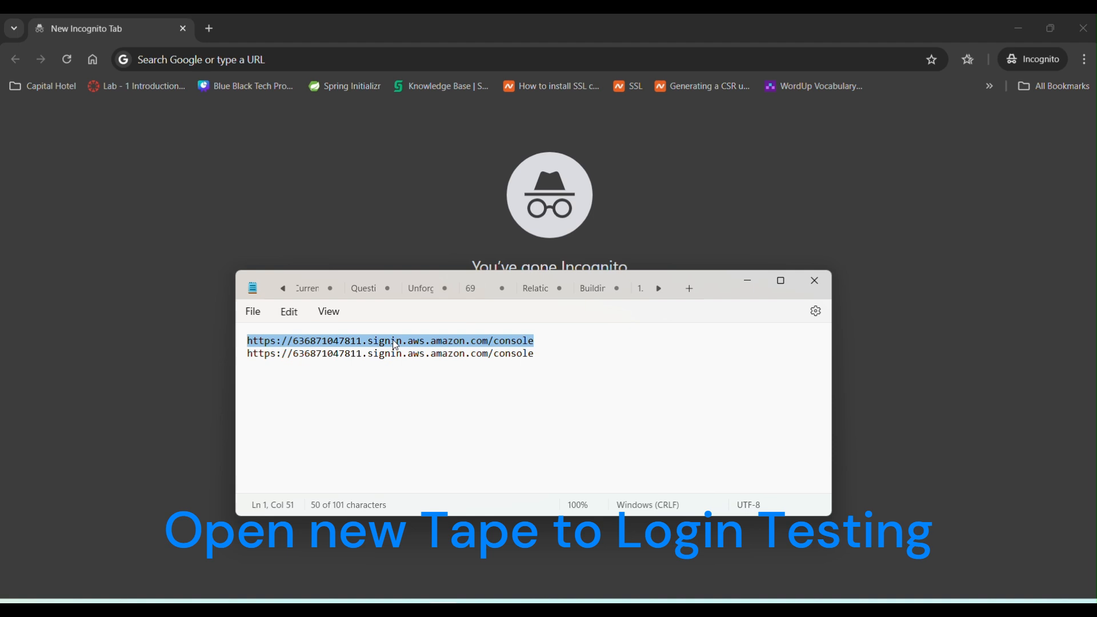
{"action": "key", "text": "ctrl+c"}
{"action": "left_click", "coordinate": [275, 59]}
{"action": "key", "text": "ctrl+v"}
{"action": "key", "text": "Return"}
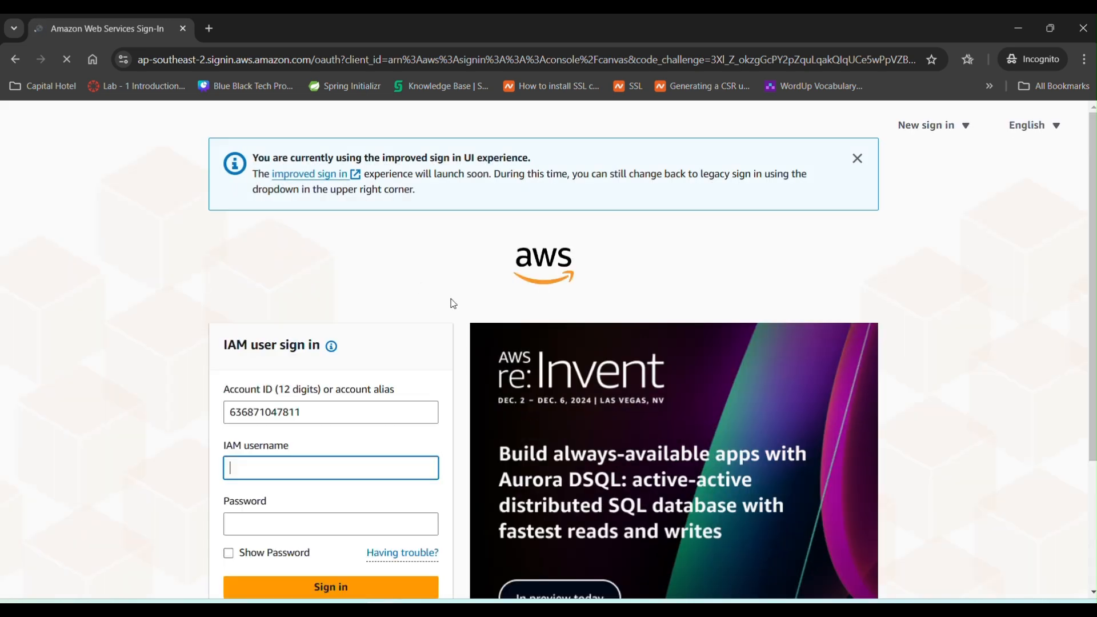
{"action": "left_click", "coordinate": [859, 159]}
- Look up the sign-in details in the Vocareum lab guide and enter user-1 as the IAM username on the AWS sign-in page
{"action": "left_click", "coordinate": [295, 371]}
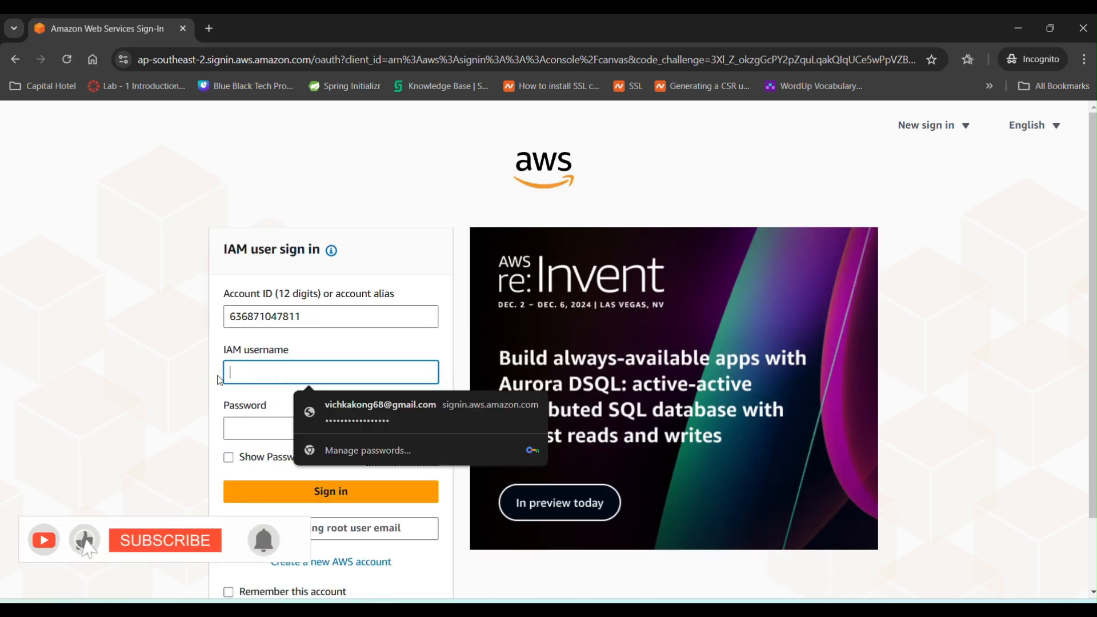
{"action": "key", "text": "alt+Tab"}
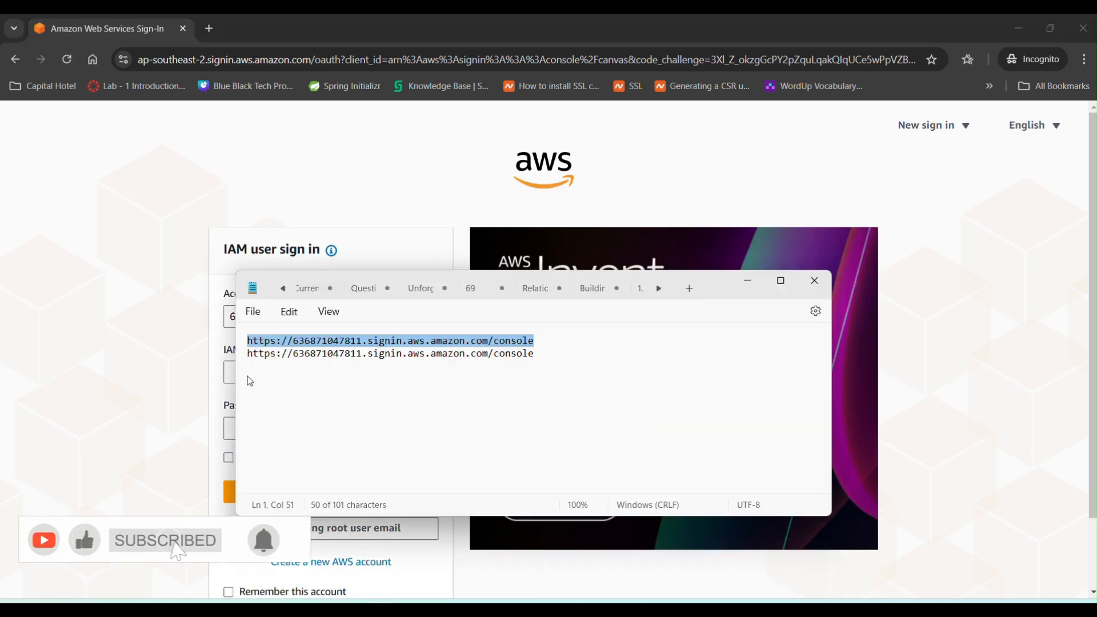
{"action": "left_click", "coordinate": [181, 360]}
{"action": "mouse_move", "coordinate": [378, 606]}
{"action": "left_click", "coordinate": [377, 574]}
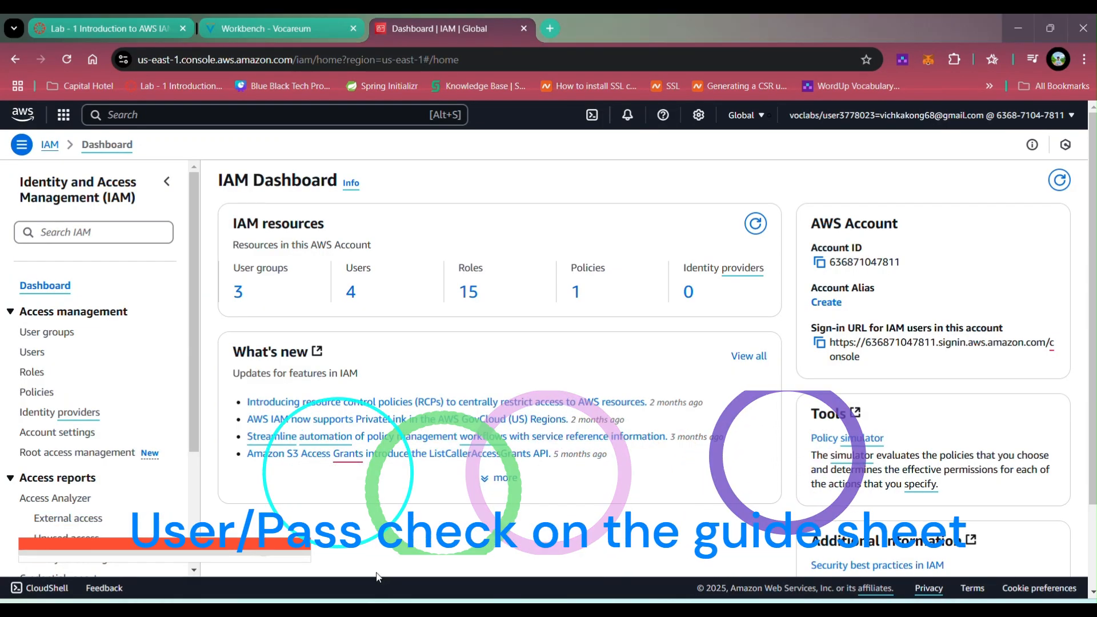
{"action": "left_click", "coordinate": [282, 29]}
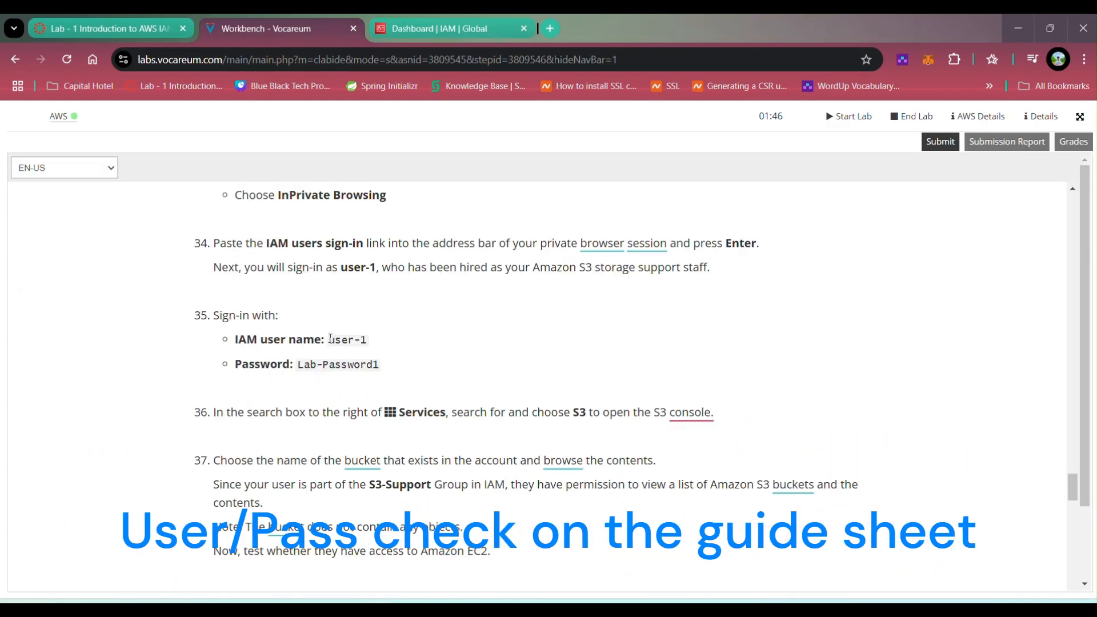
{"action": "mouse_move", "coordinate": [378, 607]}
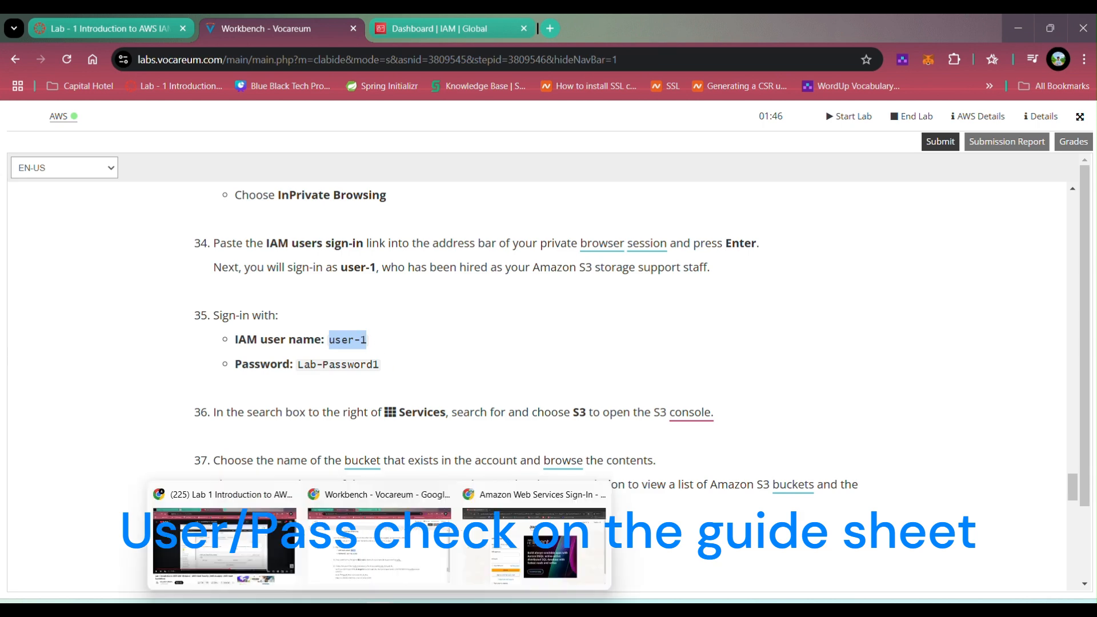
{"action": "left_click", "coordinate": [479, 532]}
{"action": "left_click", "coordinate": [271, 381]}
{"action": "type", "text": "user-1"}
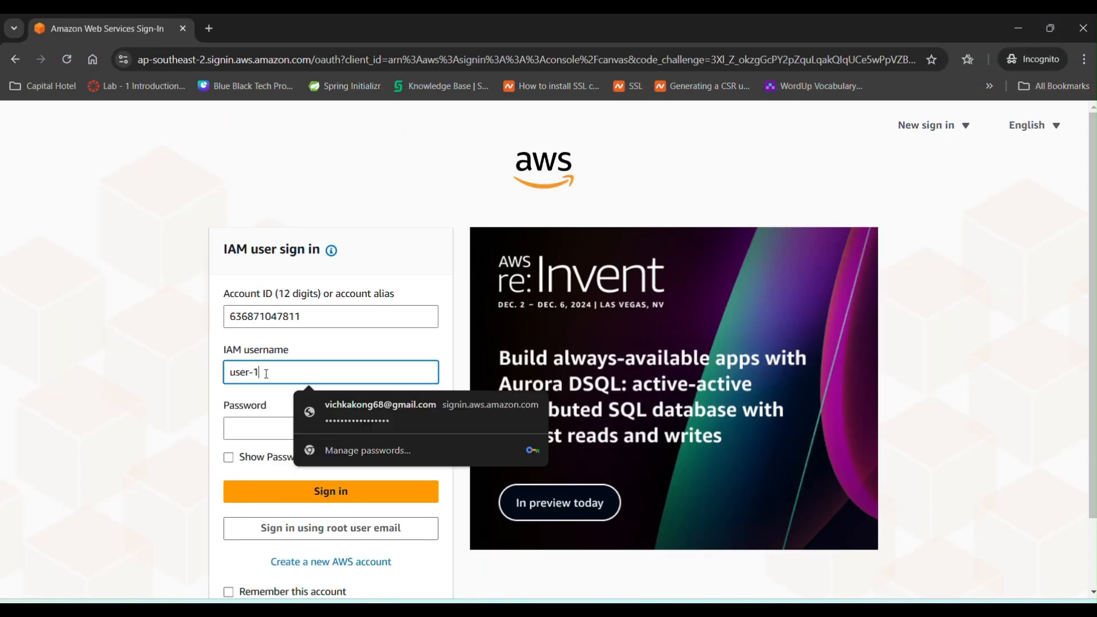
- Copy user-1's password from the lab guide into the password field of the AWS sign-in page and sign in
{"action": "key", "text": "alt+Tab"}
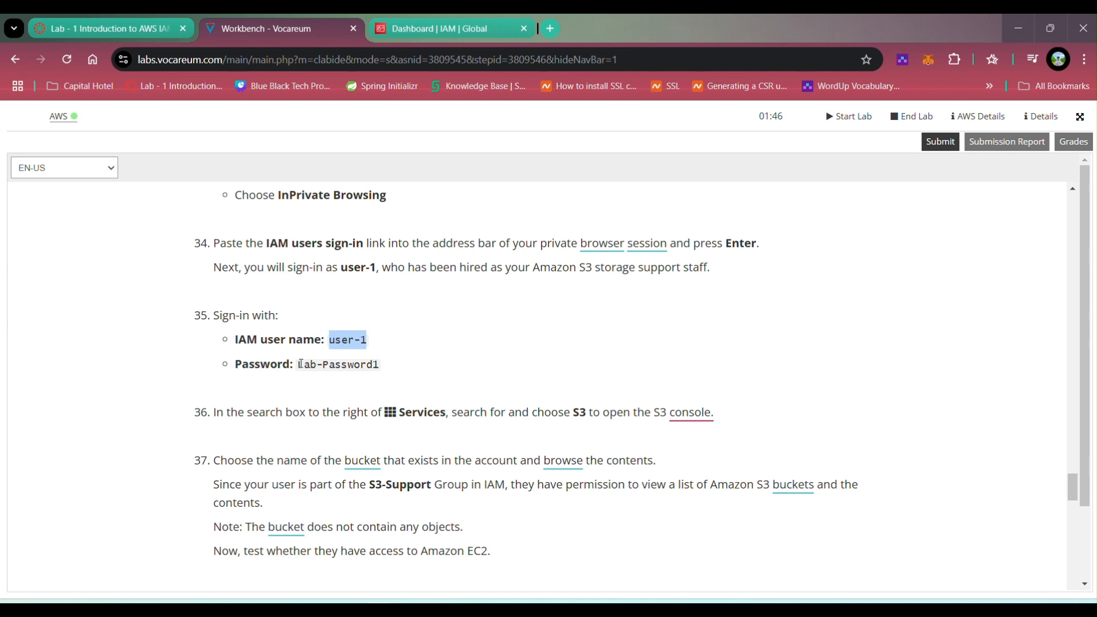
{"action": "left_click_drag", "start_coordinate": [299, 364], "coordinate": [378, 365]}
{"action": "key", "text": "ctrl+c"}
{"action": "key", "text": "alt+Tab"}
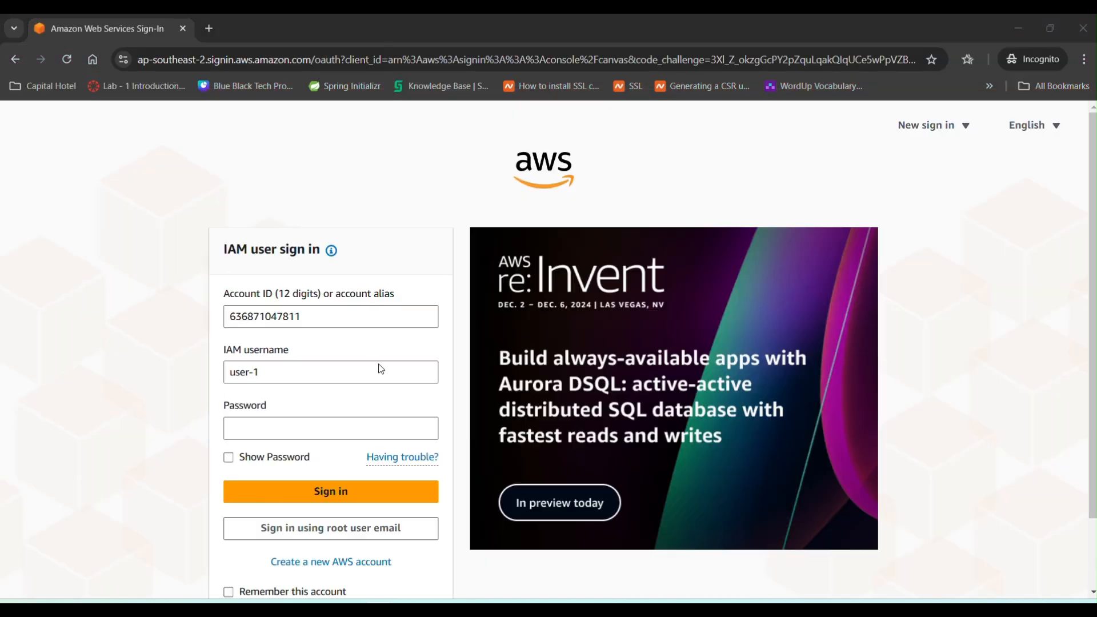
{"action": "left_click", "coordinate": [300, 427]}
{"action": "key", "text": "ctrl+v"}
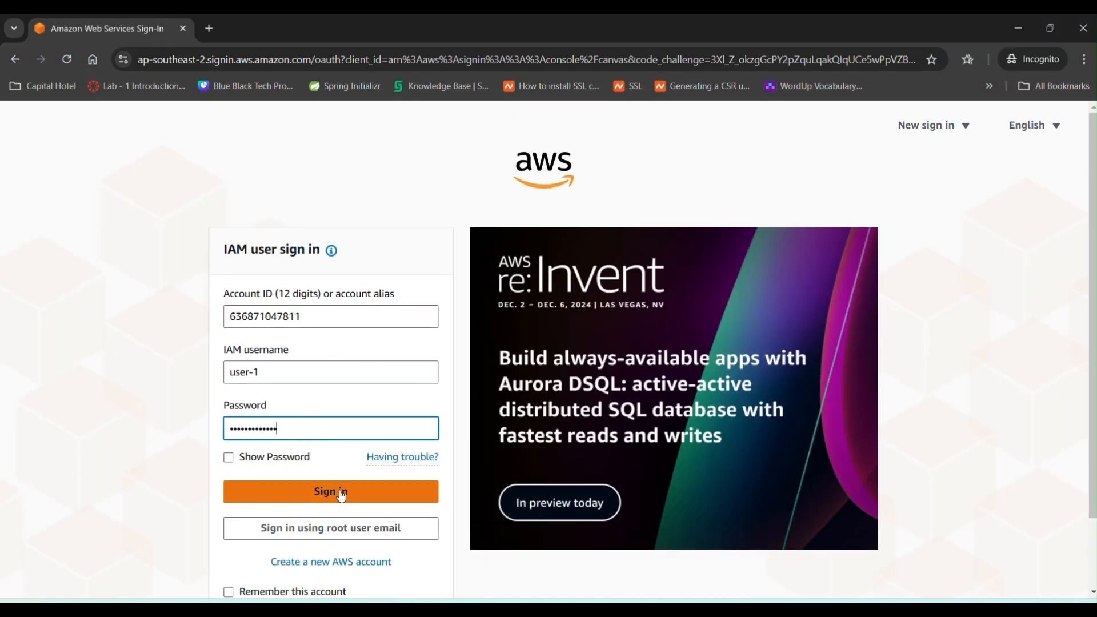
{"action": "left_click", "coordinate": [341, 492]}
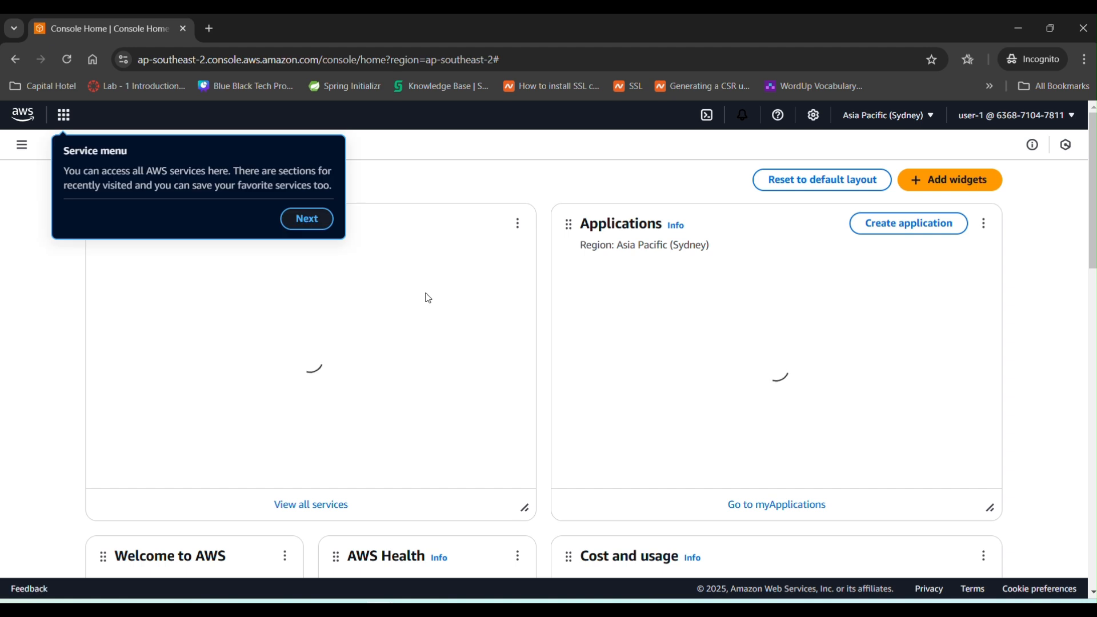
- Go through and dismiss the AWS console's introductory pop-ups, then return to user-1's Console Home window
{"action": "left_click", "coordinate": [306, 220]}
{"action": "left_click", "coordinate": [350, 216]}
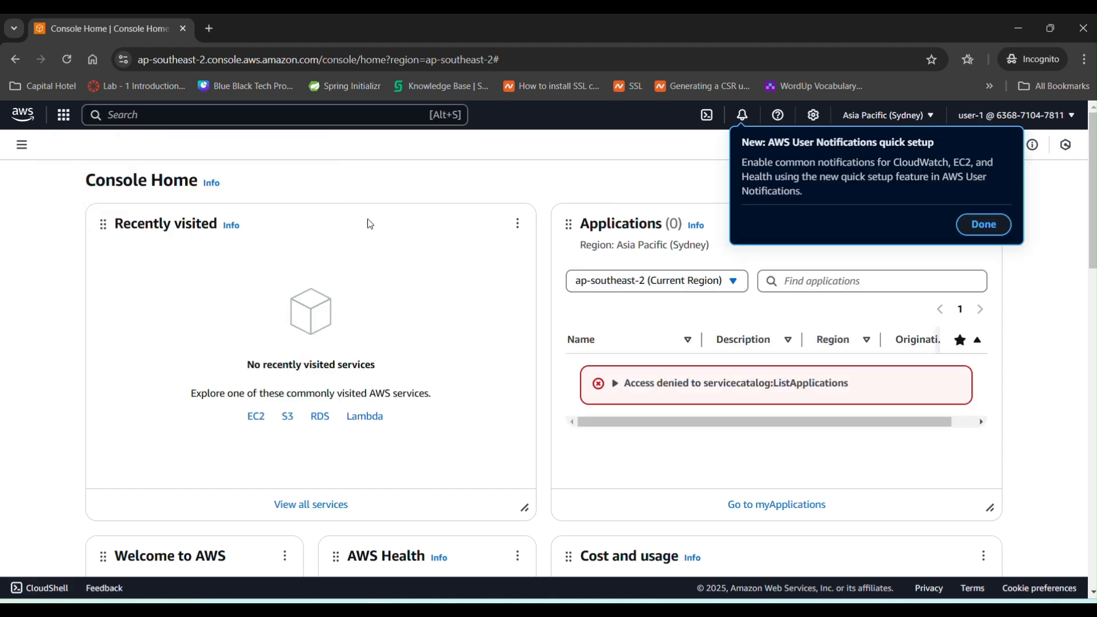
{"action": "left_click", "coordinate": [984, 224]}
{"action": "left_click", "coordinate": [1053, 260]}
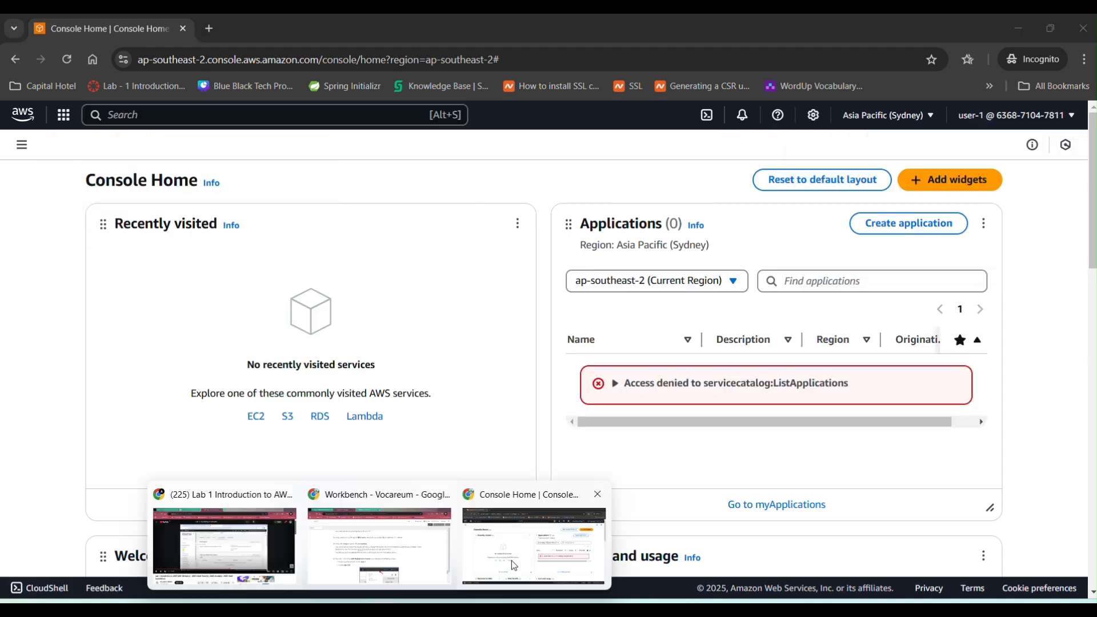
{"action": "left_click", "coordinate": [512, 560]}
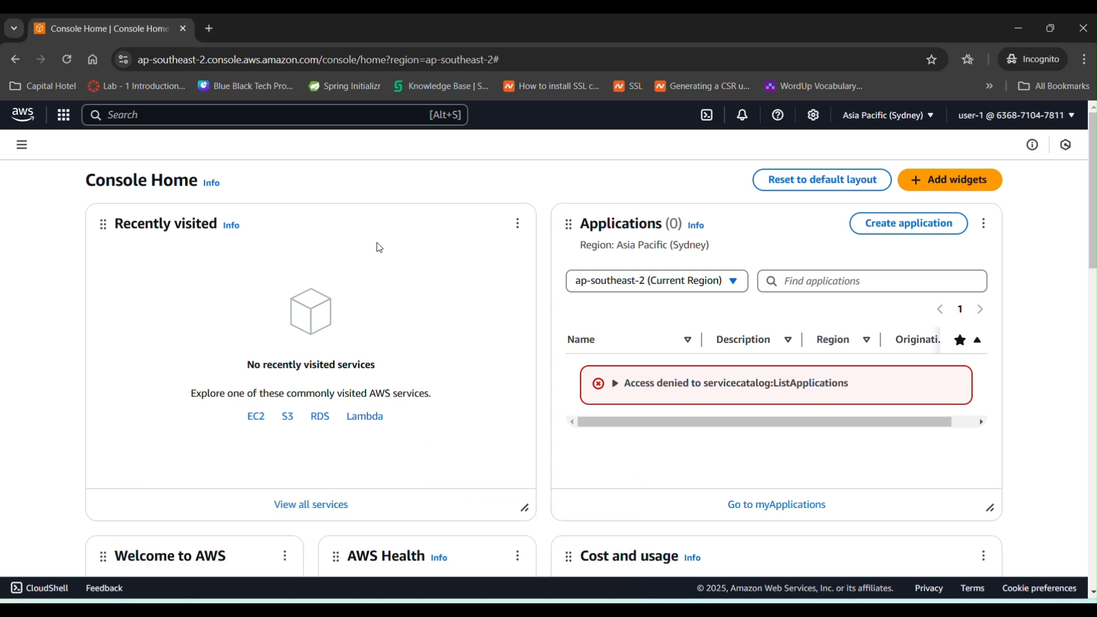
- Find the S3 service as user-1, open the samplebucket--ea9bb3c0 bucket and dismiss the multi-session support notice
{"action": "left_click", "coordinate": [163, 118]}
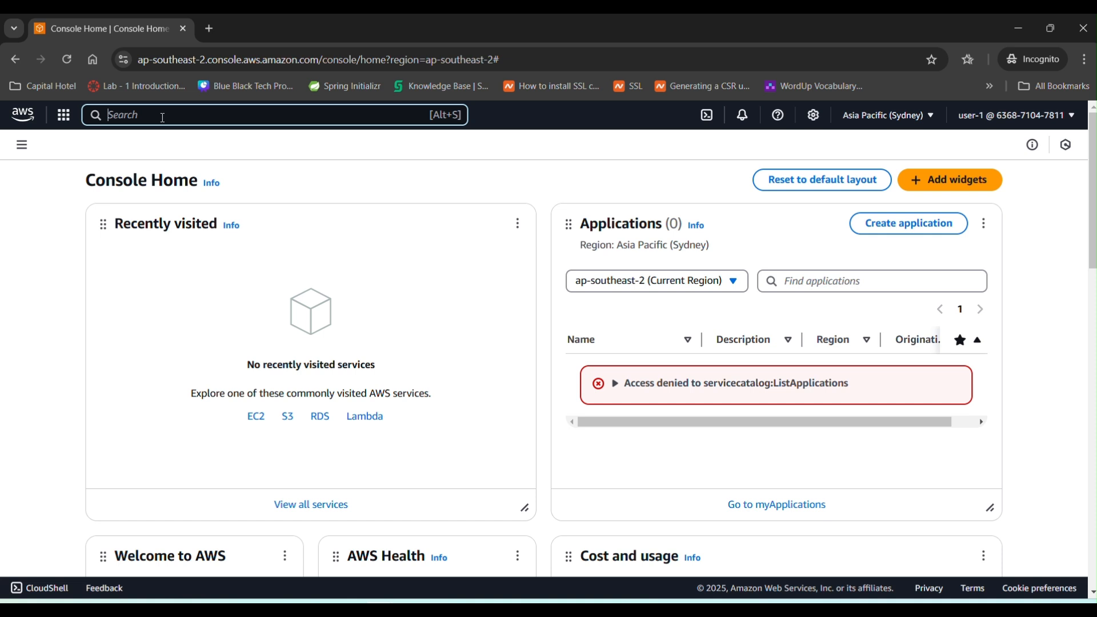
{"action": "type", "text": "s3"}
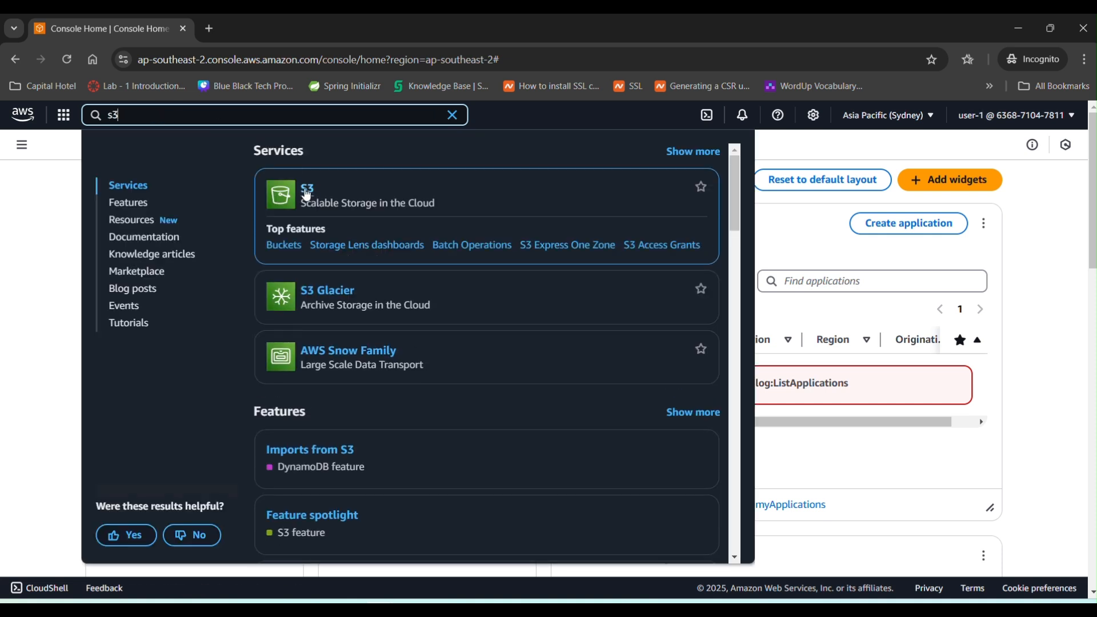
{"action": "left_click", "coordinate": [307, 195]}
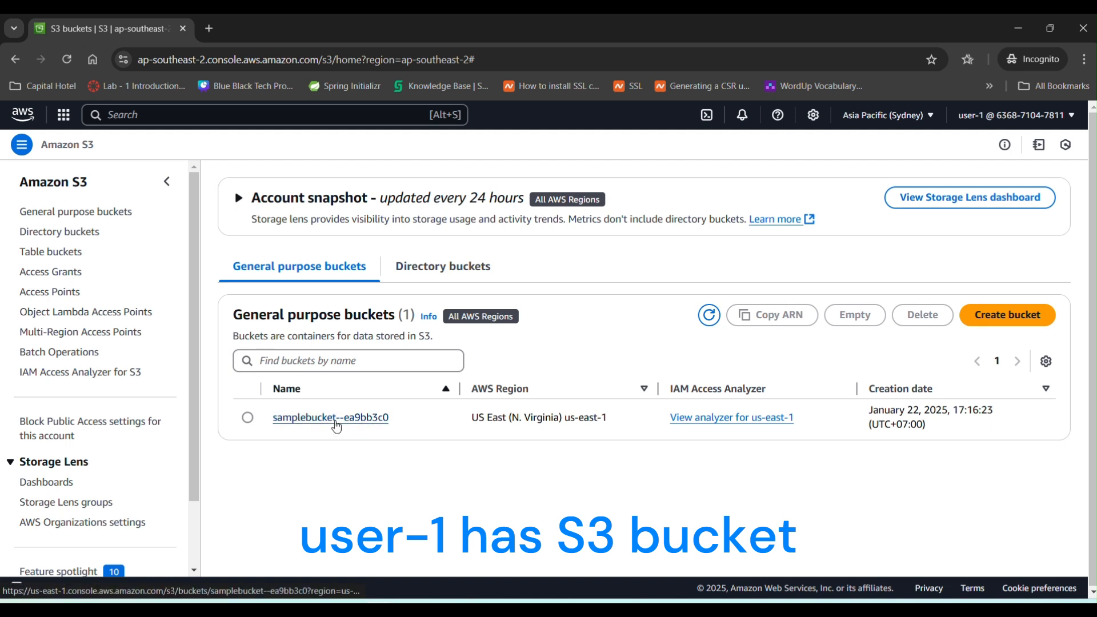
{"action": "left_click", "coordinate": [336, 426]}
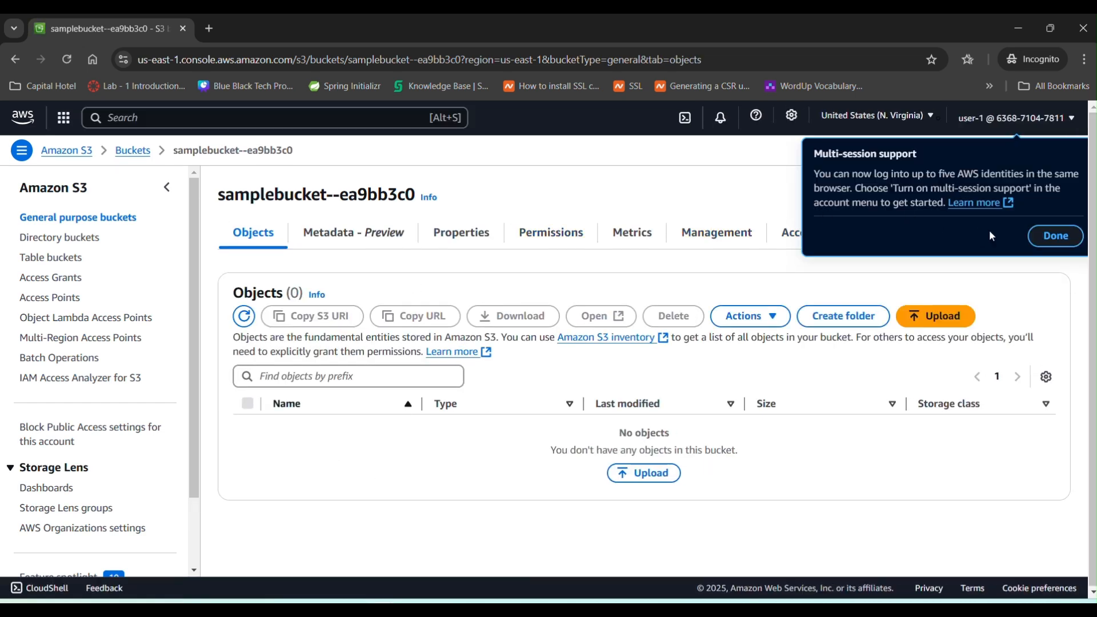
{"action": "left_click", "coordinate": [1055, 236]}
{"action": "left_click", "coordinate": [992, 125]}
{"action": "left_click", "coordinate": [1004, 121]}
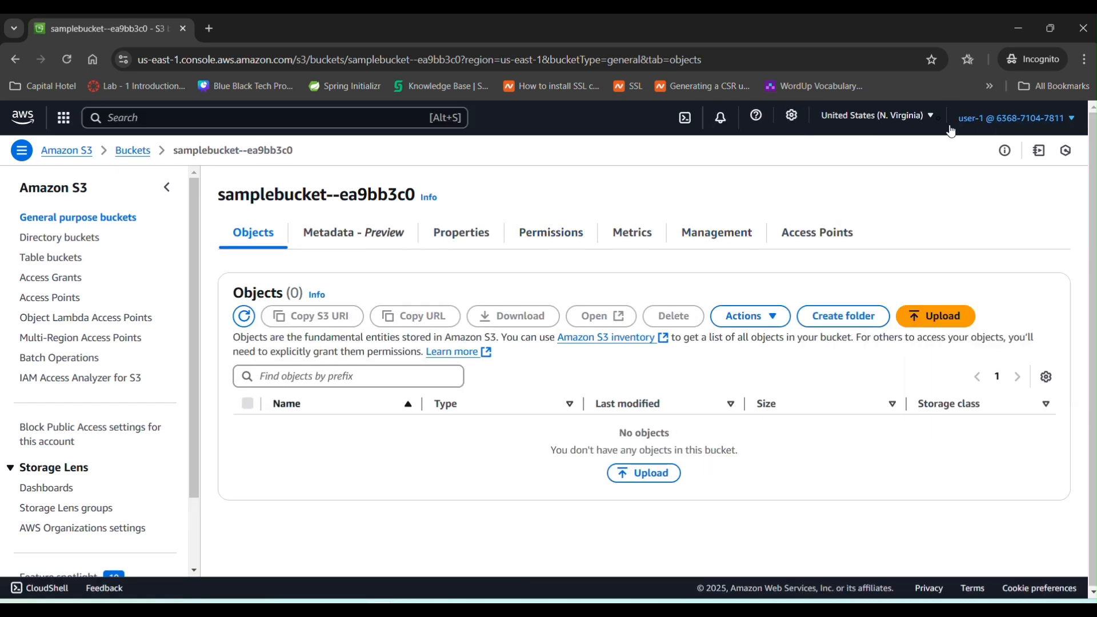
- Find the EC2 service as user-1, open its Instances list and examine the response about user-1's permissions
{"action": "left_click", "coordinate": [197, 125]}
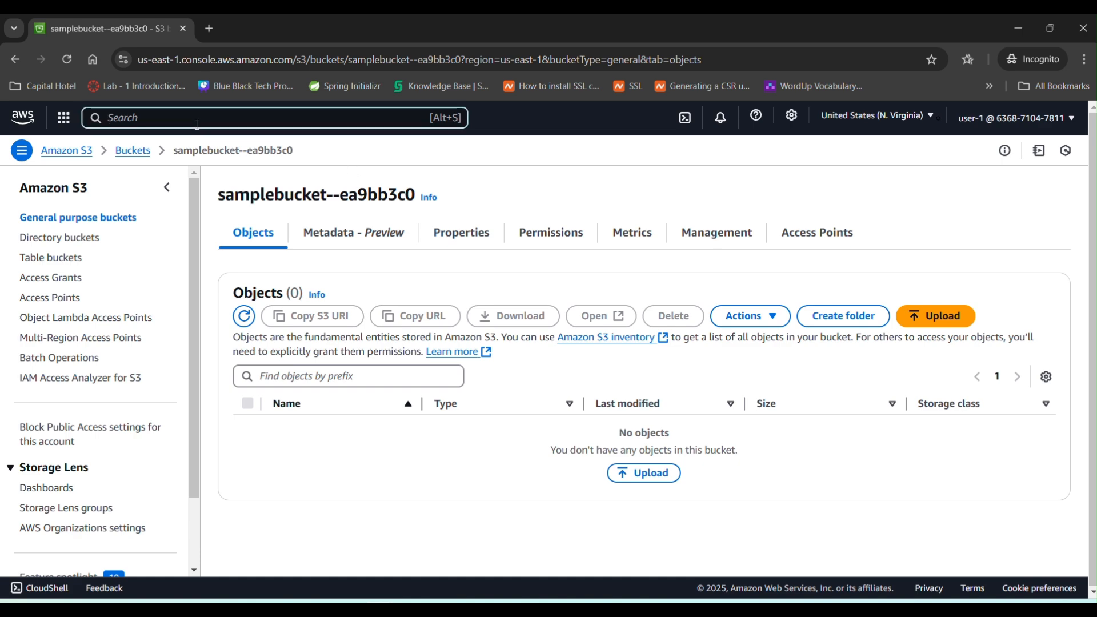
{"action": "type", "text": "ec2"}
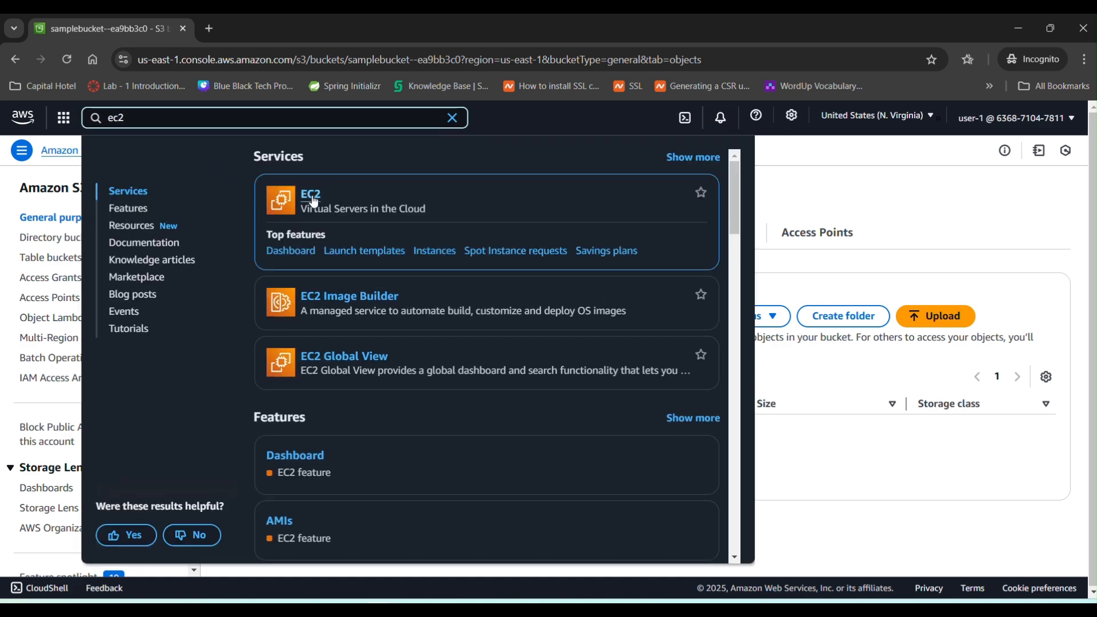
{"action": "left_click", "coordinate": [312, 196]}
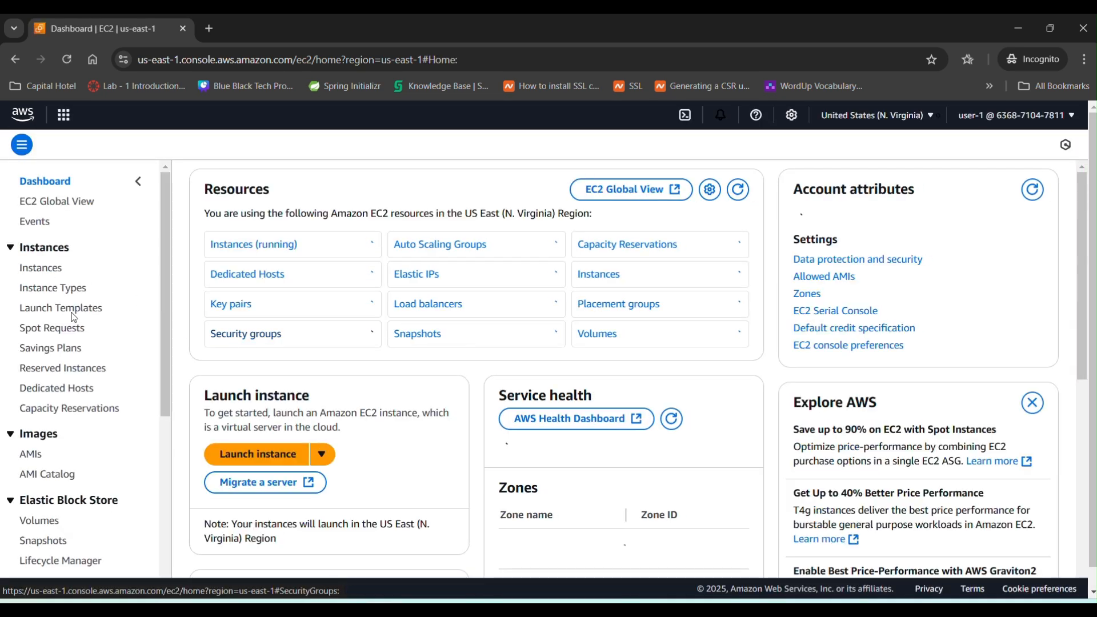
{"action": "left_click", "coordinate": [42, 268]}
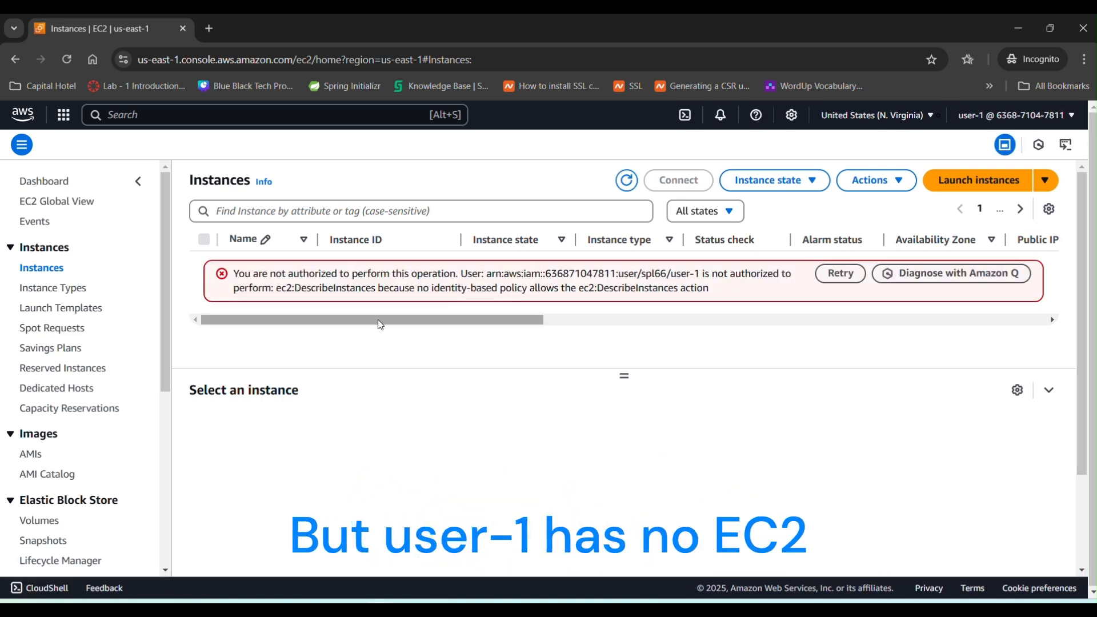
{"action": "left_click_drag", "start_coordinate": [358, 274], "coordinate": [599, 274]}
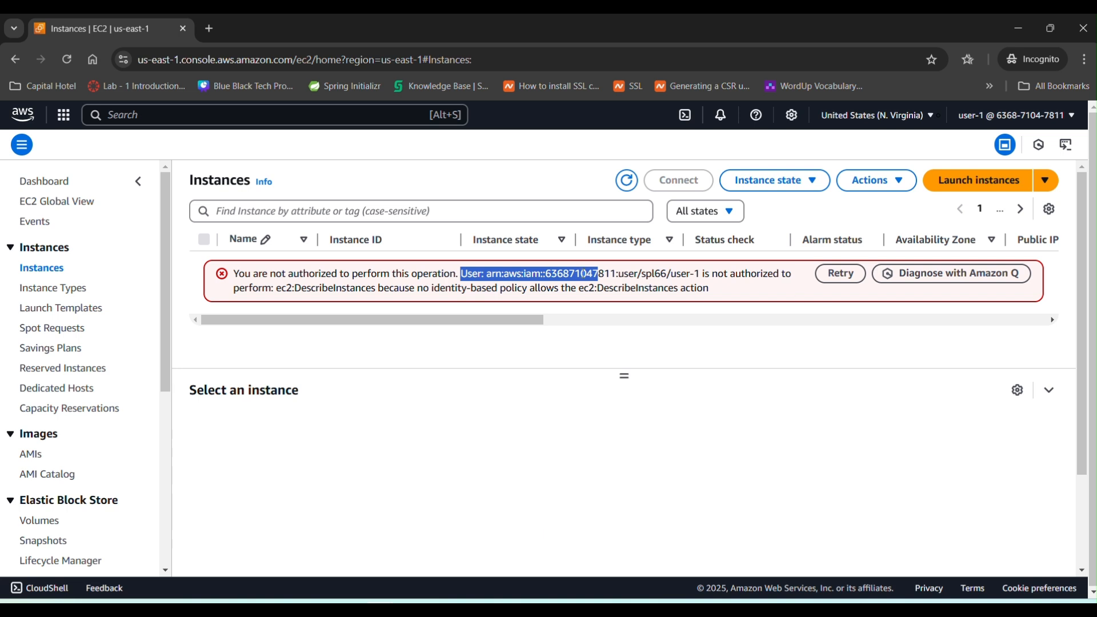
{"action": "left_click", "coordinate": [583, 274]}
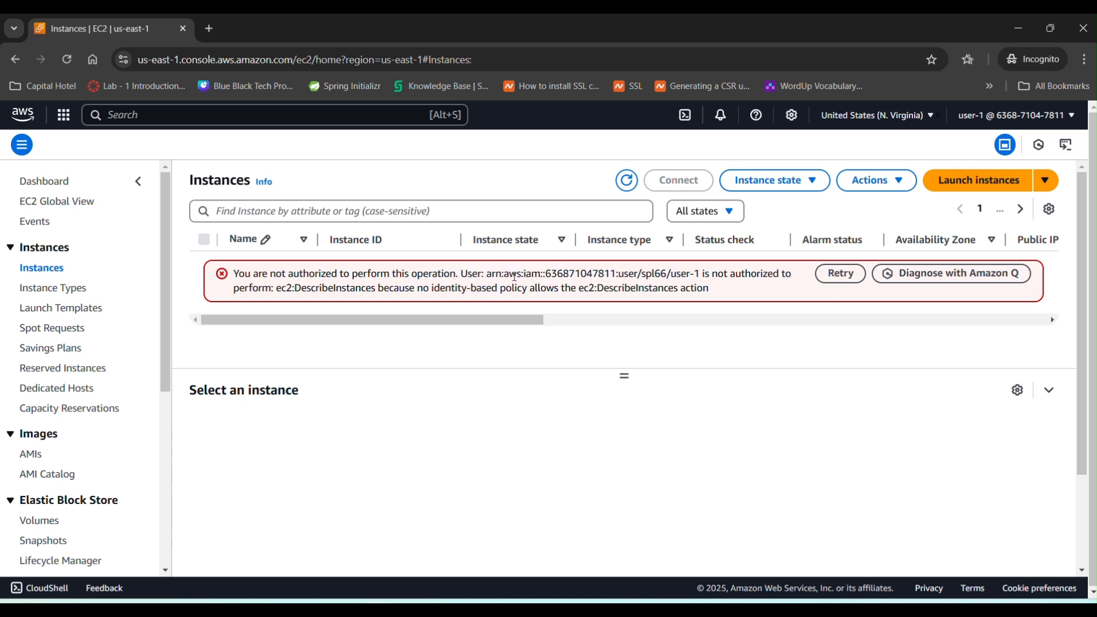
{"action": "left_click", "coordinate": [236, 293]}
- Sign user-1 out, then sign in to AWS as user-2, copying the password from the Vocareum lab guide into the password field
{"action": "left_click", "coordinate": [1001, 121]}
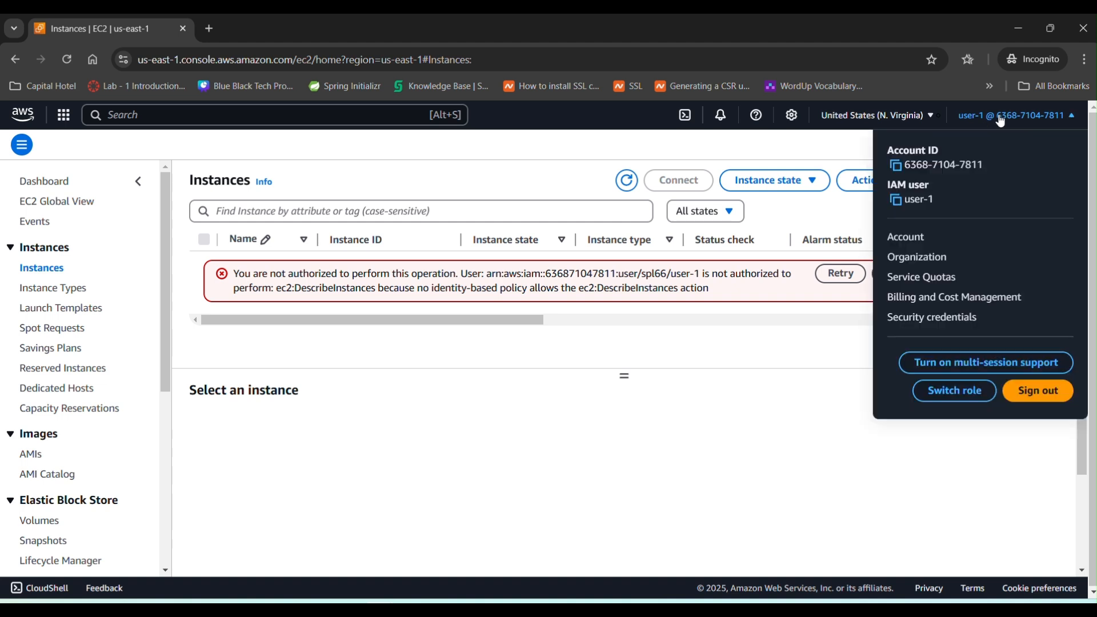
{"action": "left_click", "coordinate": [1033, 394]}
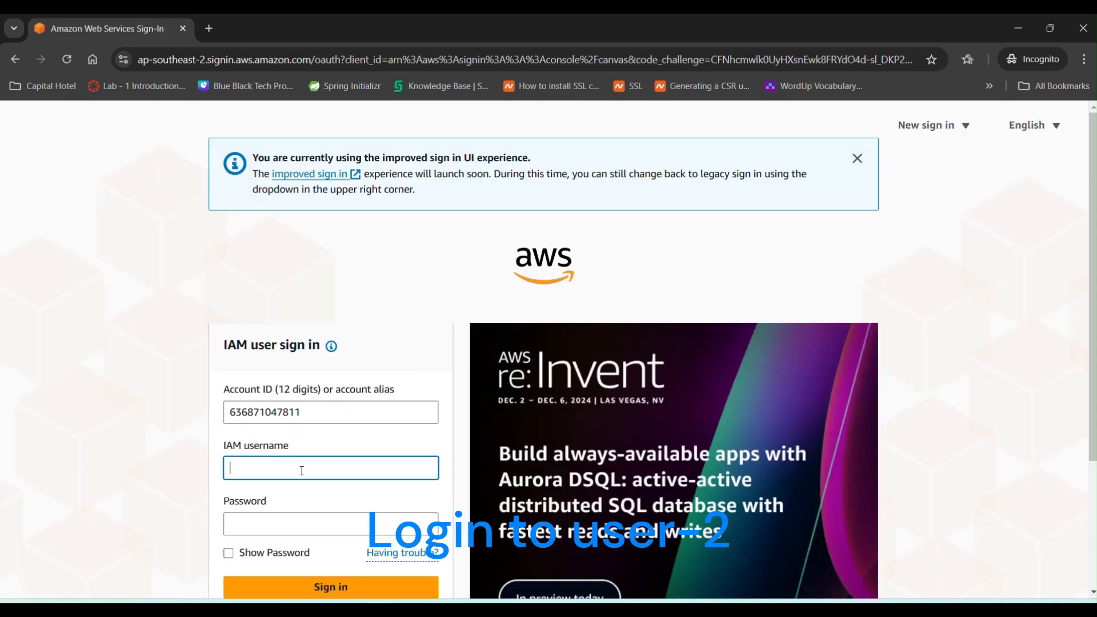
{"action": "key", "text": "alt+Tab"}
{"action": "left_click_drag", "start_coordinate": [299, 398], "coordinate": [361, 398]}
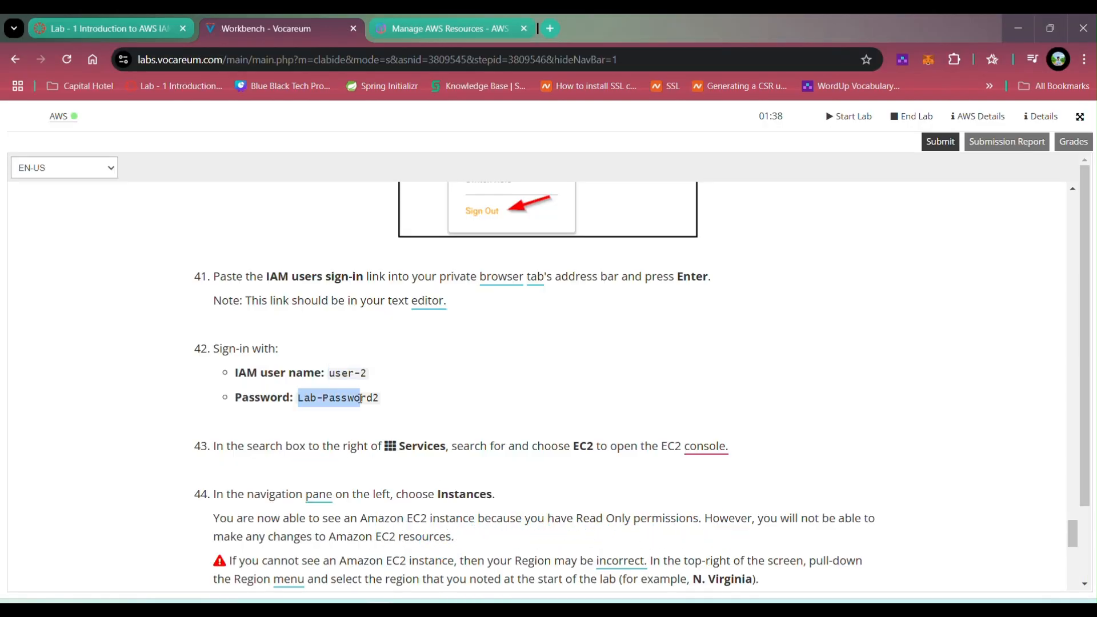
{"action": "key", "text": "alt+Tab"}
{"action": "left_click", "coordinate": [296, 524]}
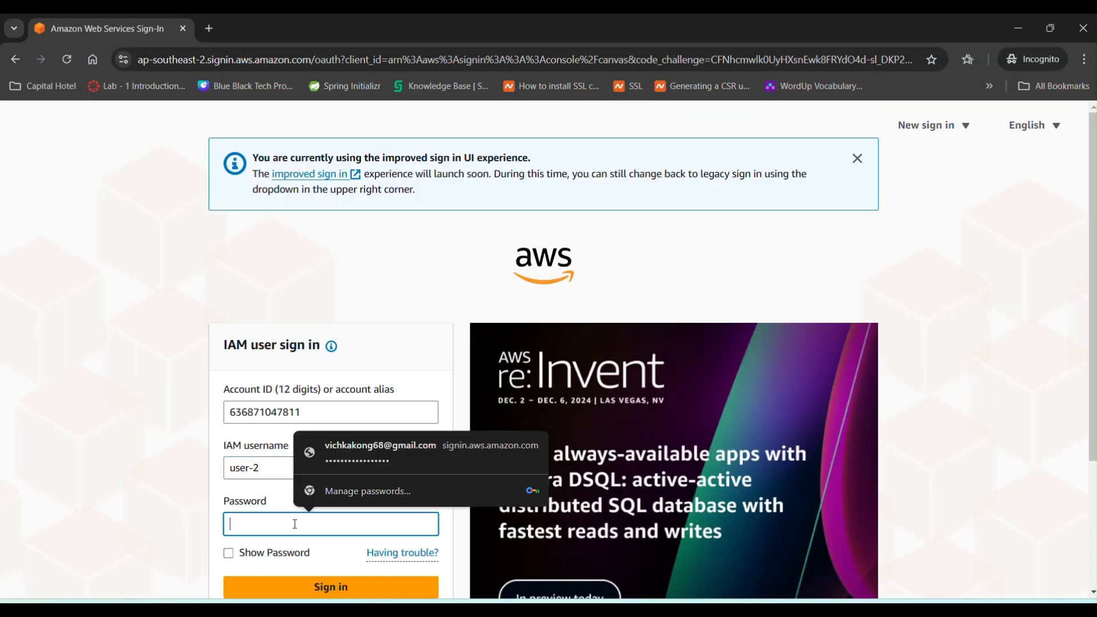
{"action": "key", "text": "ctrl+v"}
{"action": "scroll", "coordinate": [332, 594], "scroll_direction": "down", "scroll_amount": 2}
{"action": "left_click", "coordinate": [332, 444]}
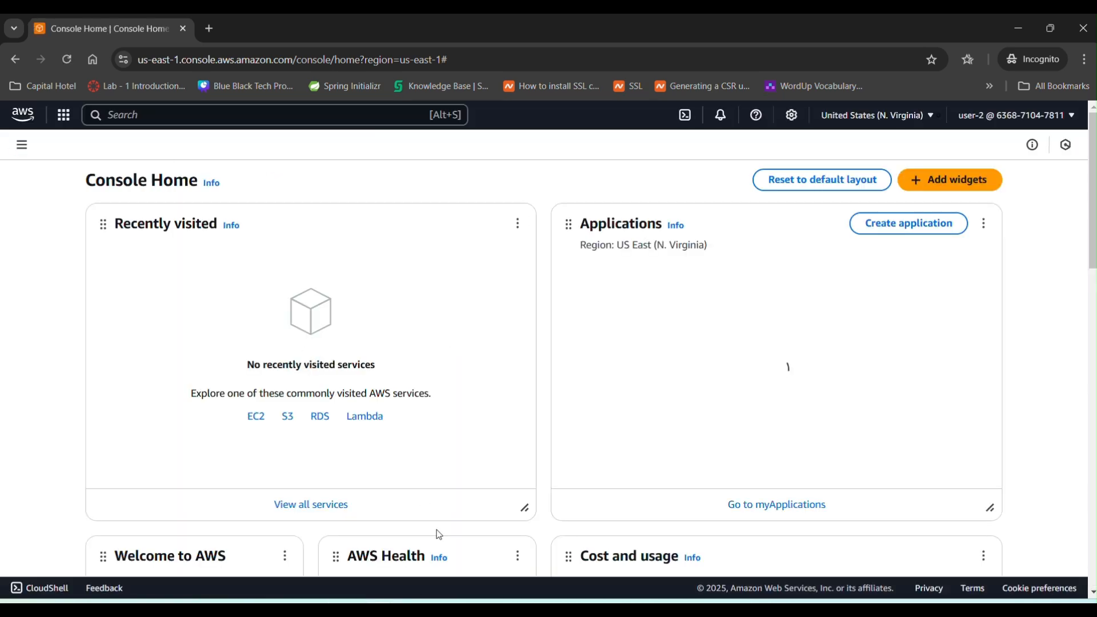
- Read lab guide steps 43 to 47 on testing user-2's EC2 permissions, then return to the AWS console
{"action": "key", "text": "alt+Tab"}
{"action": "left_click", "coordinate": [411, 453]}
{"action": "scroll", "coordinate": [571, 313], "scroll_direction": "down", "scroll_amount": 2}
{"action": "left_click_drag", "start_coordinate": [573, 304], "coordinate": [588, 303]}
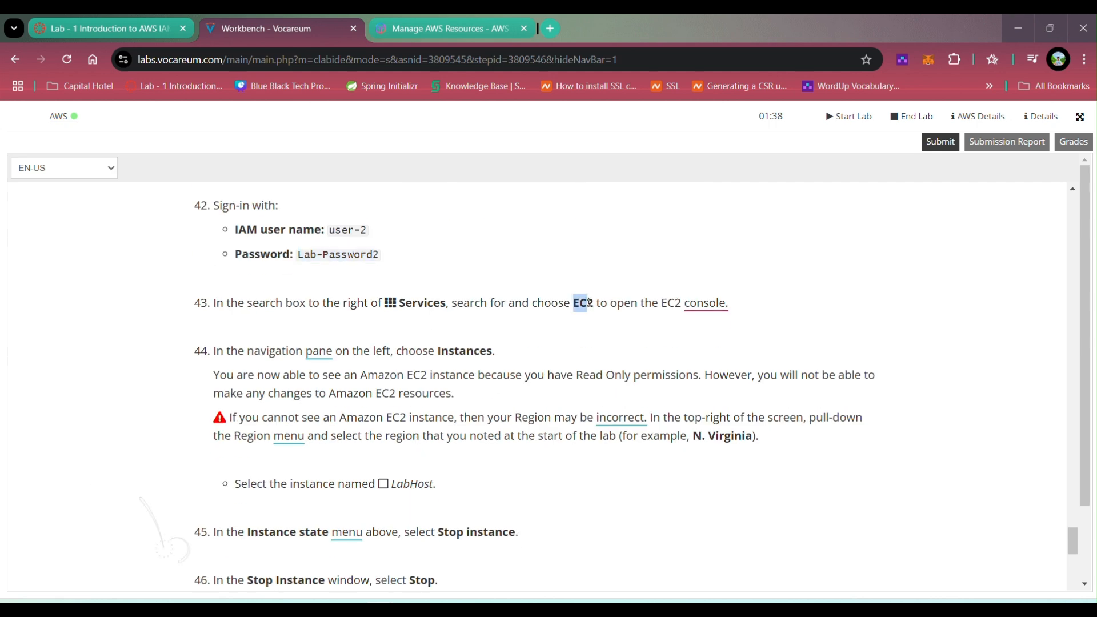
{"action": "scroll", "coordinate": [423, 400], "scroll_direction": "down", "scroll_amount": 1}
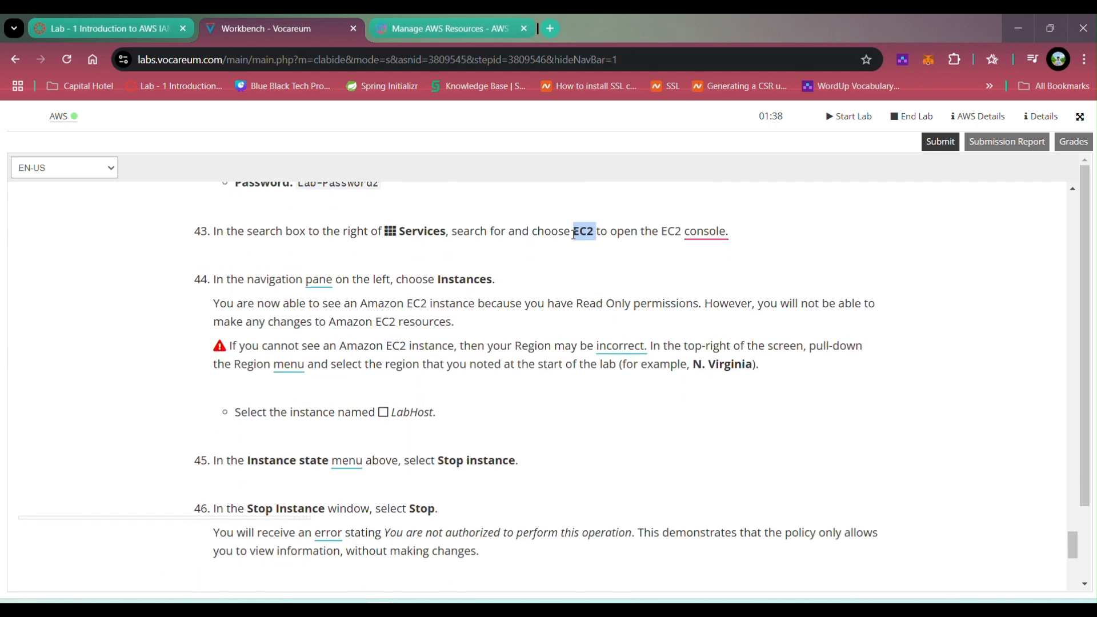
{"action": "scroll", "coordinate": [518, 421], "scroll_direction": "down", "scroll_amount": 1}
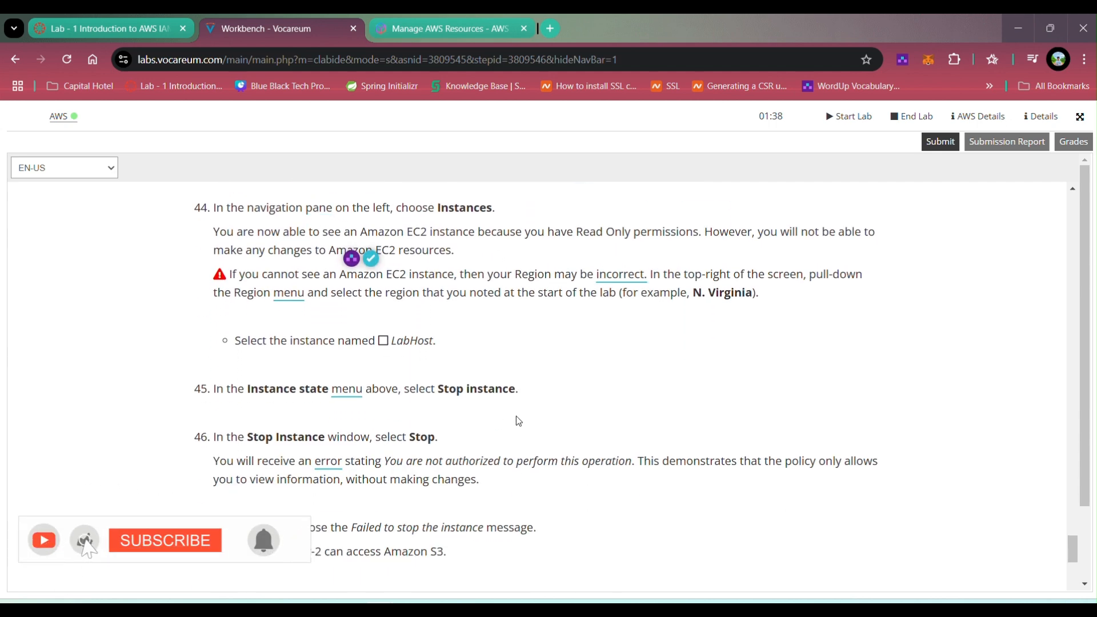
{"action": "scroll", "coordinate": [518, 421], "scroll_direction": "down", "scroll_amount": 1}
{"action": "key", "text": "alt+Tab"}
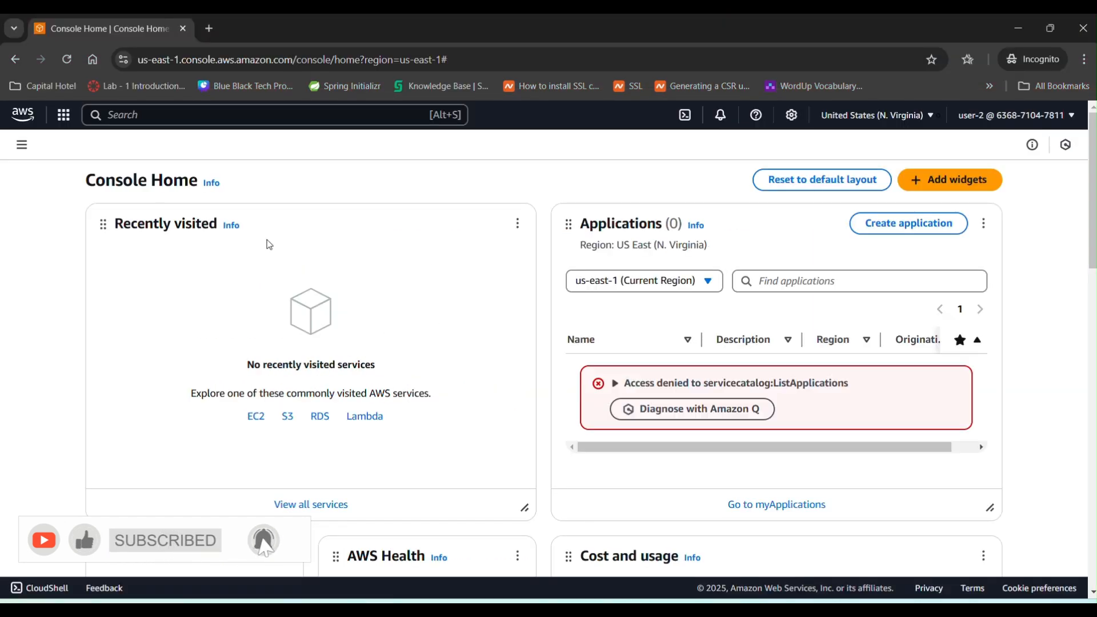
- Find the EC2 service as user-2 and open its Instances list
{"action": "left_click", "coordinate": [253, 122]}
{"action": "type", "text": "ec2"}
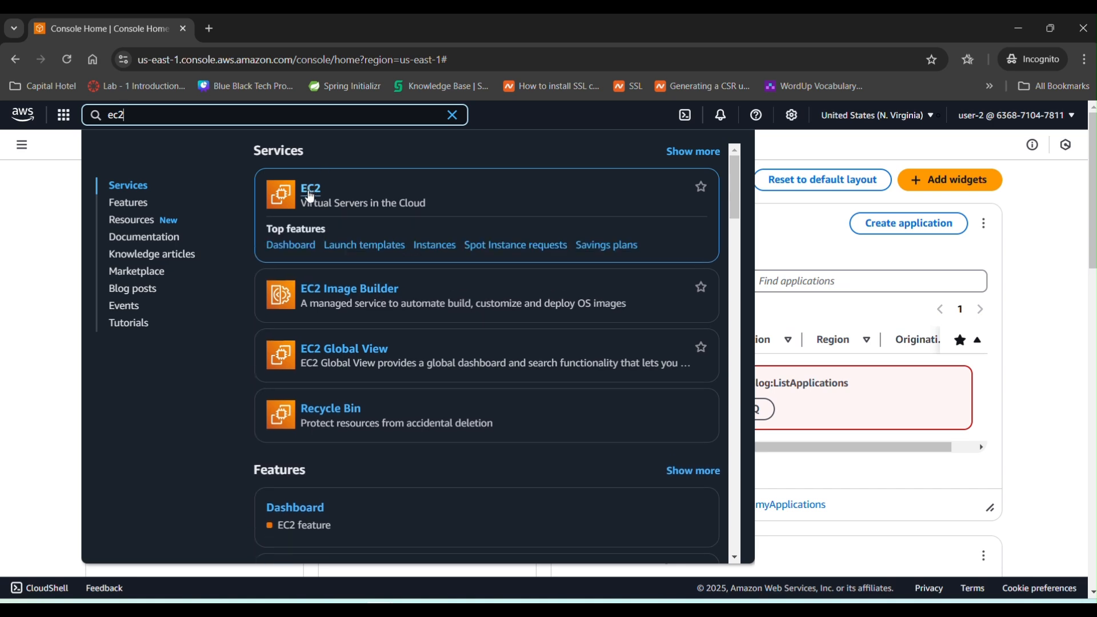
{"action": "left_click", "coordinate": [311, 192]}
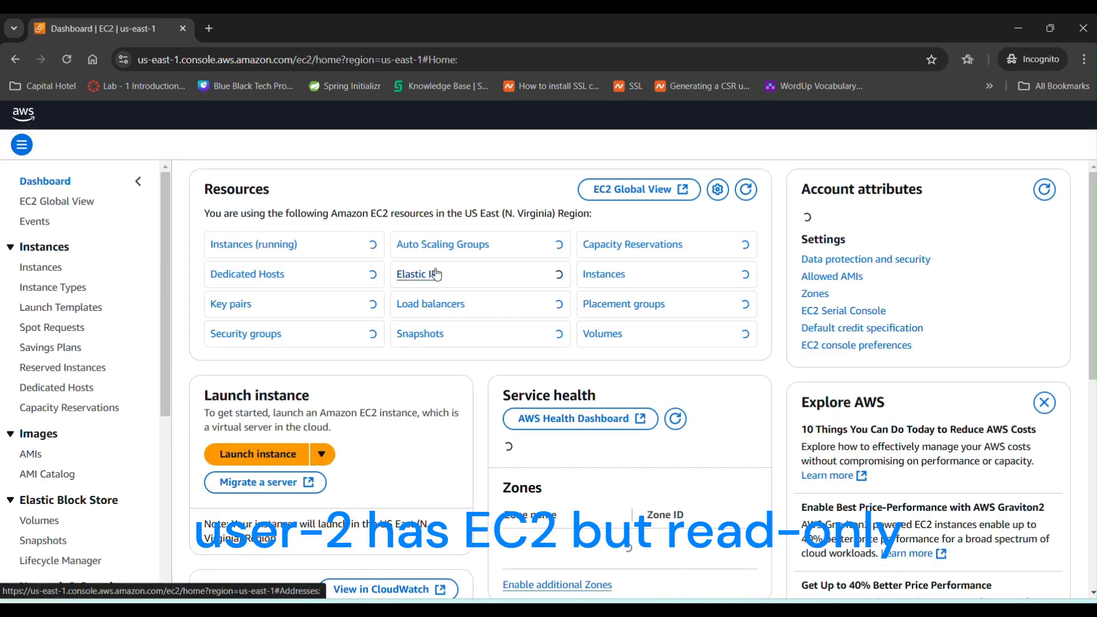
{"action": "left_click", "coordinate": [51, 272]}
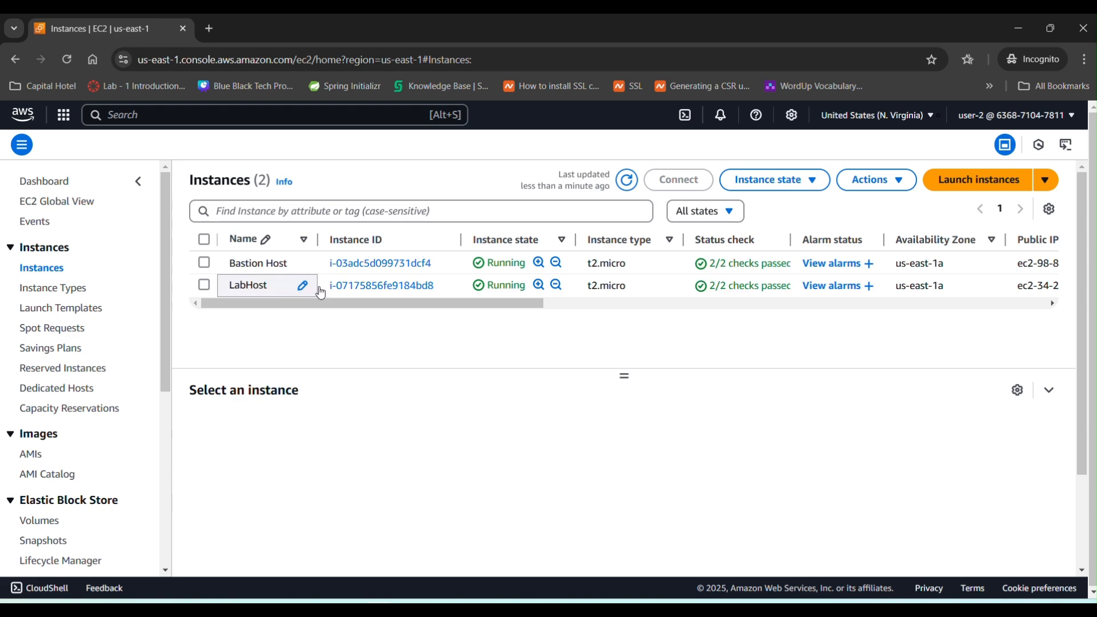
- Select the LabHost instance and try to stop it as user-2, confirming the stop
{"action": "left_click", "coordinate": [205, 320]}
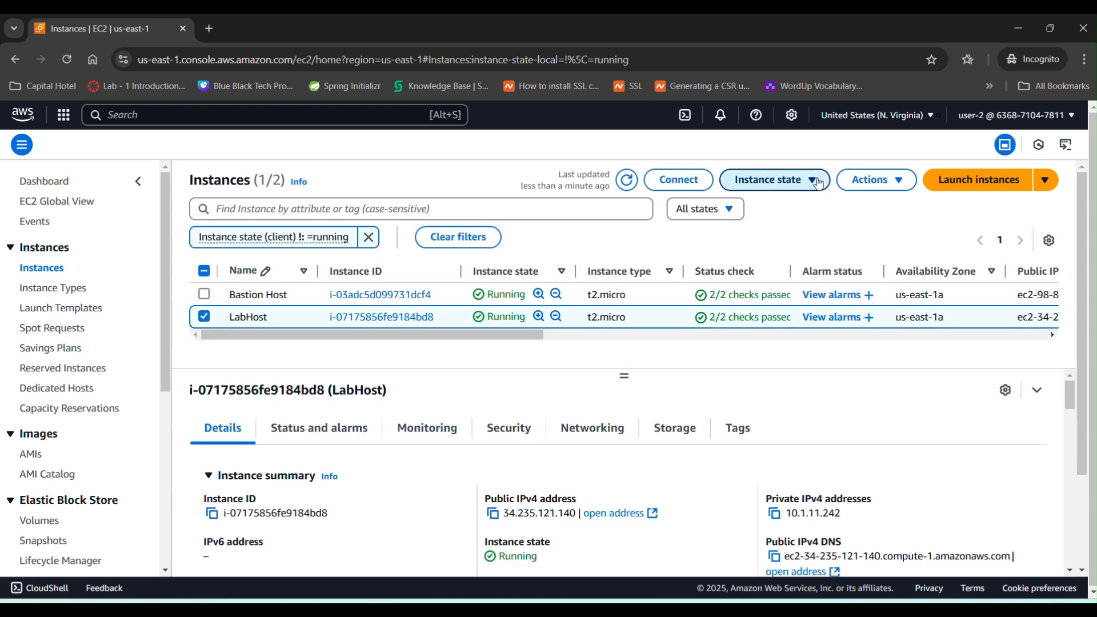
{"action": "left_click", "coordinate": [777, 181]}
{"action": "left_click", "coordinate": [762, 207]}
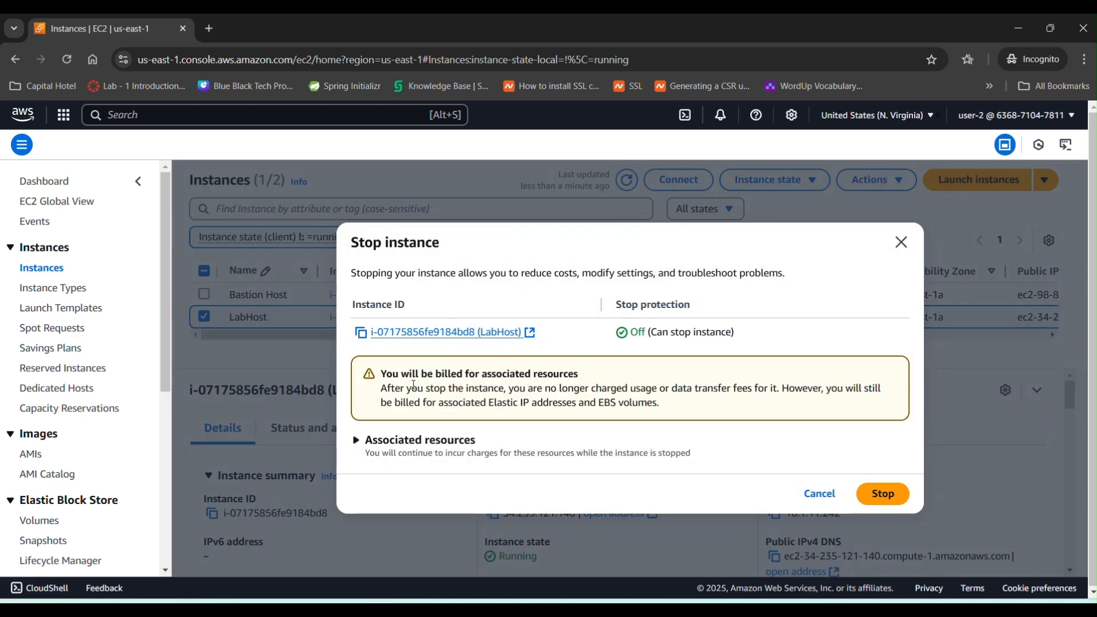
{"action": "left_click_drag", "start_coordinate": [394, 375], "coordinate": [564, 376]}
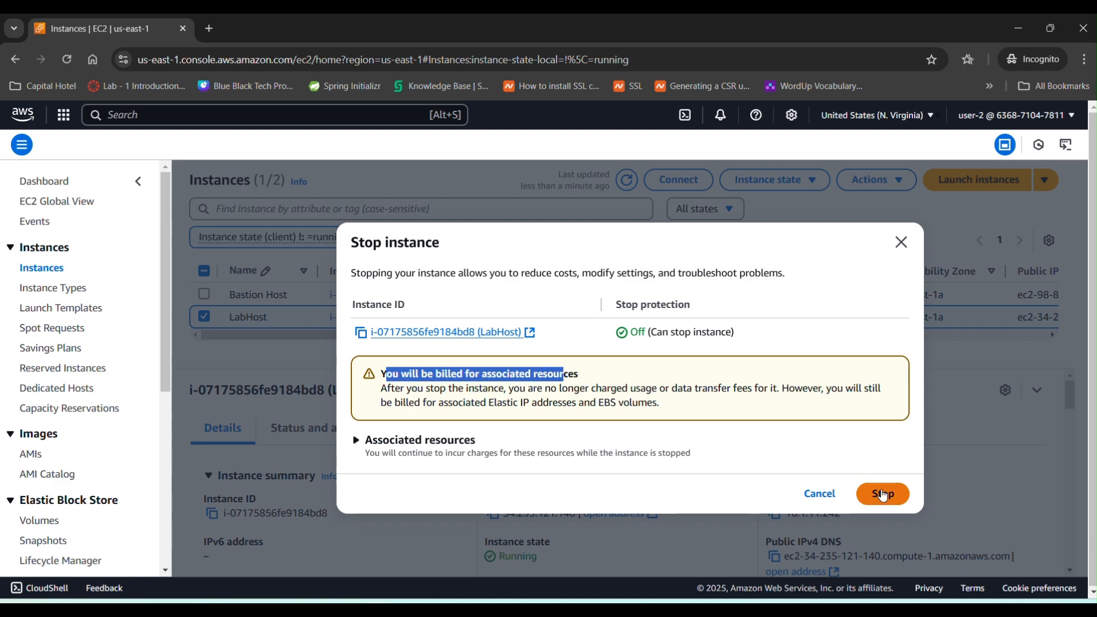
{"action": "left_click", "coordinate": [882, 494]}
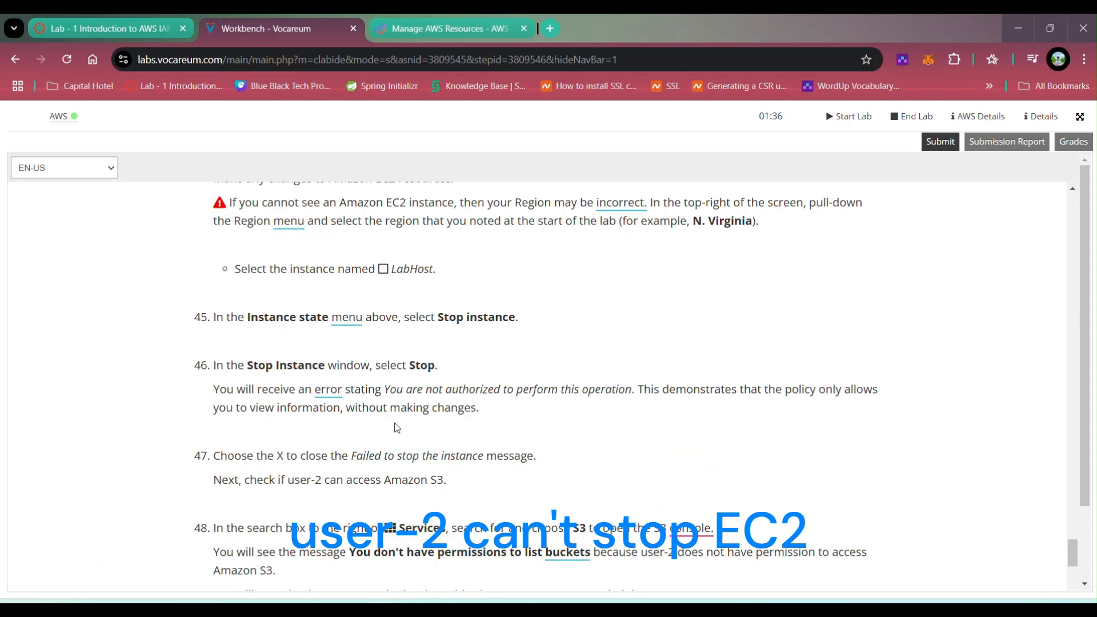
- Read lab guide steps 46 to 49 on closing the stop error, testing user-2's S3 access and signing out
{"action": "scroll", "coordinate": [397, 428], "scroll_direction": "down", "scroll_amount": 1}
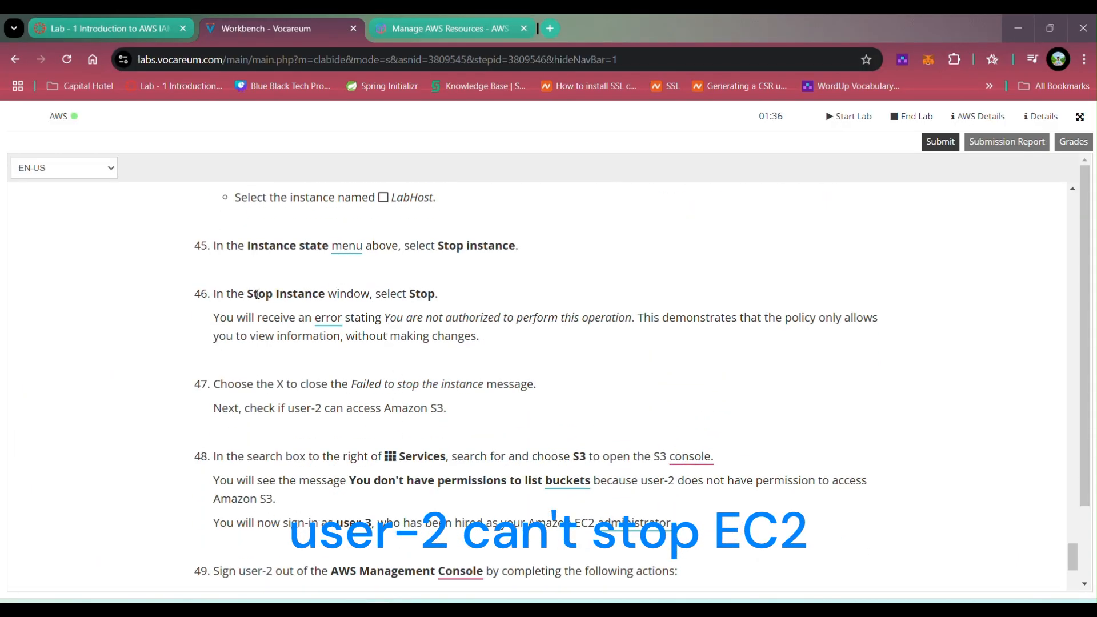
{"action": "left_click", "coordinate": [322, 384]}
{"action": "left_click_drag", "start_coordinate": [223, 384], "coordinate": [342, 384]}
{"action": "left_click", "coordinate": [343, 385]}
{"action": "scroll", "coordinate": [512, 444], "scroll_direction": "down", "scroll_amount": 2}
{"action": "left_click_drag", "start_coordinate": [400, 313], "coordinate": [552, 313]}
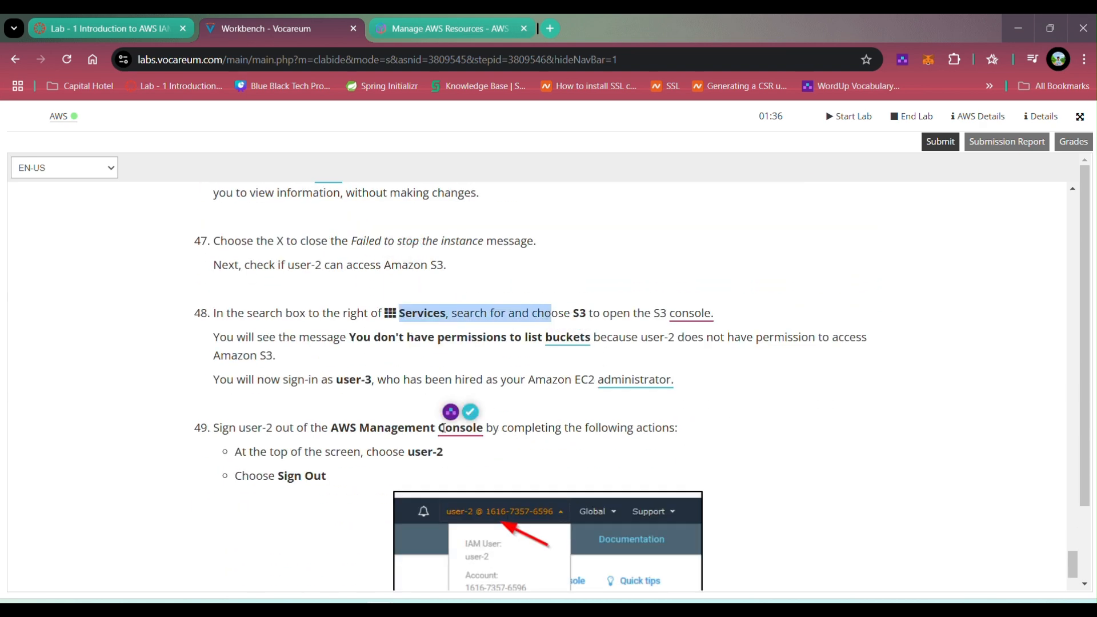
{"action": "left_click", "coordinate": [515, 311]}
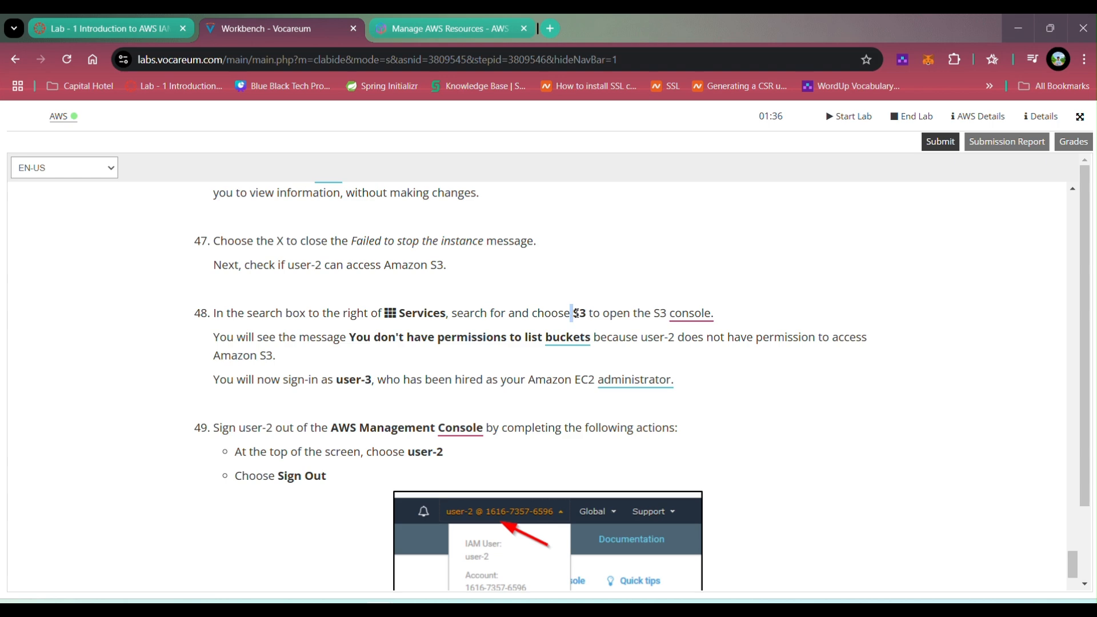
- Return to the AWS console, dismiss the failed-stop error, and open the S3 service to check user-2's access
{"action": "key", "text": "alt+Tab"}
{"action": "left_click", "coordinate": [224, 116]}
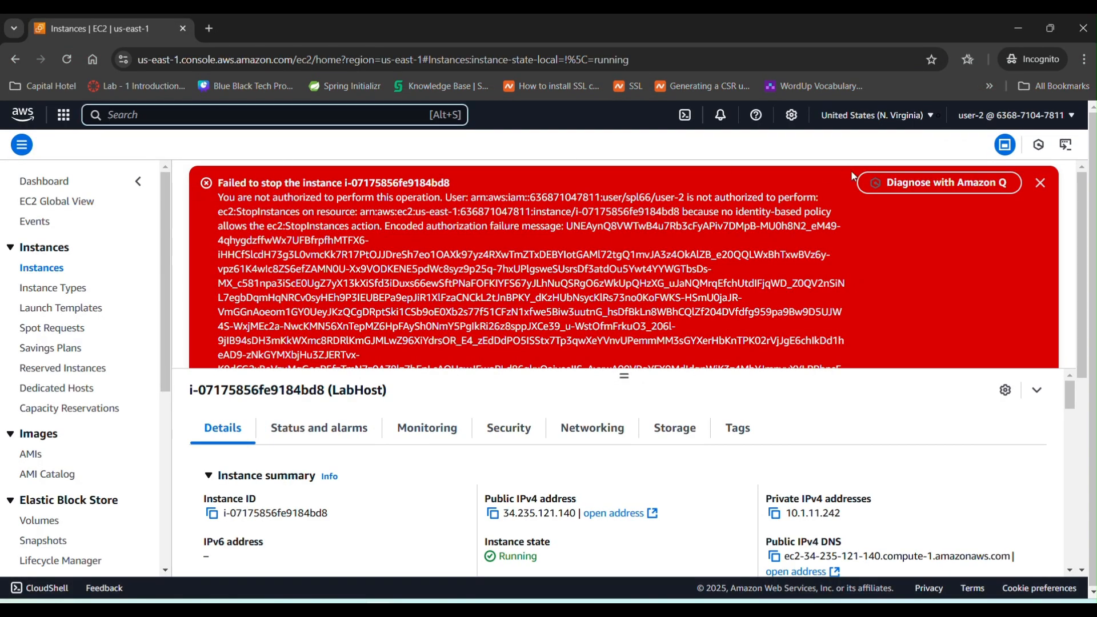
{"action": "left_click", "coordinate": [1039, 184]}
{"action": "left_click", "coordinate": [241, 118]}
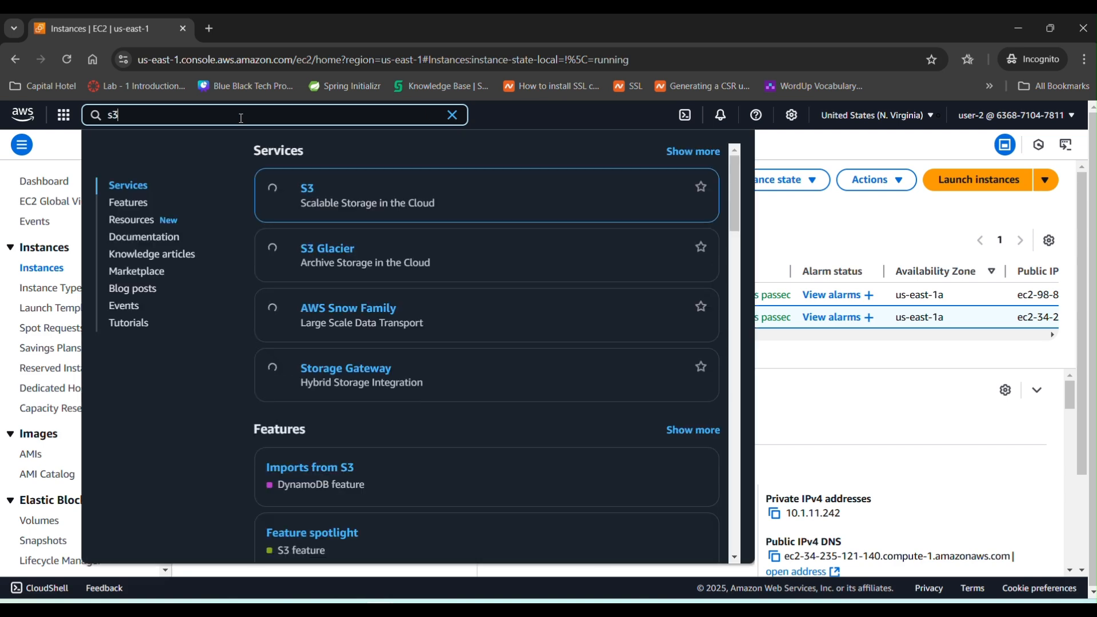
{"action": "left_click", "coordinate": [307, 195]}
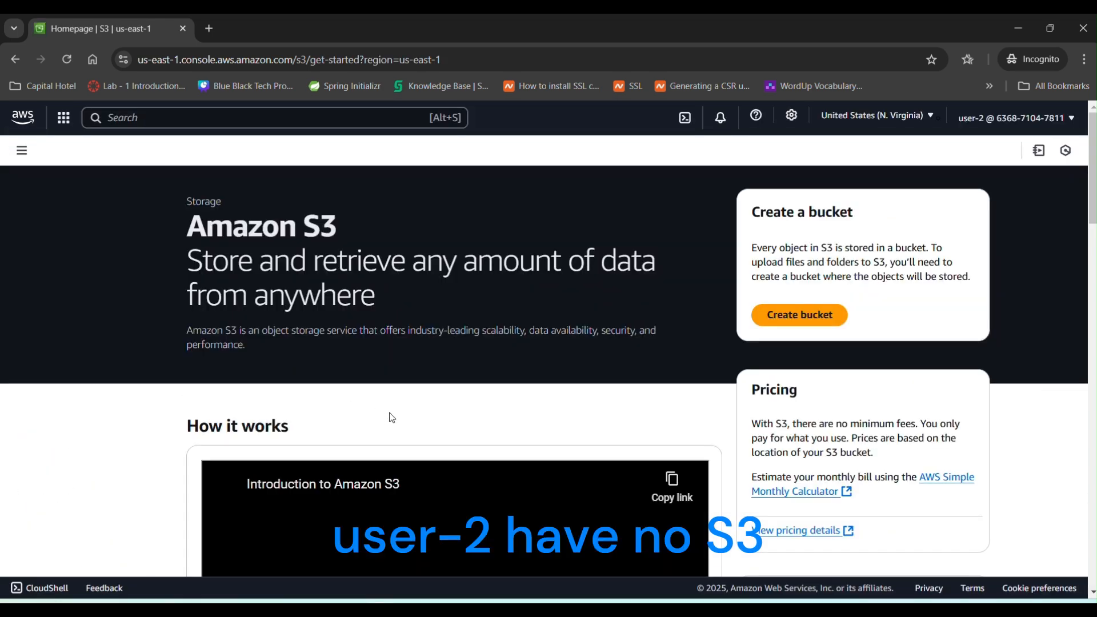
{"action": "scroll", "coordinate": [403, 398], "scroll_direction": "down", "scroll_amount": 3}
{"action": "scroll", "coordinate": [407, 399], "scroll_direction": "down", "scroll_amount": 10}
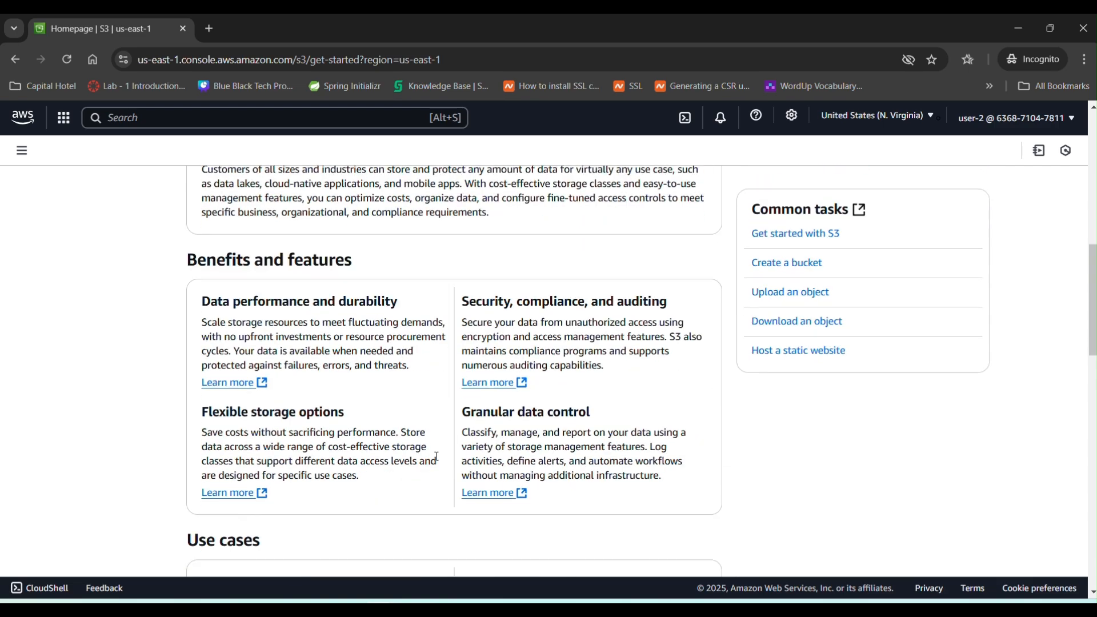
{"action": "scroll", "coordinate": [435, 458], "scroll_direction": "up", "scroll_amount": 10}
{"action": "scroll", "coordinate": [434, 458], "scroll_direction": "up", "scroll_amount": 3}
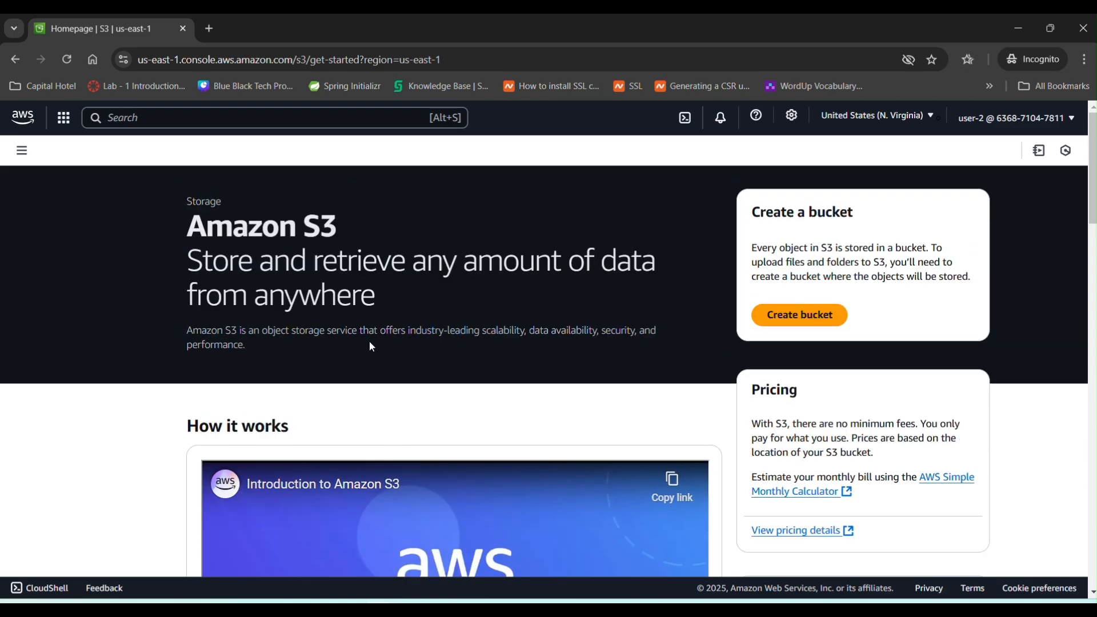
{"action": "scroll", "coordinate": [688, 360], "scroll_direction": "down", "scroll_amount": 10}
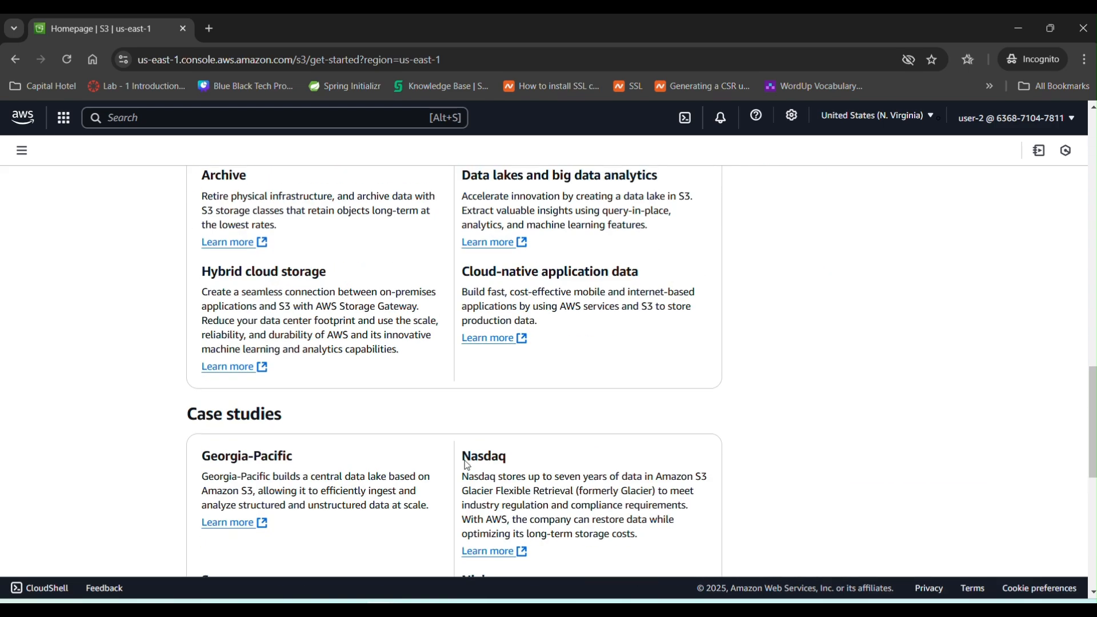
{"action": "scroll", "coordinate": [468, 465], "scroll_direction": "down", "scroll_amount": 8}
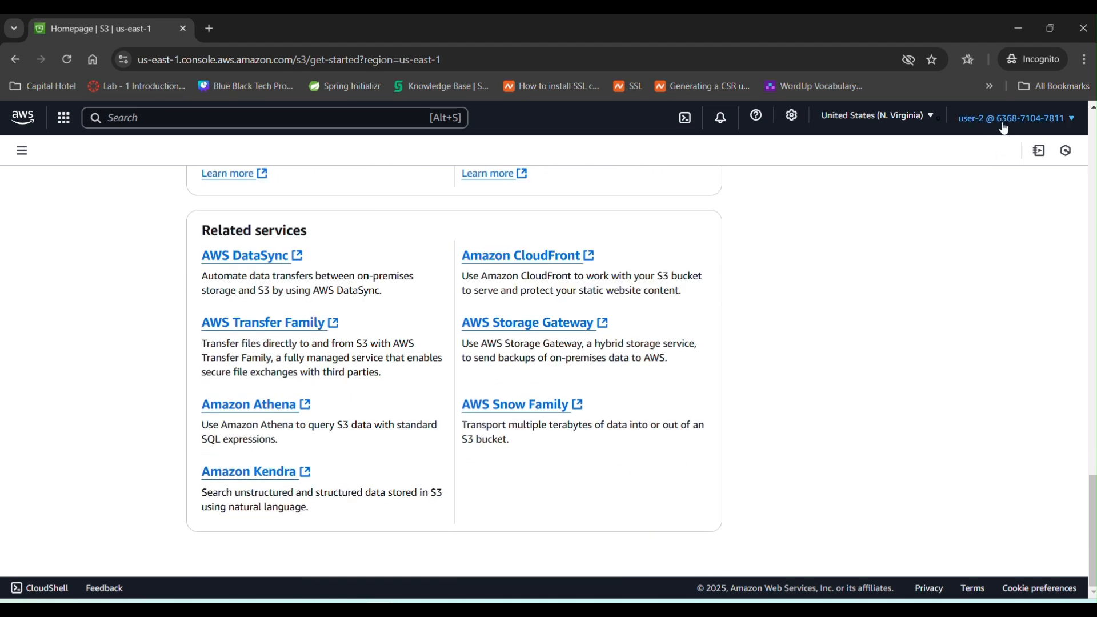
- Sign user-2 out of the console and open the IAM users sign-in link in the private window
{"action": "left_click", "coordinate": [1004, 127]}
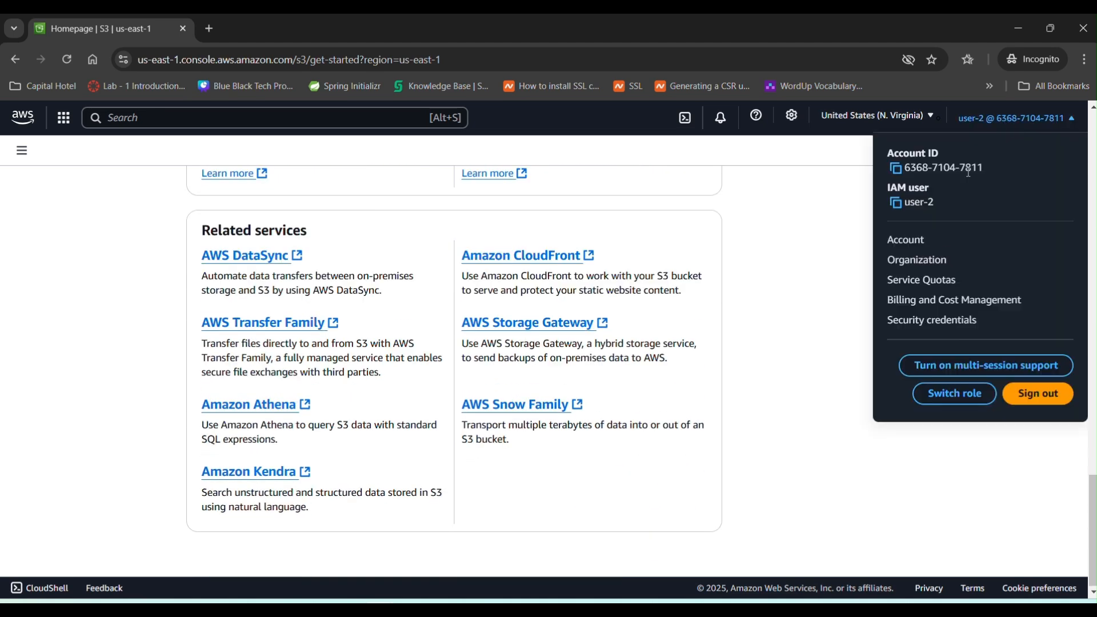
{"action": "left_click", "coordinate": [1040, 396]}
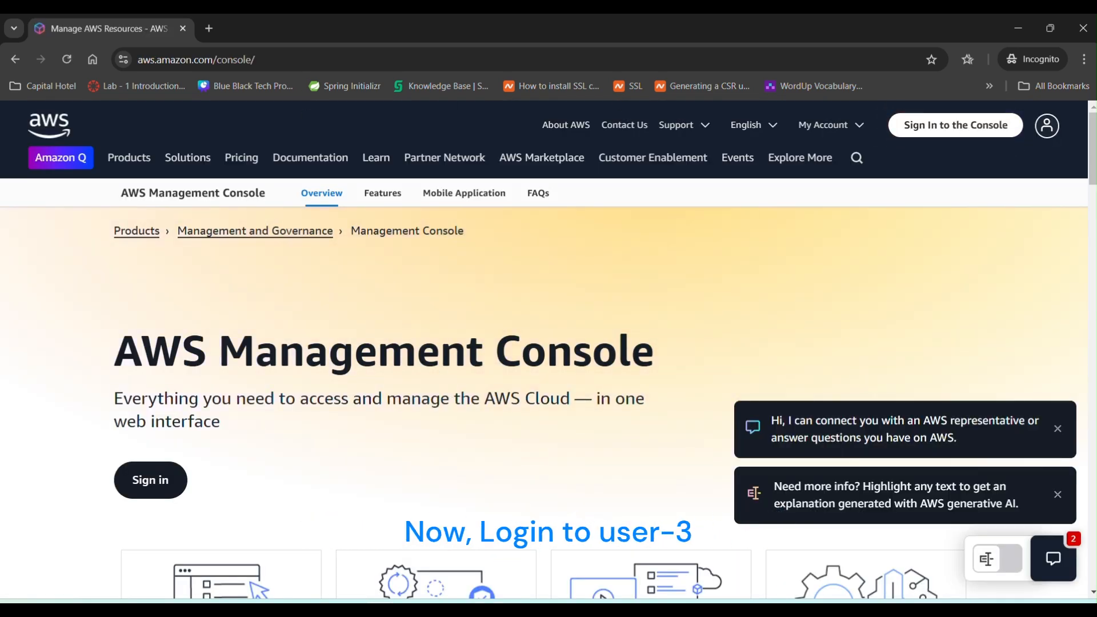
{"action": "key", "text": "alt+Tab"}
{"action": "left_click", "coordinate": [303, 57]}
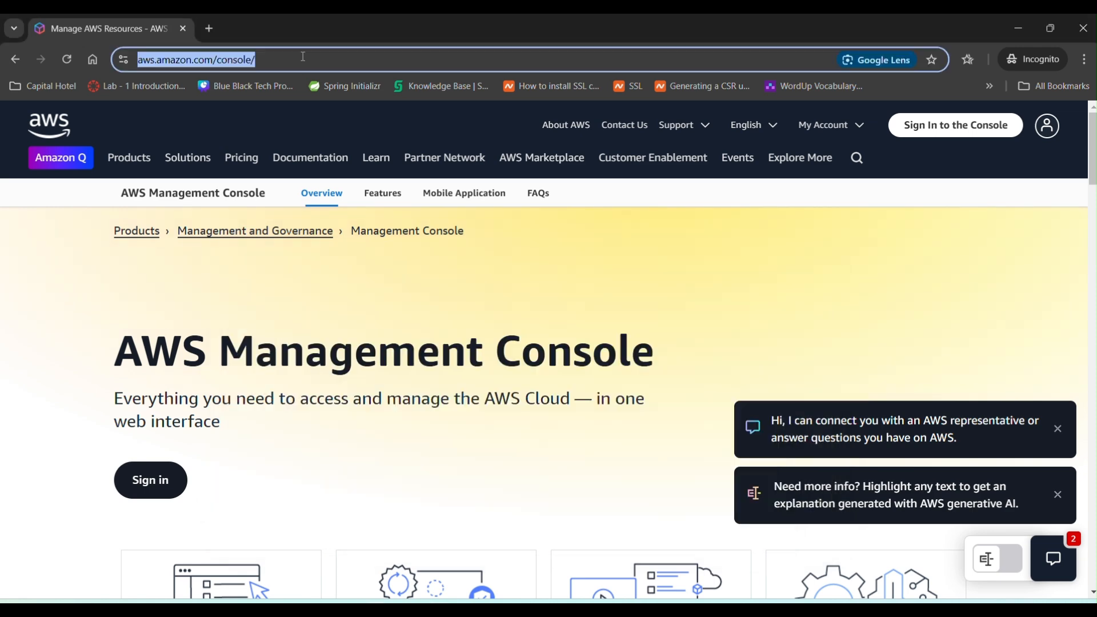
{"action": "type", "text": "https://636871047811.signin.aws.amazon.com/console"}
{"action": "key", "text": "Return"}
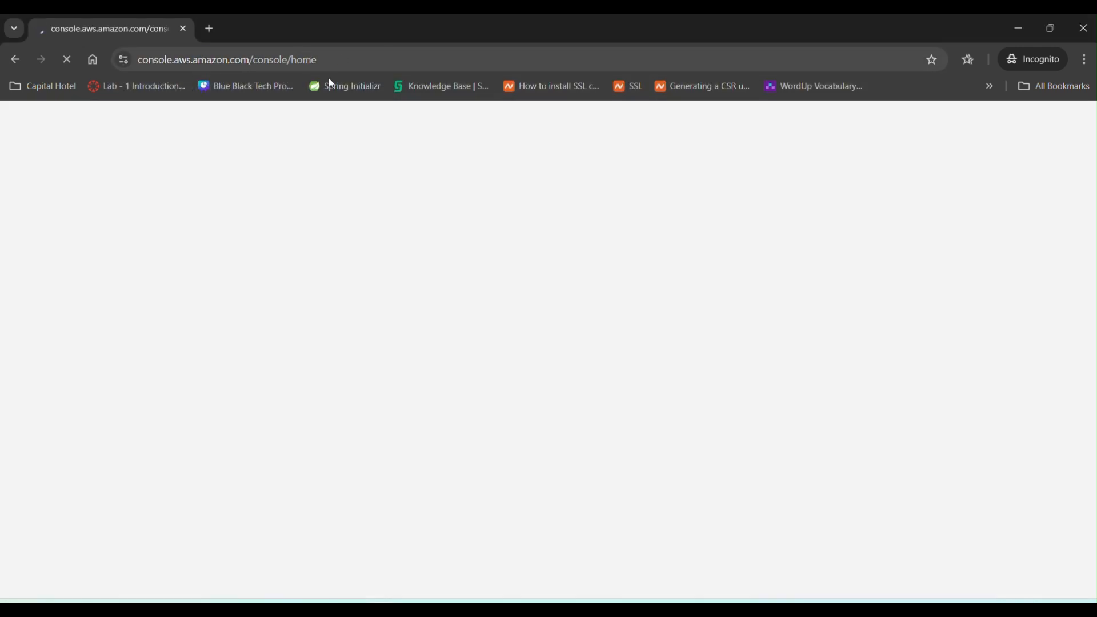
- Copy user-3's password from lab guide step 52 and sign in to the console as IAM user user-3
{"action": "key", "text": "alt+Tab"}
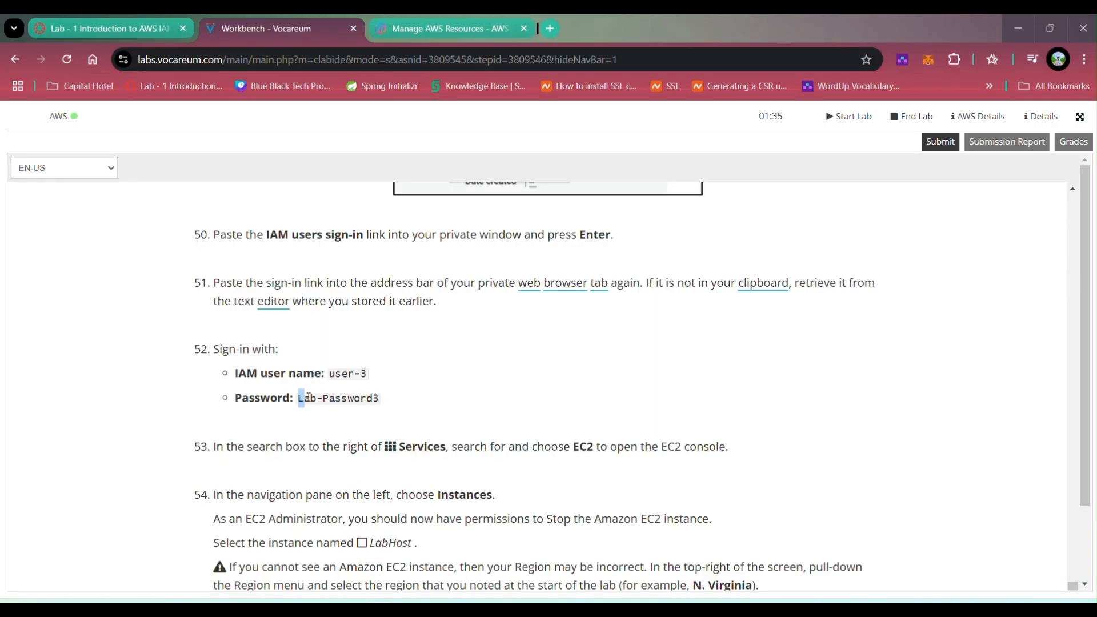
{"action": "left_click_drag", "start_coordinate": [307, 398], "coordinate": [379, 398]}
{"action": "key", "text": "alt+Tab"}
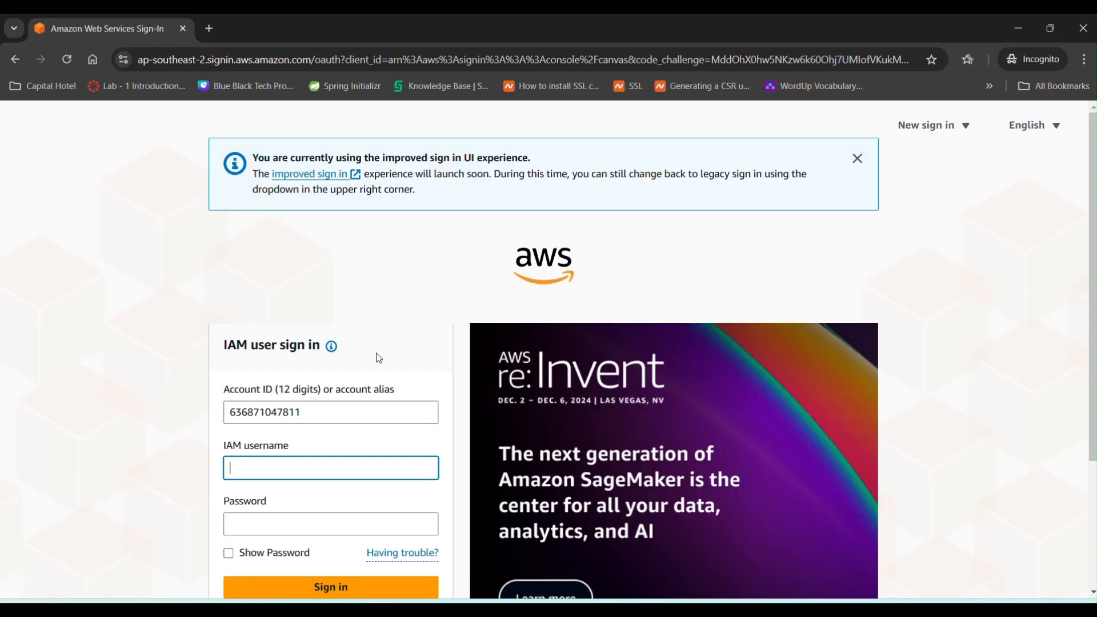
{"action": "left_click", "coordinate": [271, 472]}
{"action": "type", "text": "user-3"}
{"action": "key", "text": "Tab"}
{"action": "key", "text": "ctrl+v"}
{"action": "key", "text": "Return"}
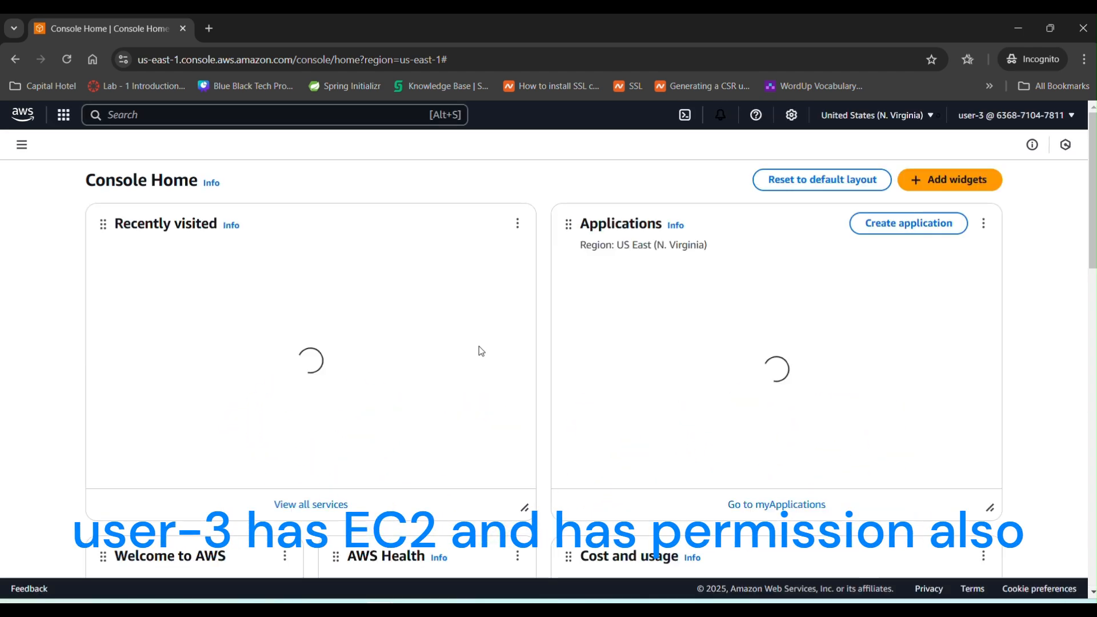
- Find the EC2 service as user-3 and open its Instances list
{"action": "scroll", "coordinate": [509, 374], "scroll_direction": "down", "scroll_amount": 6}
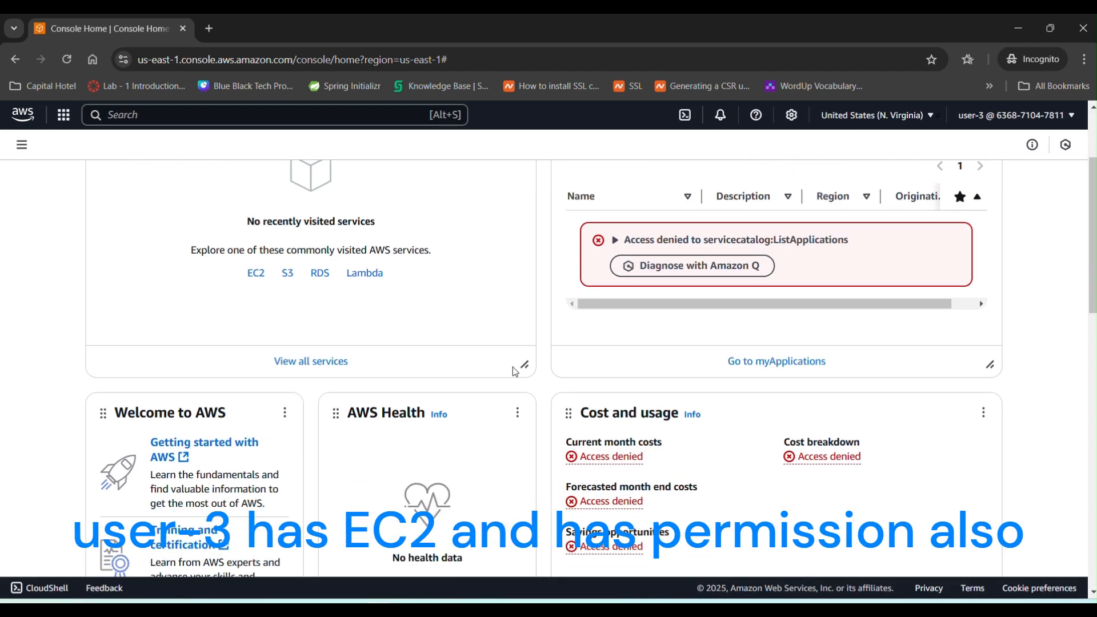
{"action": "scroll", "coordinate": [511, 372], "scroll_direction": "down", "scroll_amount": 4}
{"action": "scroll", "coordinate": [512, 373], "scroll_direction": "up", "scroll_amount": 10}
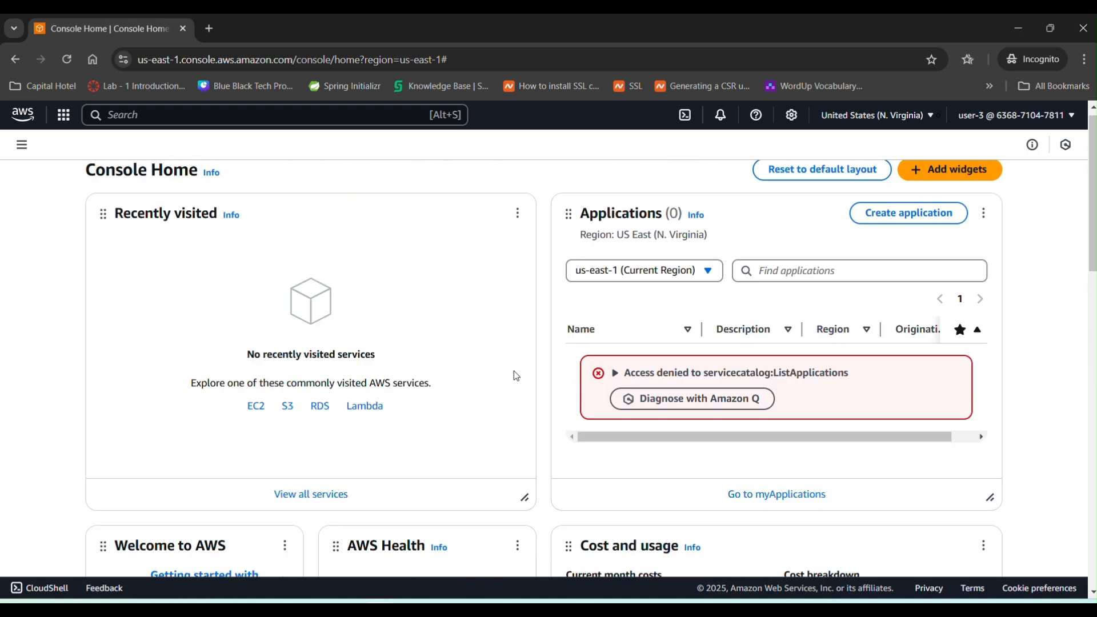
{"action": "left_click", "coordinate": [161, 115]}
{"action": "type", "text": "ec2"}
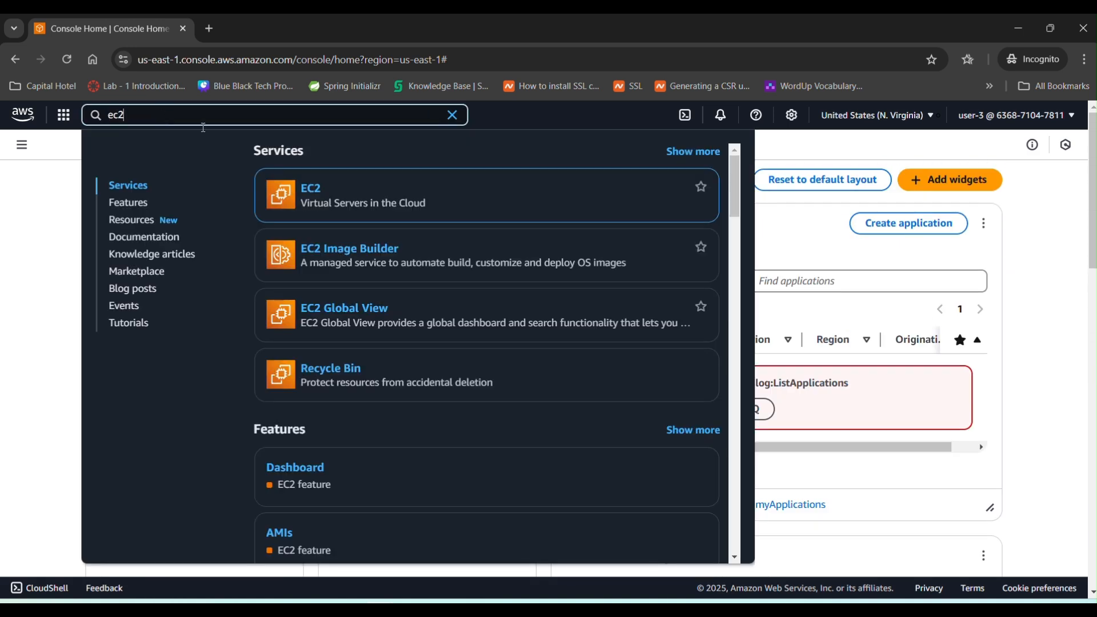
{"action": "left_click", "coordinate": [324, 188]}
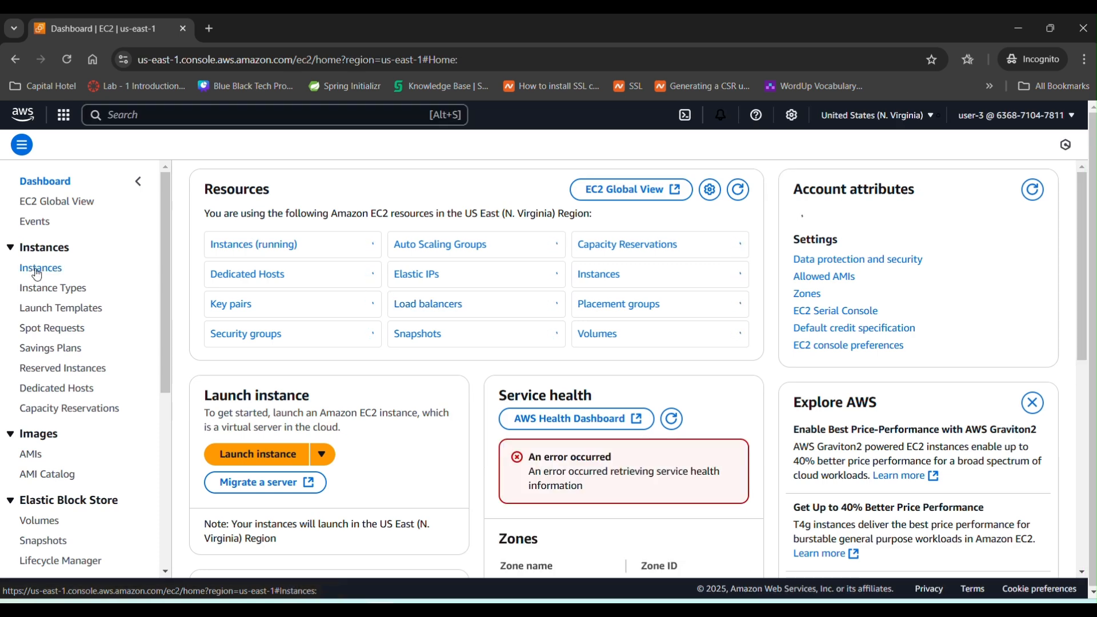
{"action": "left_click", "coordinate": [38, 268]}
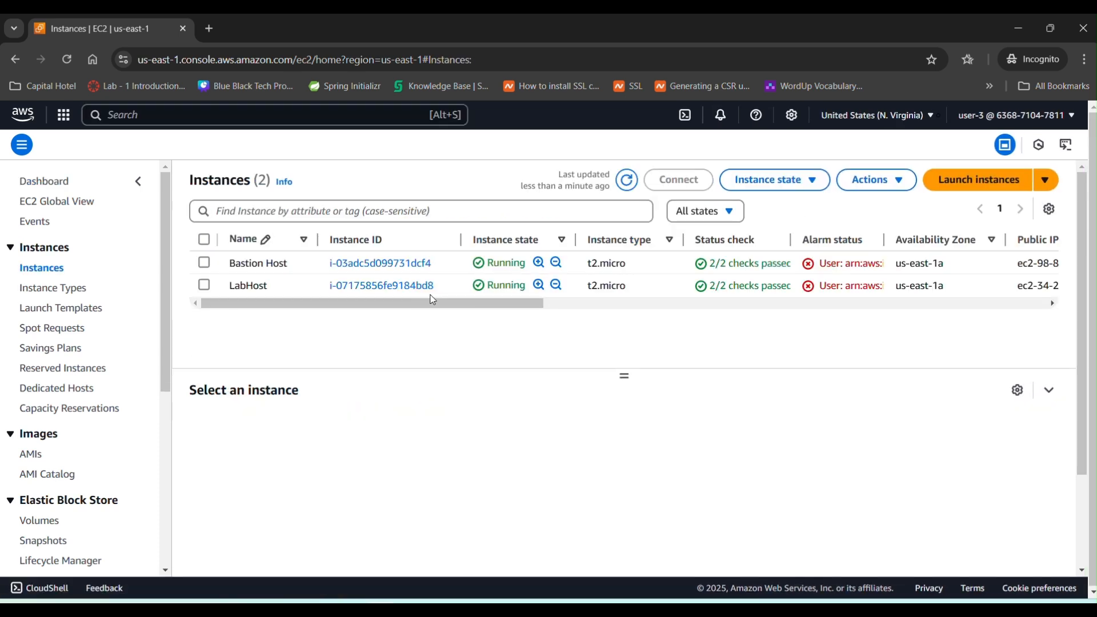
- Select the LabHost instance and stop it as user-3, confirming the stop
{"action": "left_click", "coordinate": [204, 286]}
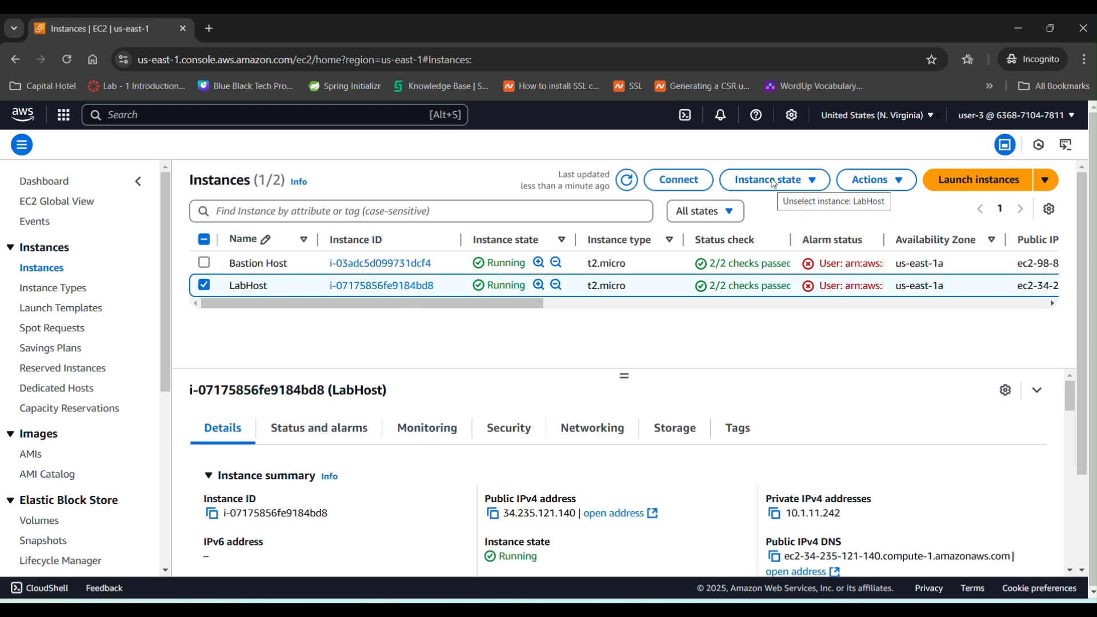
{"action": "left_click", "coordinate": [794, 182]}
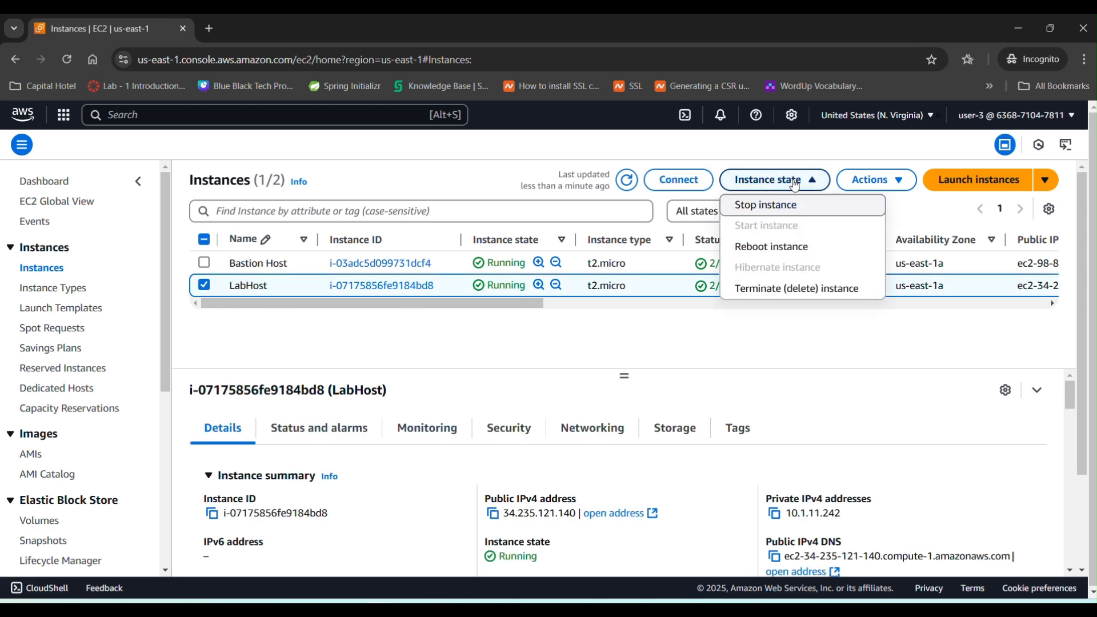
{"action": "left_click", "coordinate": [759, 207]}
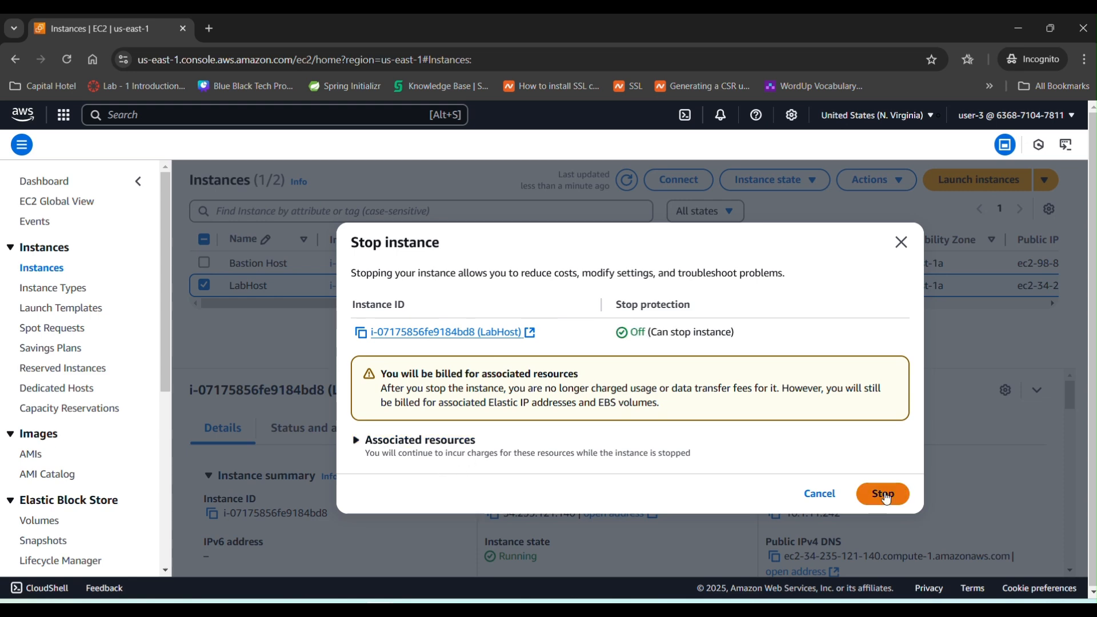
{"action": "left_click", "coordinate": [883, 495]}
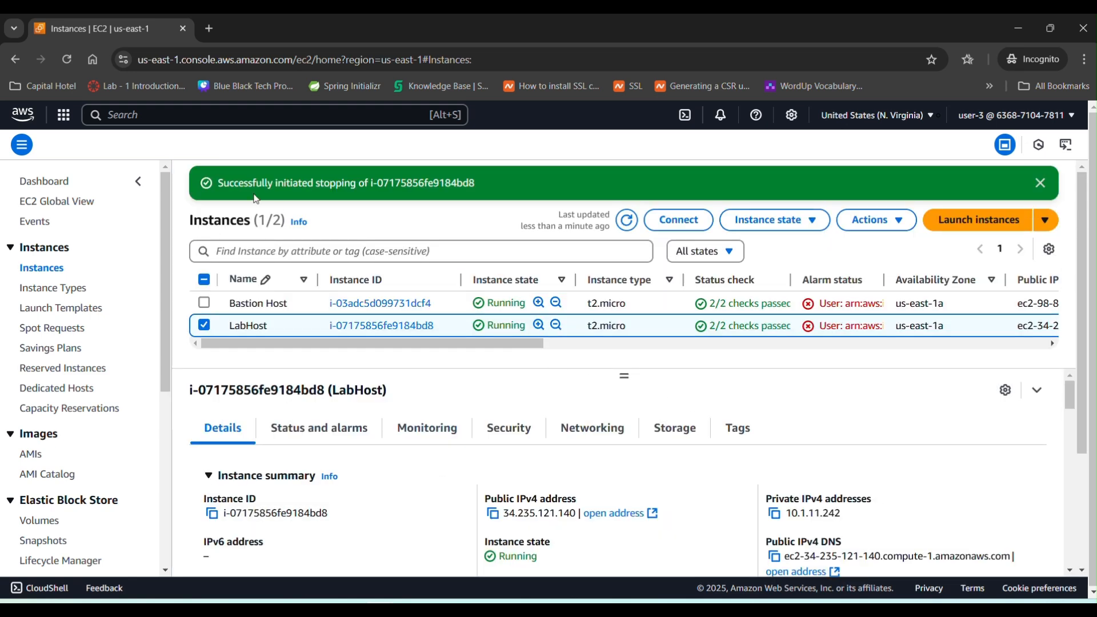
{"action": "left_click", "coordinate": [366, 184]}
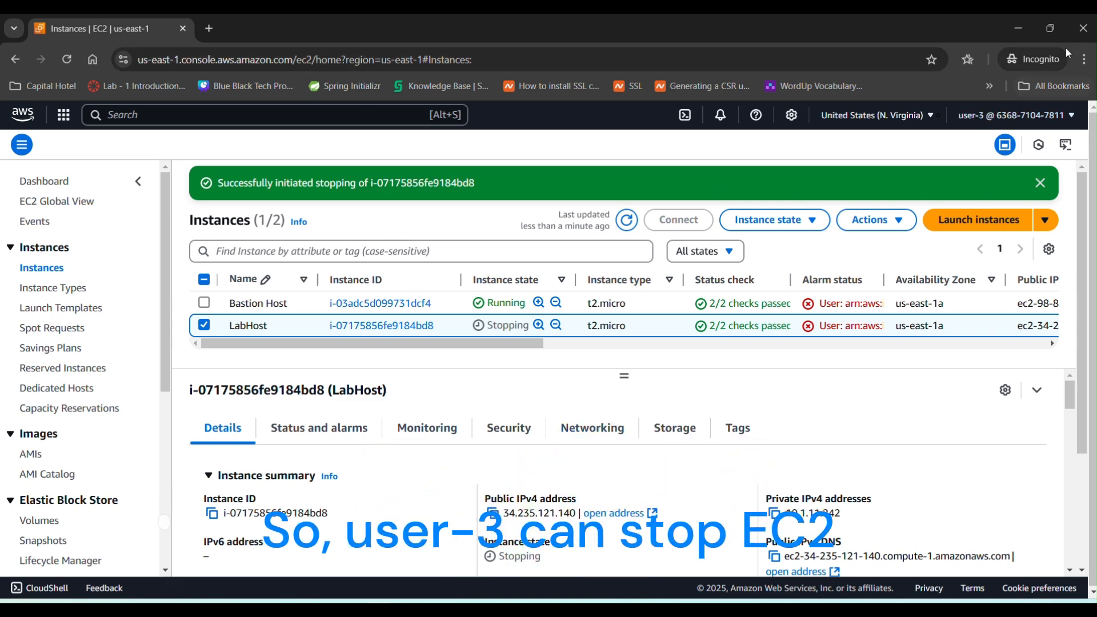
- Close the private browser window and submit the lab work for grading, confirming the submission
{"action": "left_click", "coordinate": [1083, 29]}
{"action": "left_click", "coordinate": [426, 316]}
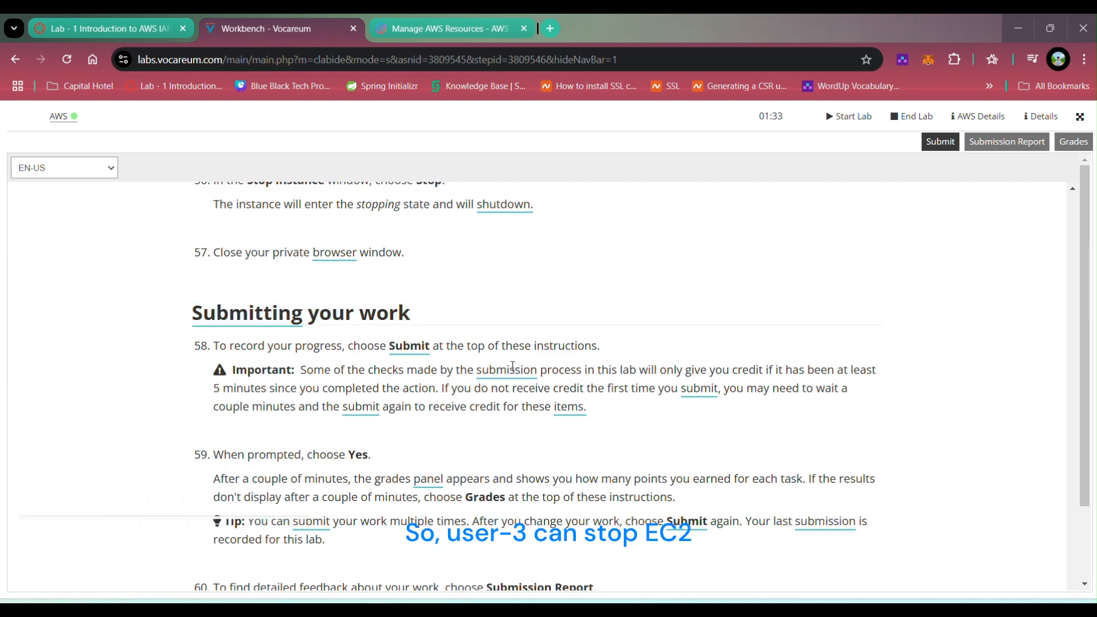
{"action": "scroll", "coordinate": [486, 451], "scroll_direction": "up", "scroll_amount": 10}
{"action": "scroll", "coordinate": [475, 452], "scroll_direction": "up", "scroll_amount": 20}
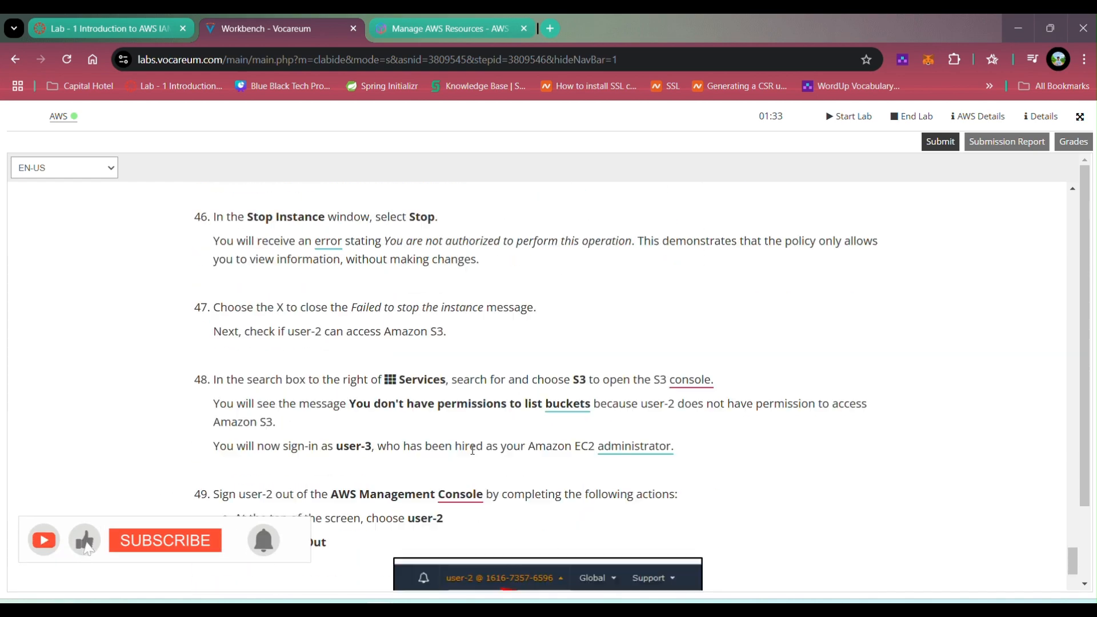
{"action": "scroll", "coordinate": [526, 437], "scroll_direction": "up", "scroll_amount": 20}
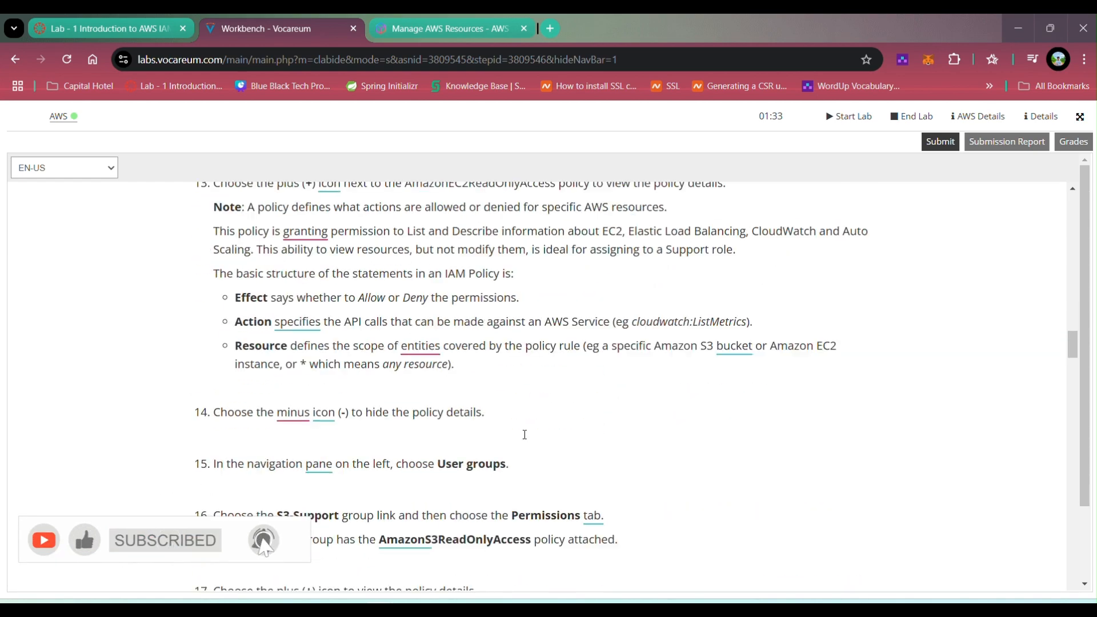
{"action": "scroll", "coordinate": [518, 441], "scroll_direction": "up", "scroll_amount": 5}
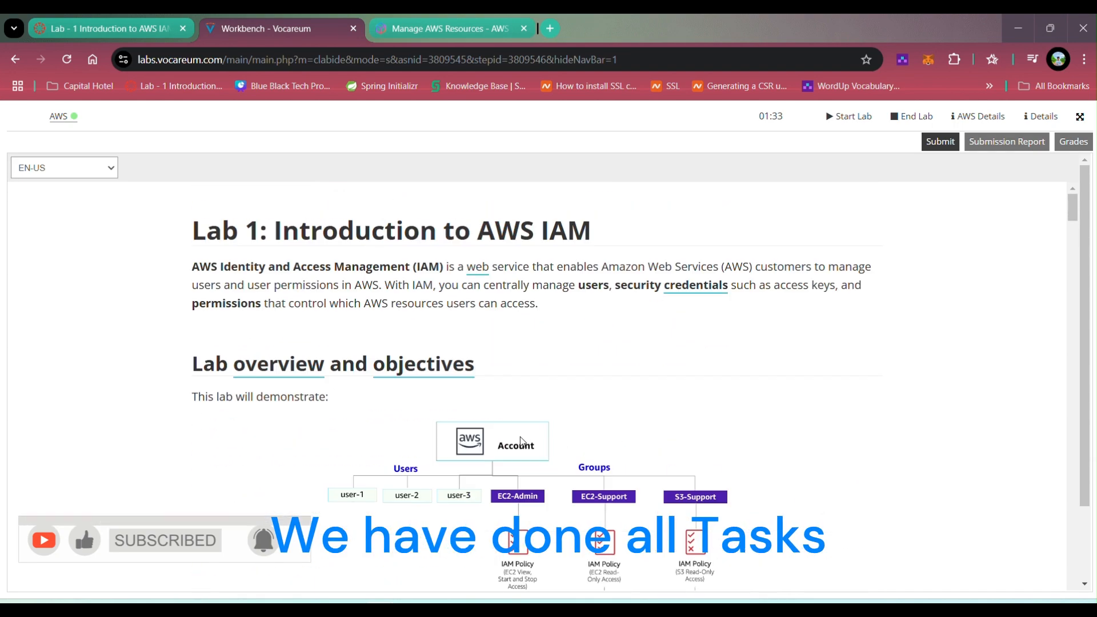
{"action": "scroll", "coordinate": [460, 383], "scroll_direction": "down", "scroll_amount": 3}
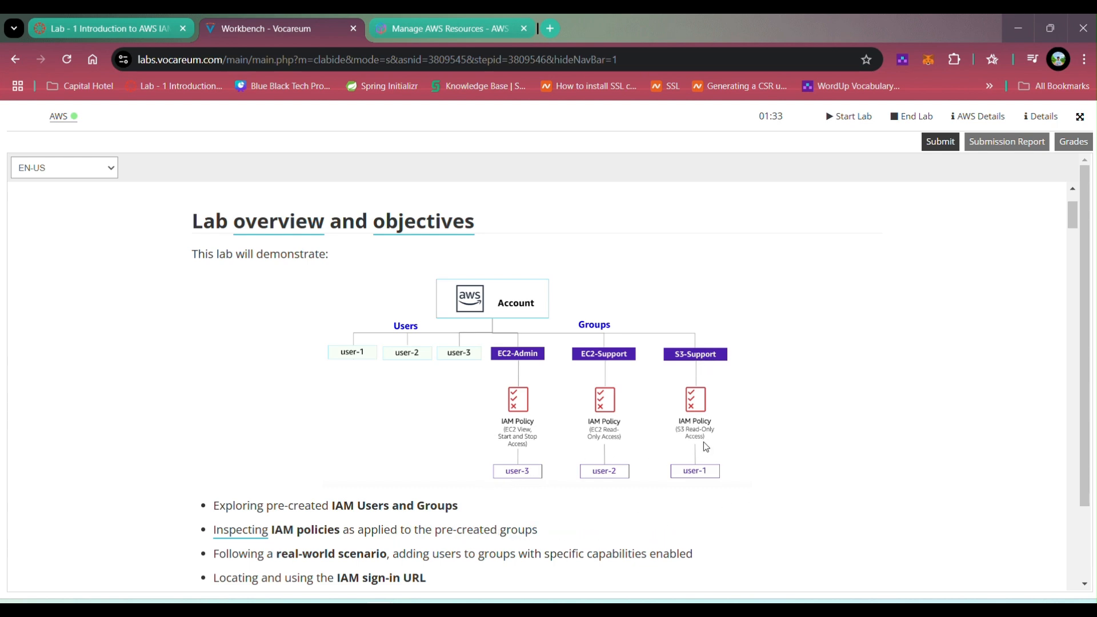
{"action": "scroll", "coordinate": [617, 376], "scroll_direction": "up", "scroll_amount": 3}
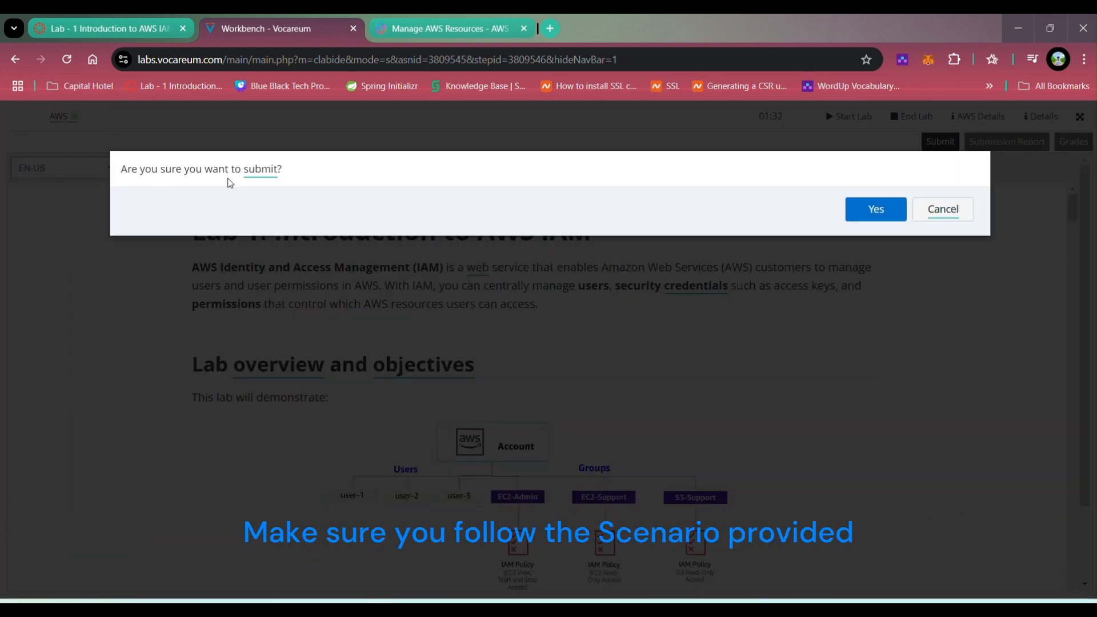
{"action": "left_click", "coordinate": [875, 210]}
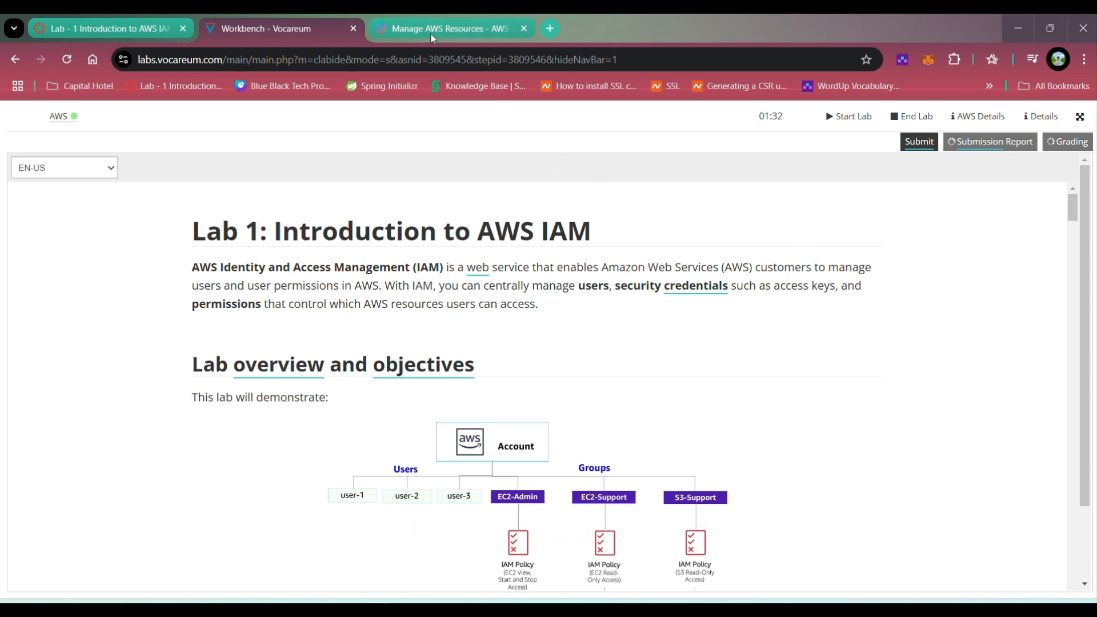
- Review the remaining lab guide steps, then end the AWS lab with confirmation and check its AWS status
{"action": "scroll", "coordinate": [576, 454], "scroll_direction": "down", "scroll_amount": 20}
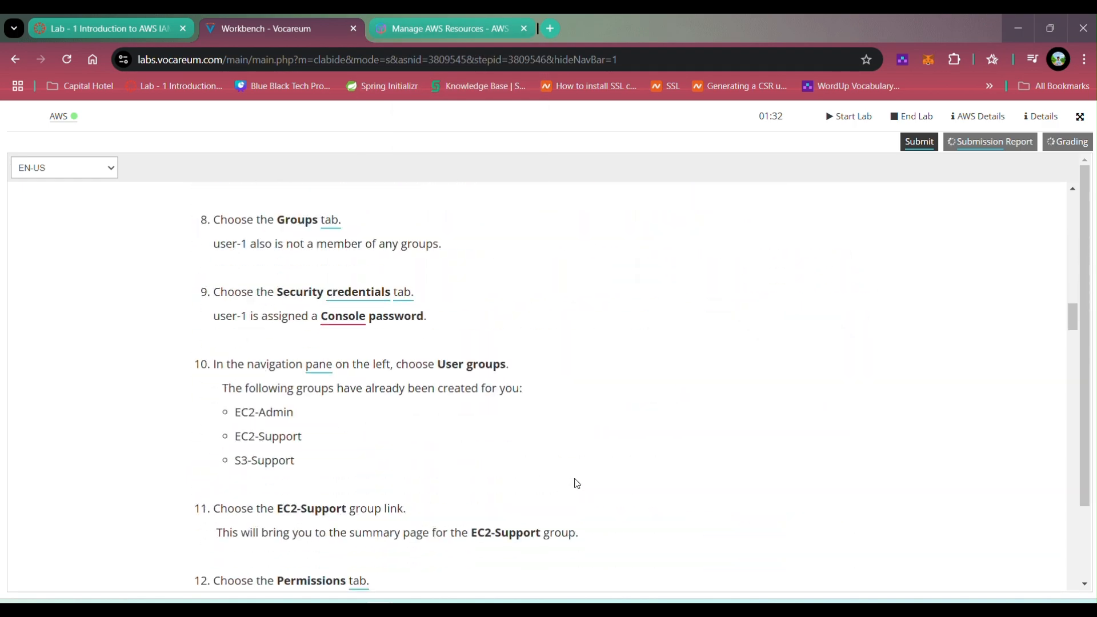
{"action": "scroll", "coordinate": [581, 490], "scroll_direction": "down", "scroll_amount": 20}
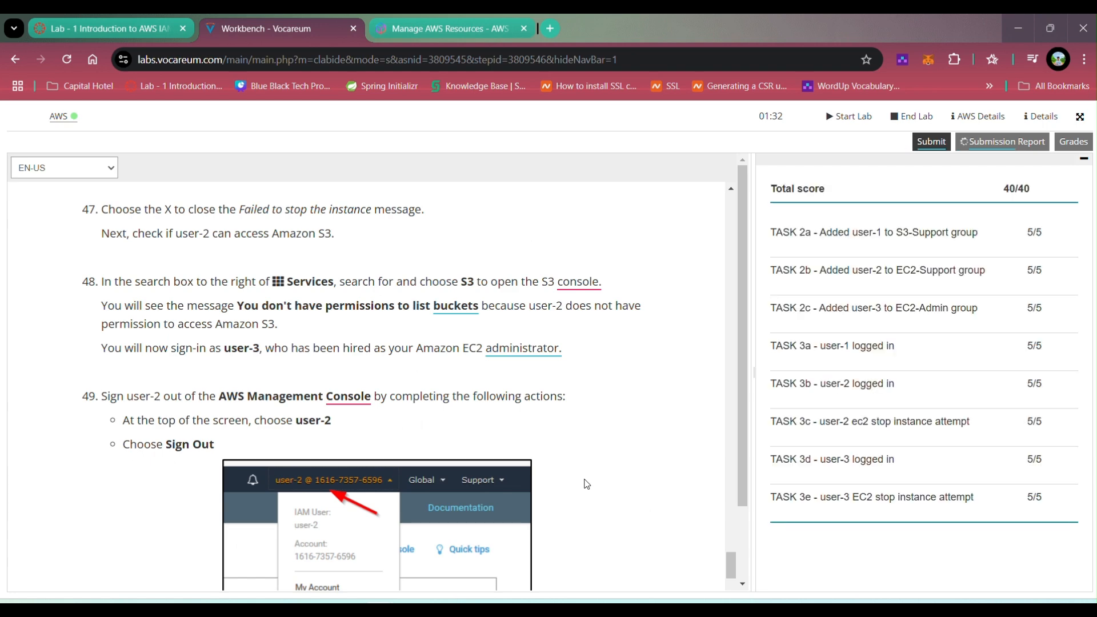
{"action": "scroll", "coordinate": [586, 485], "scroll_direction": "down", "scroll_amount": 5}
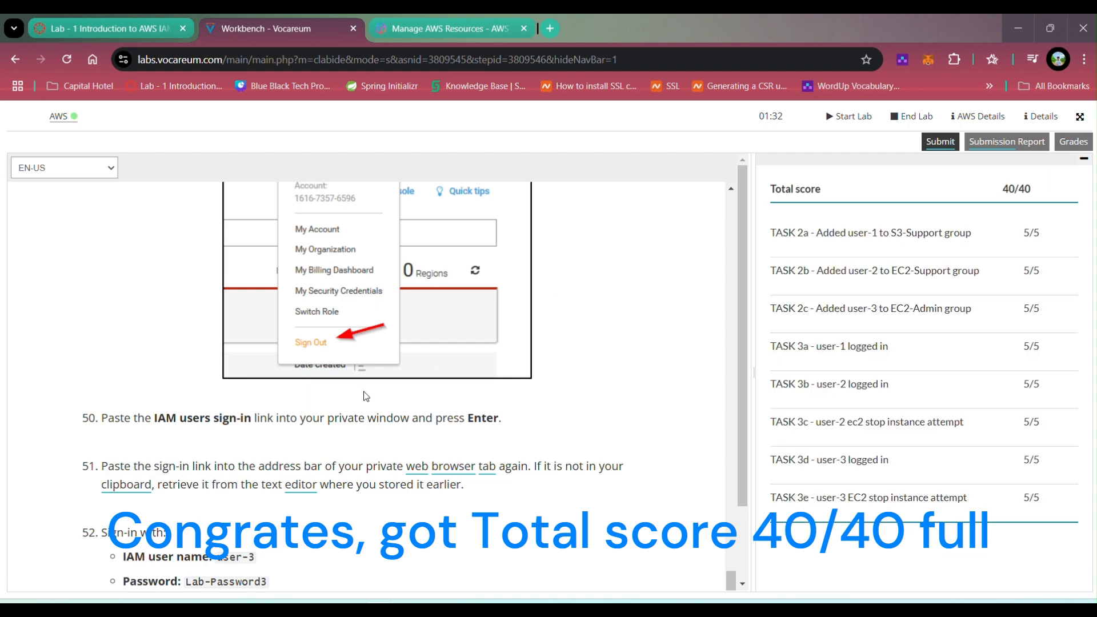
{"action": "scroll", "coordinate": [366, 396], "scroll_direction": "down", "scroll_amount": 20}
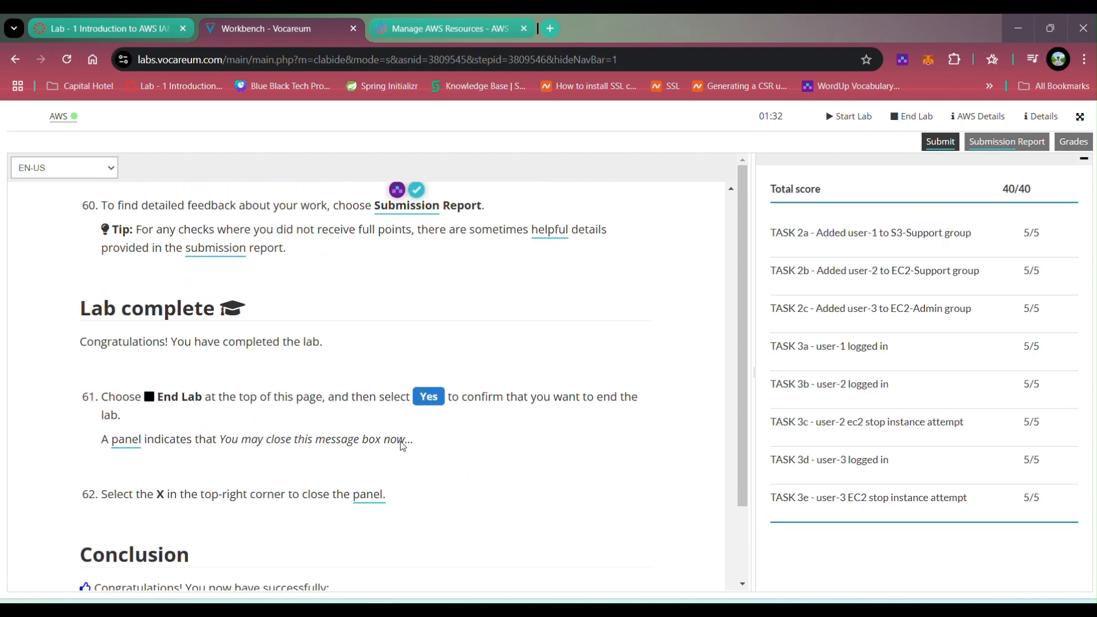
{"action": "scroll", "coordinate": [402, 446], "scroll_direction": "up", "scroll_amount": 5}
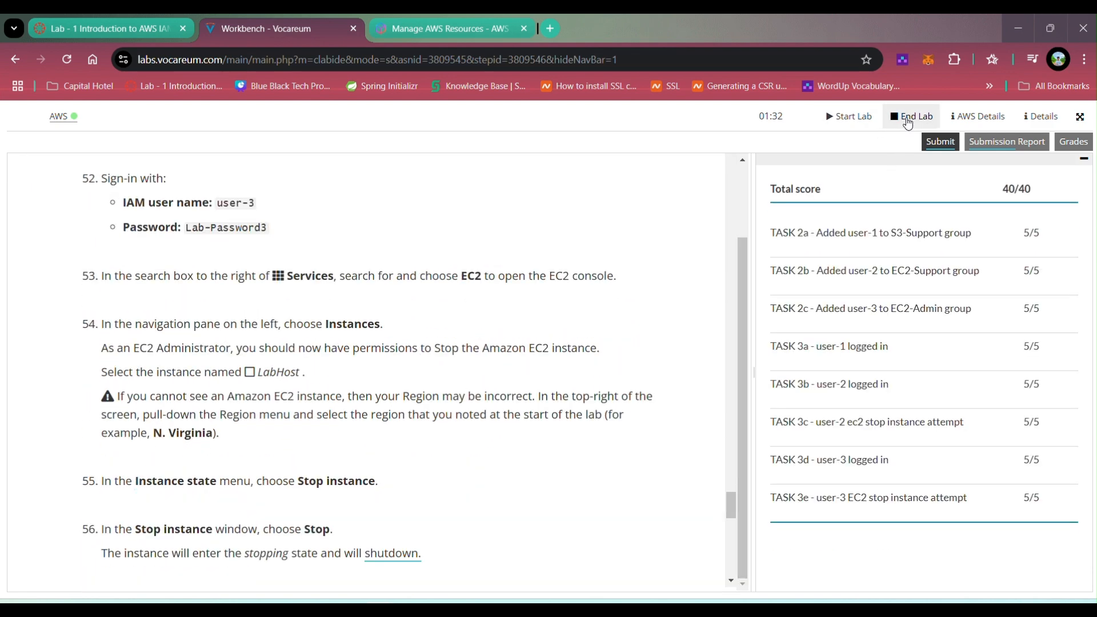
{"action": "left_click", "coordinate": [908, 120]}
{"action": "left_click", "coordinate": [874, 254]}
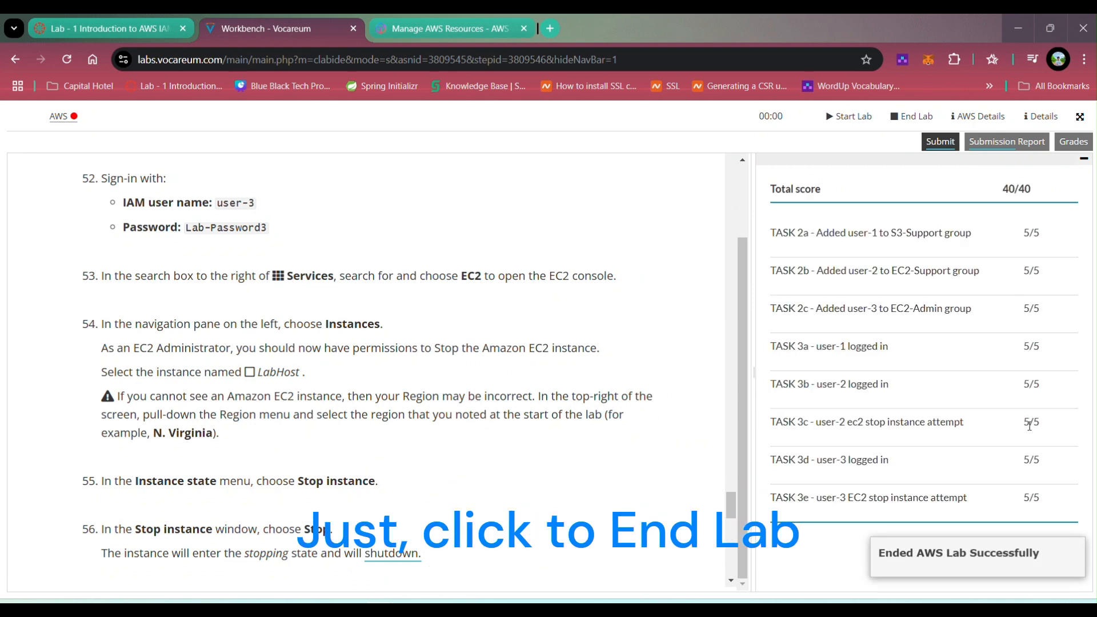
{"action": "scroll", "coordinate": [422, 379], "scroll_direction": "up", "scroll_amount": 1}
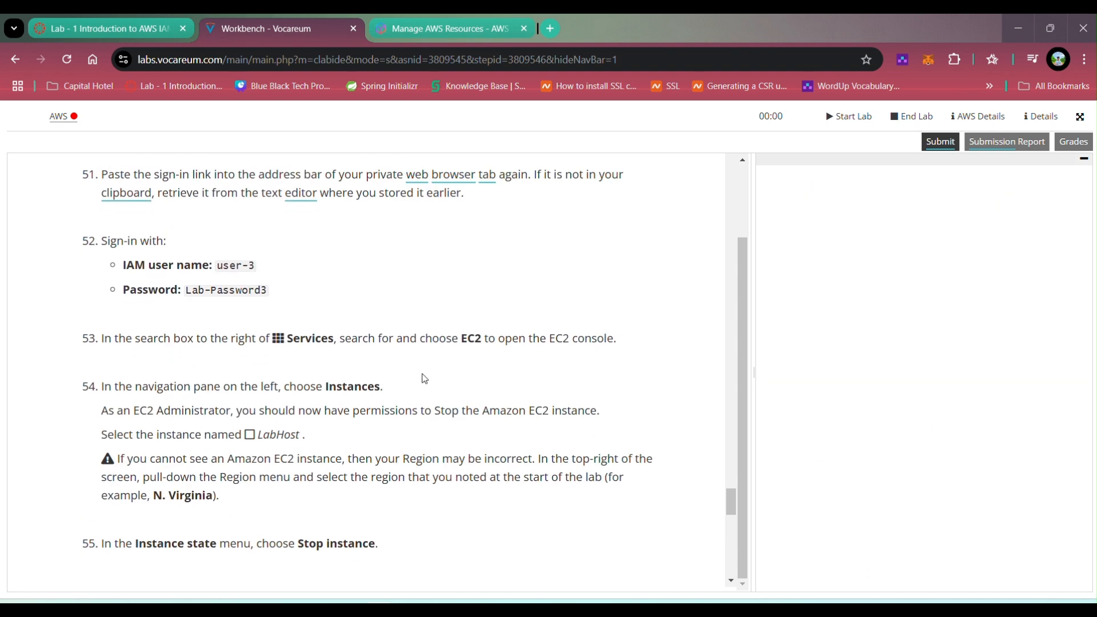
{"action": "scroll", "coordinate": [445, 385], "scroll_direction": "down", "scroll_amount": 8}
{"action": "mouse_move", "coordinate": [75, 123]}
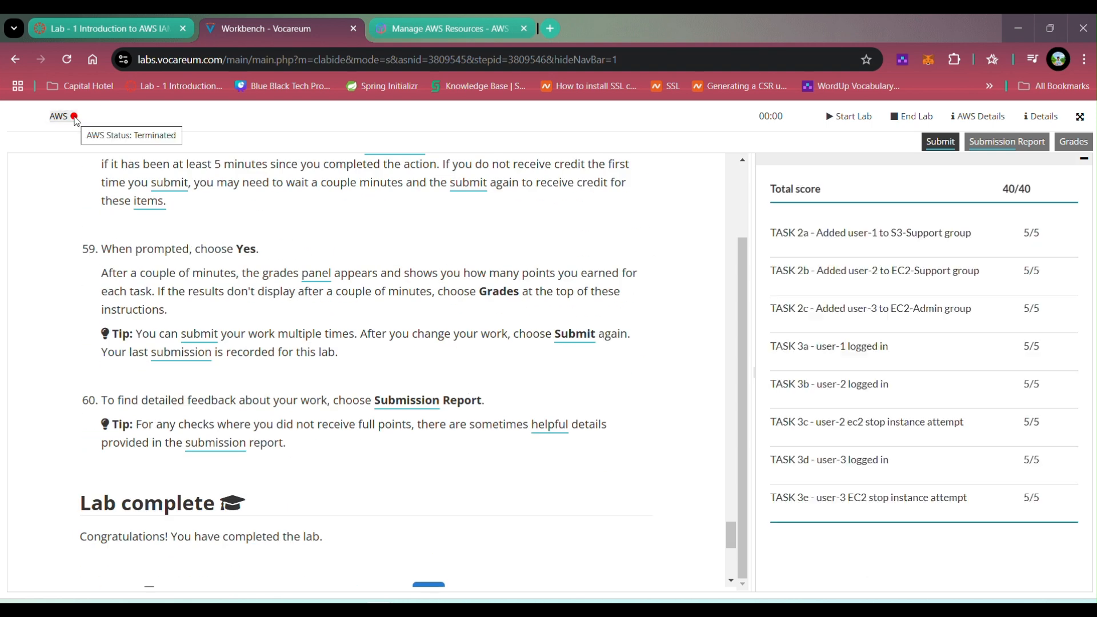